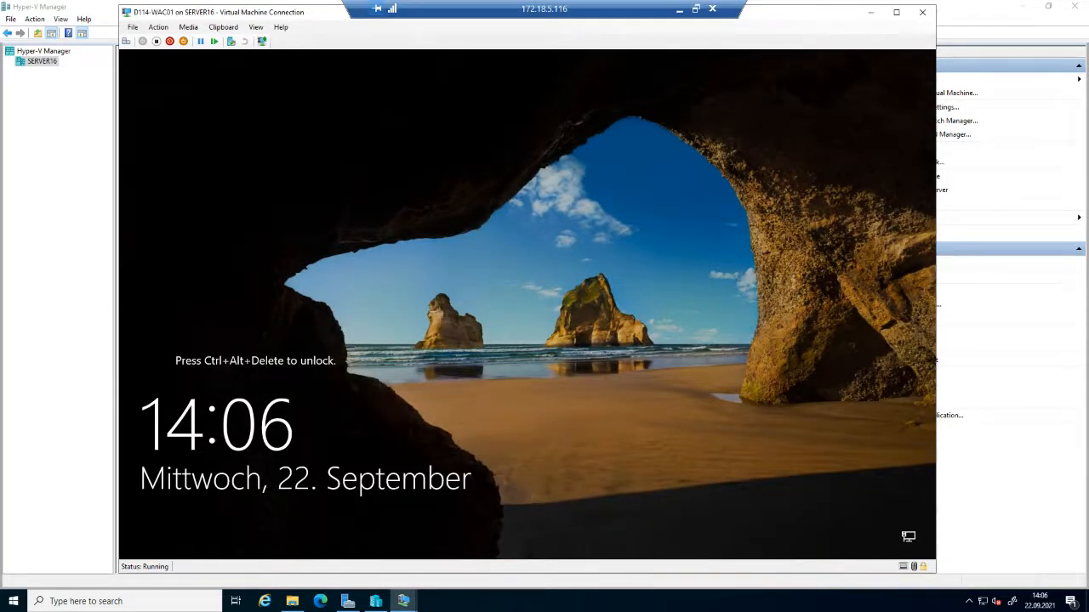
Bring Hyper-V Manager to the front and examine the virtual machines on SERVER16, including D114-WAC01, D114-SRV11 and the D114-S2DCL01 nodes.
click(64, 368)
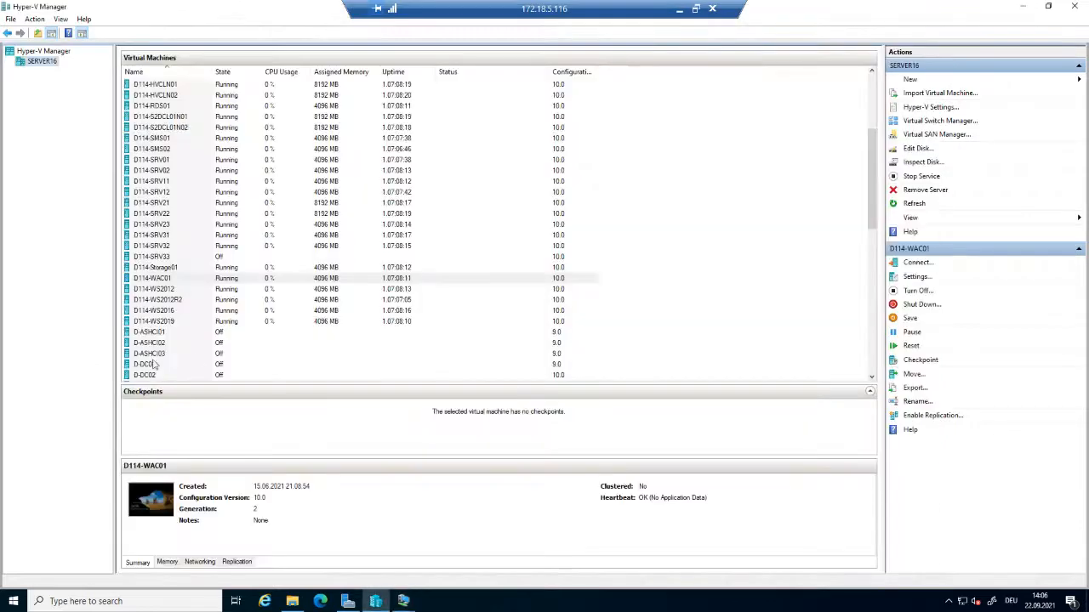
scroll(358, 355, up, 2)
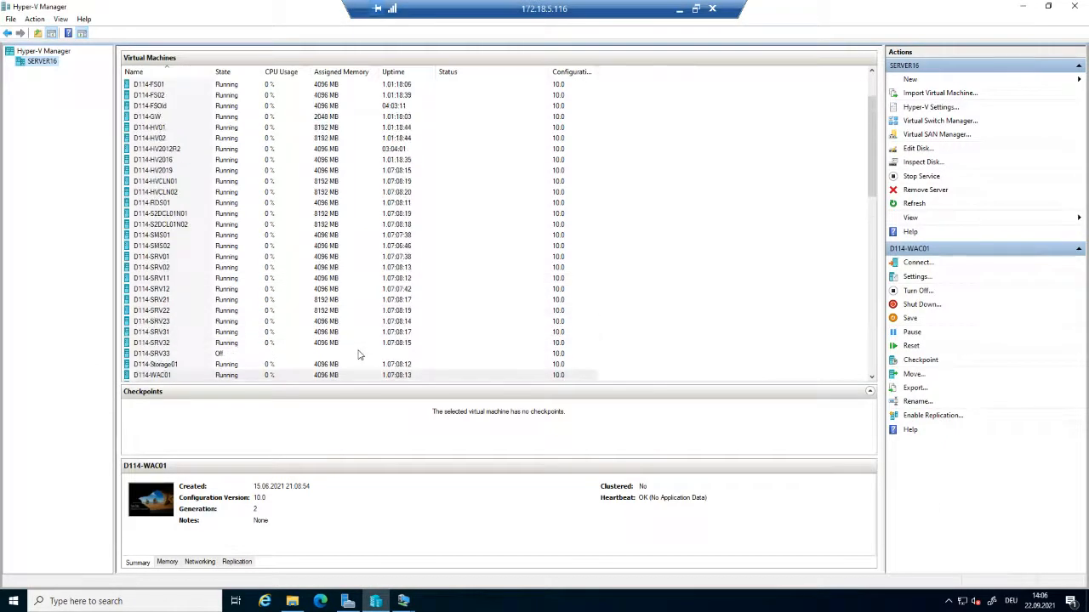
scroll(358, 355, down, 1)
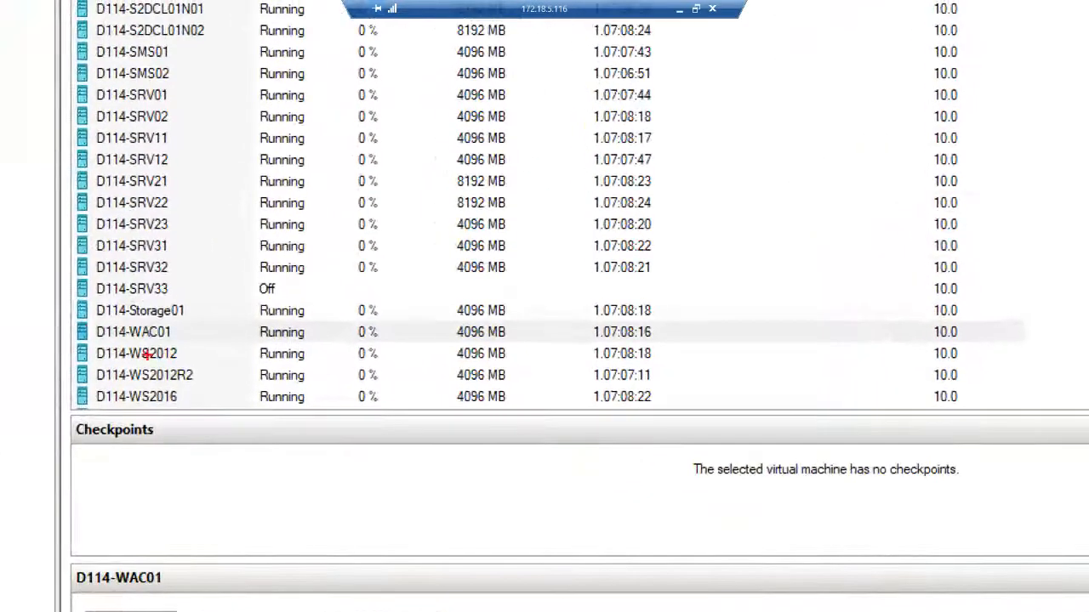
drag(60, 321, 529, 343)
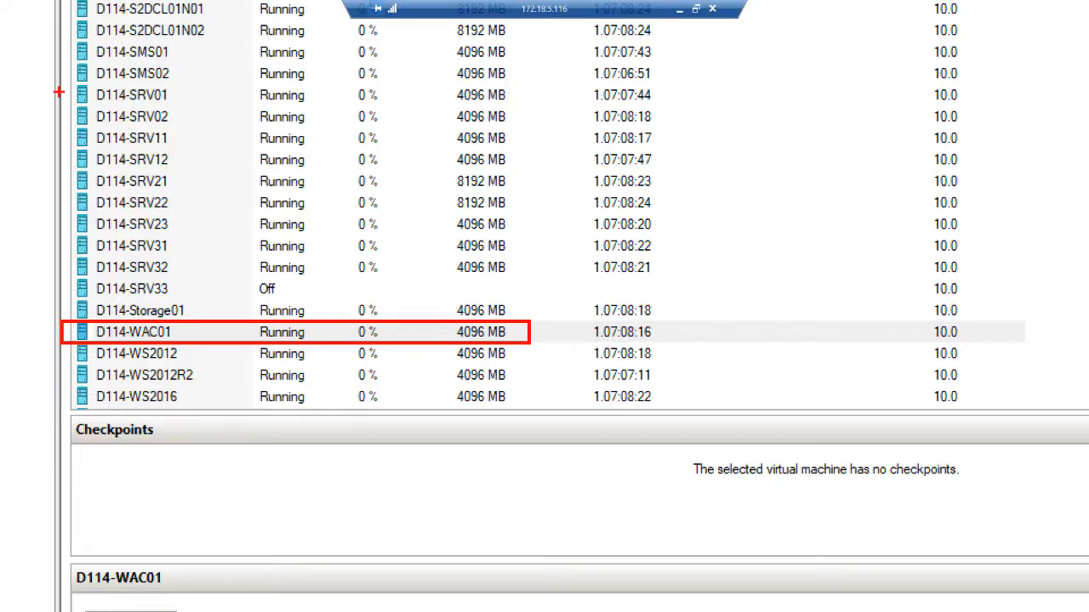
mouse_move(66, 125)
mouse_down()
mouse_move(170, 145)
mouse_move(419, 150)
mouse_up()
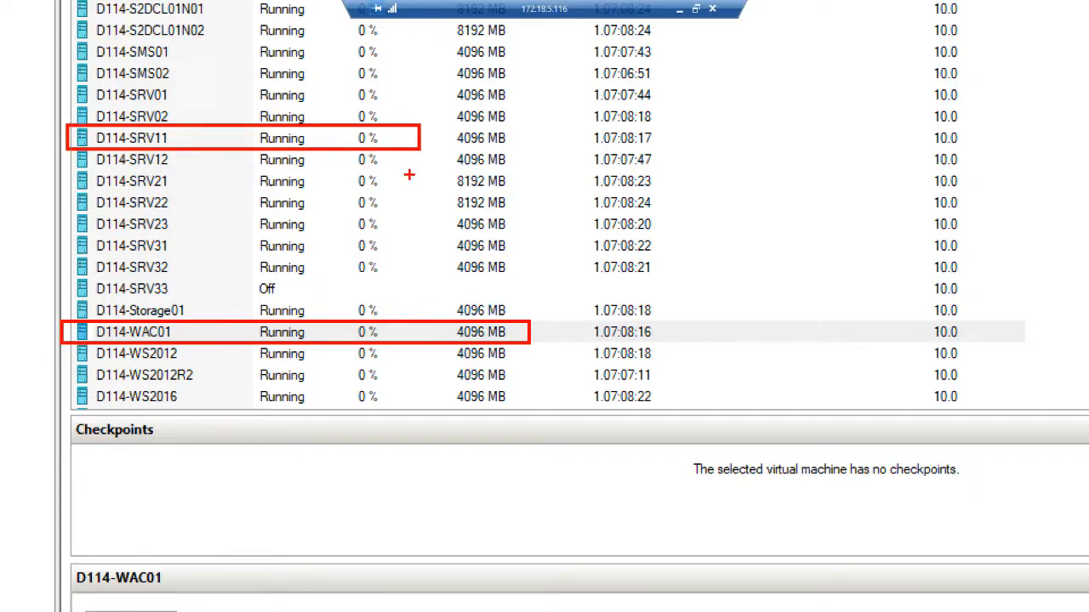
key(Escape)
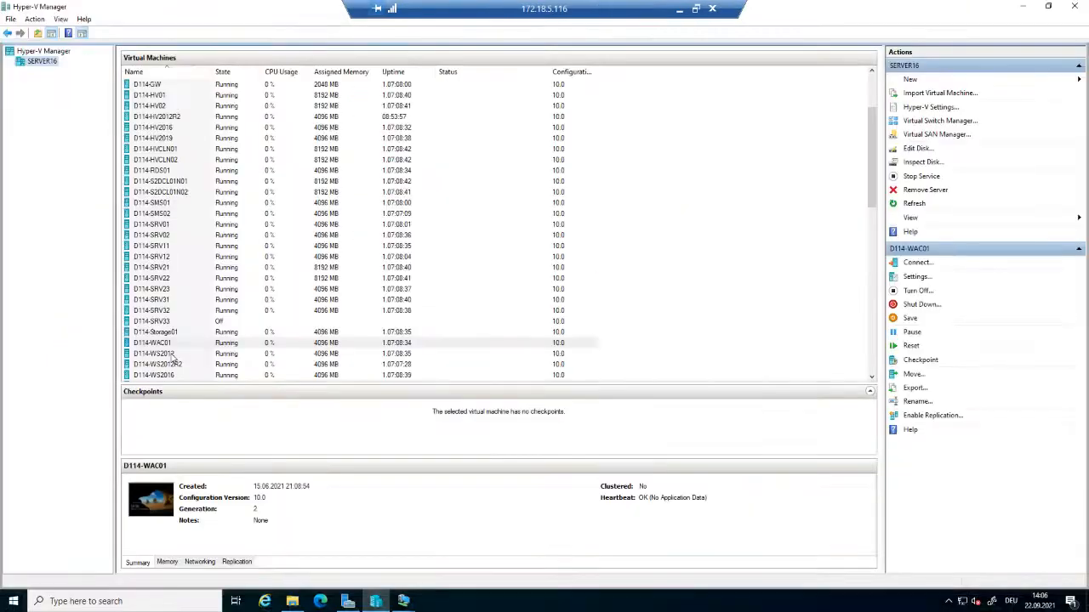
key(ctrl+1)
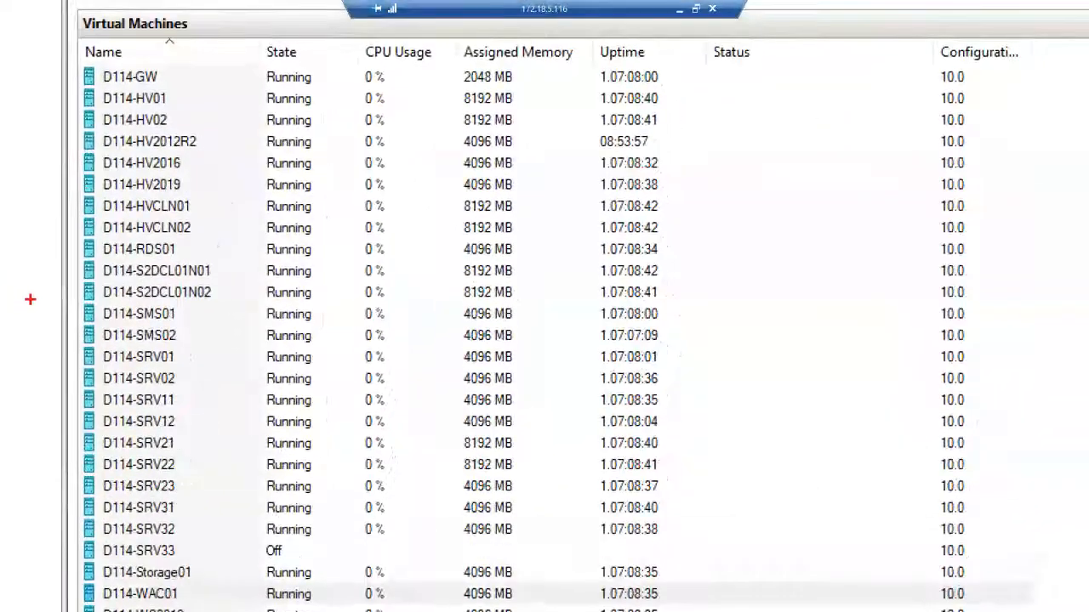
drag(76, 256, 252, 304)
key(Escape)
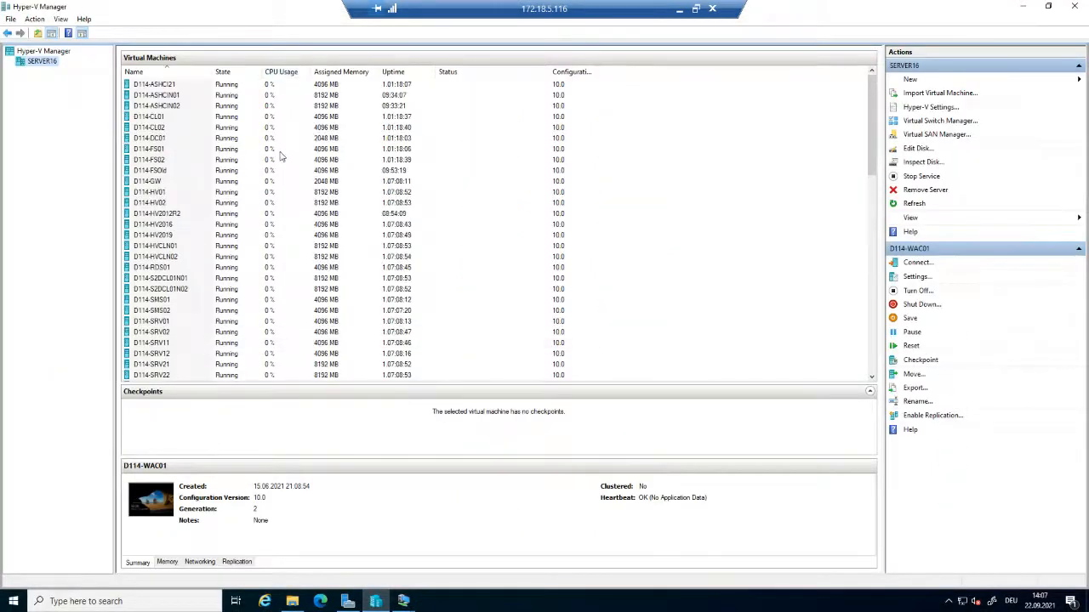
key(ctrl+1)
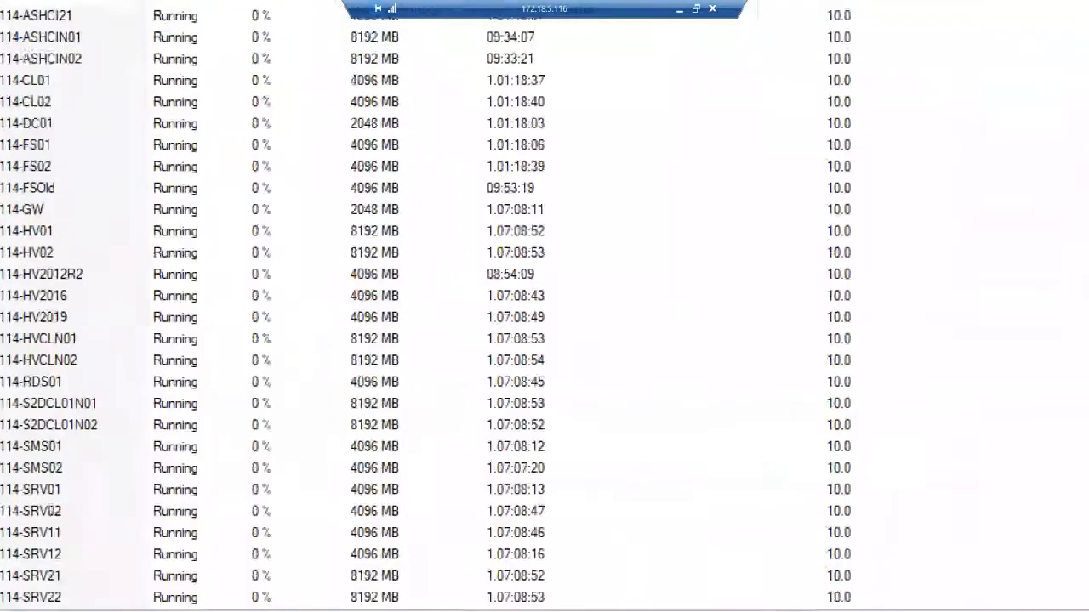
click(186, 121)
drag(50, 54, 211, 102)
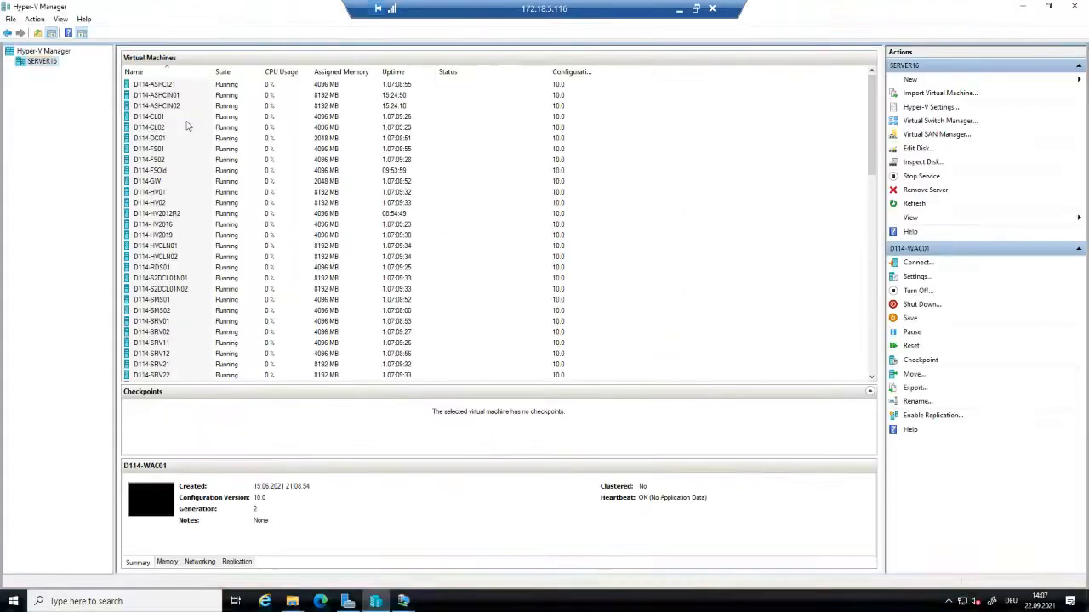
scroll(218, 250, down, 2)
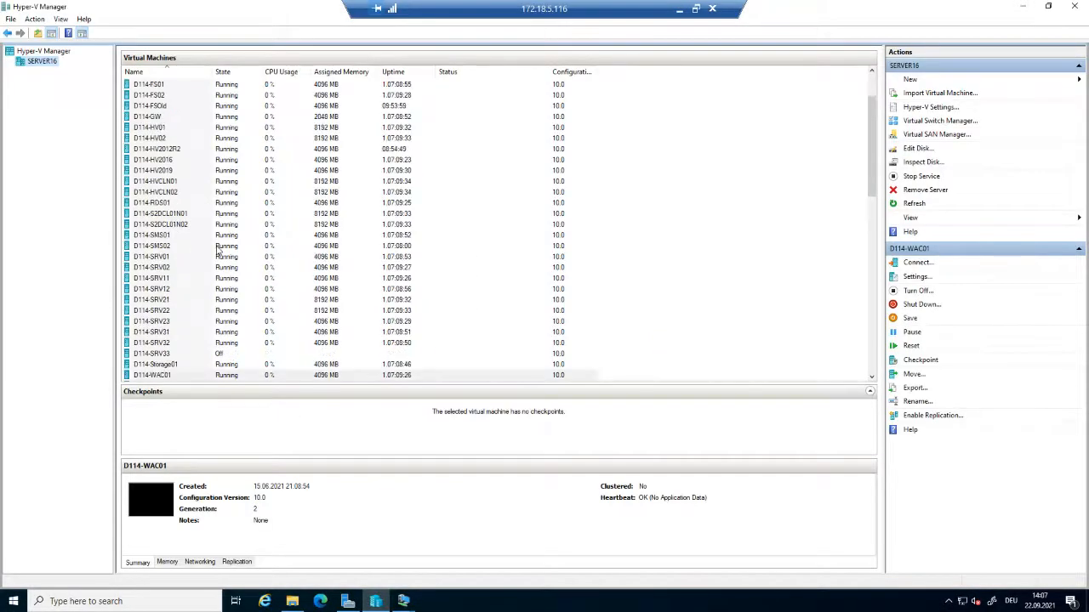
scroll(218, 250, down, 2)
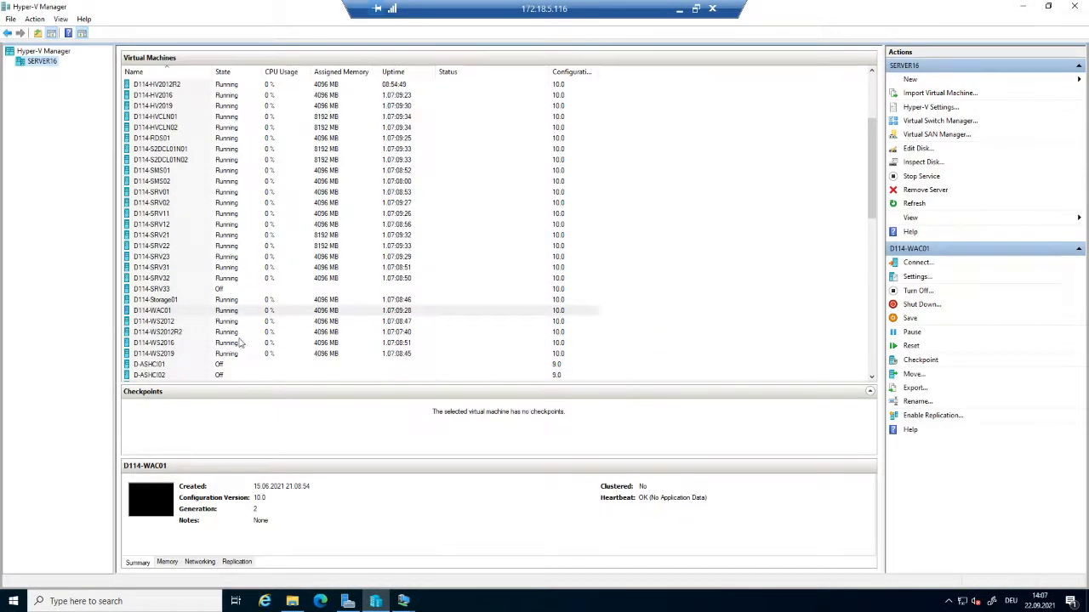
right_click(237, 313)
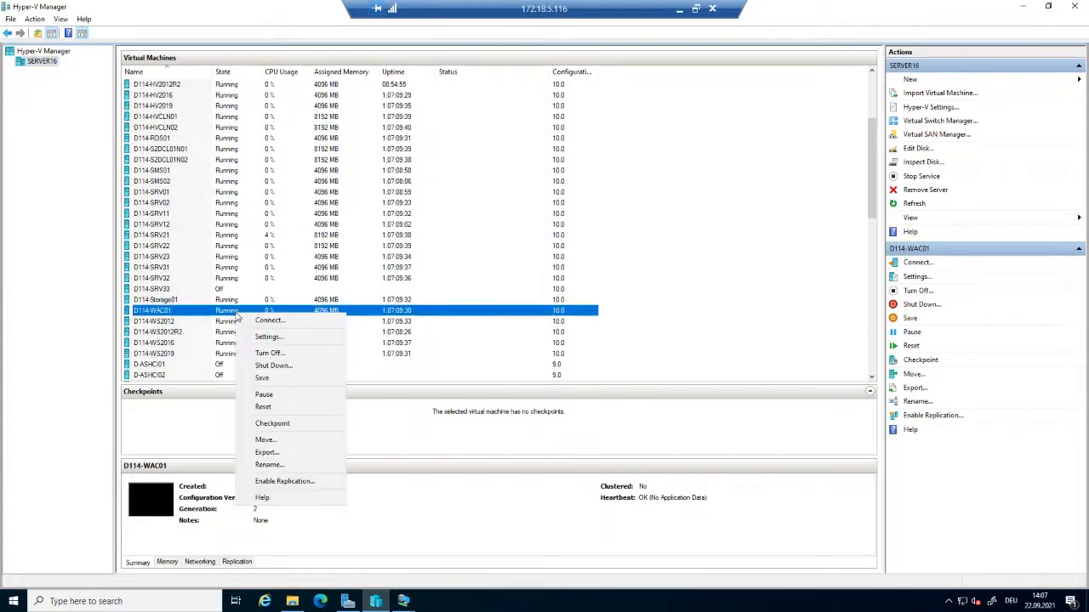
click(197, 160)
scroll(197, 162, up, 4)
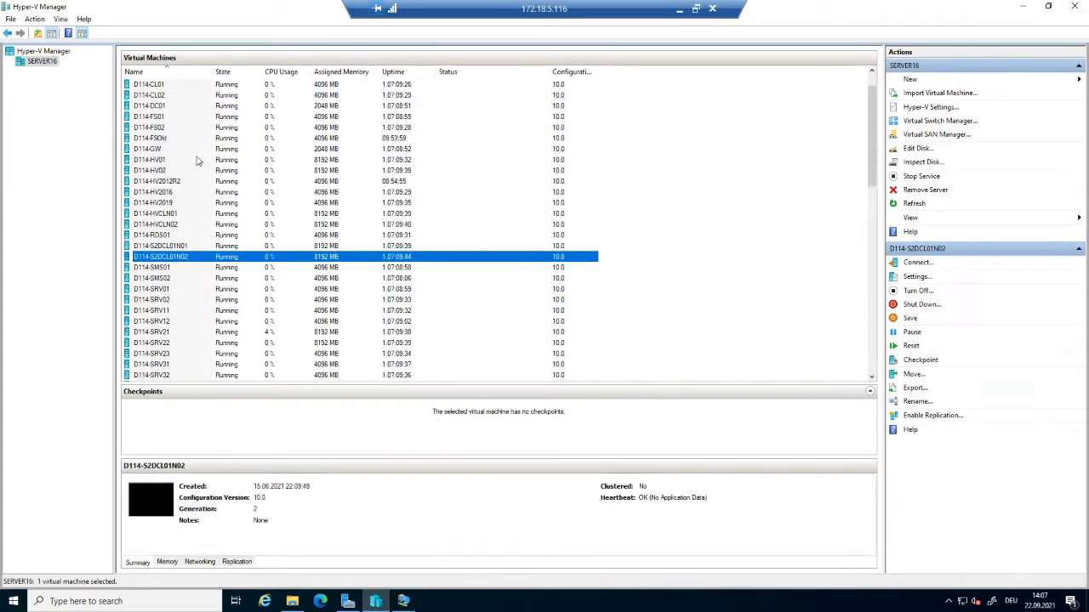
Connect to the virtual machine D114-ASHCIN02.
click(175, 94)
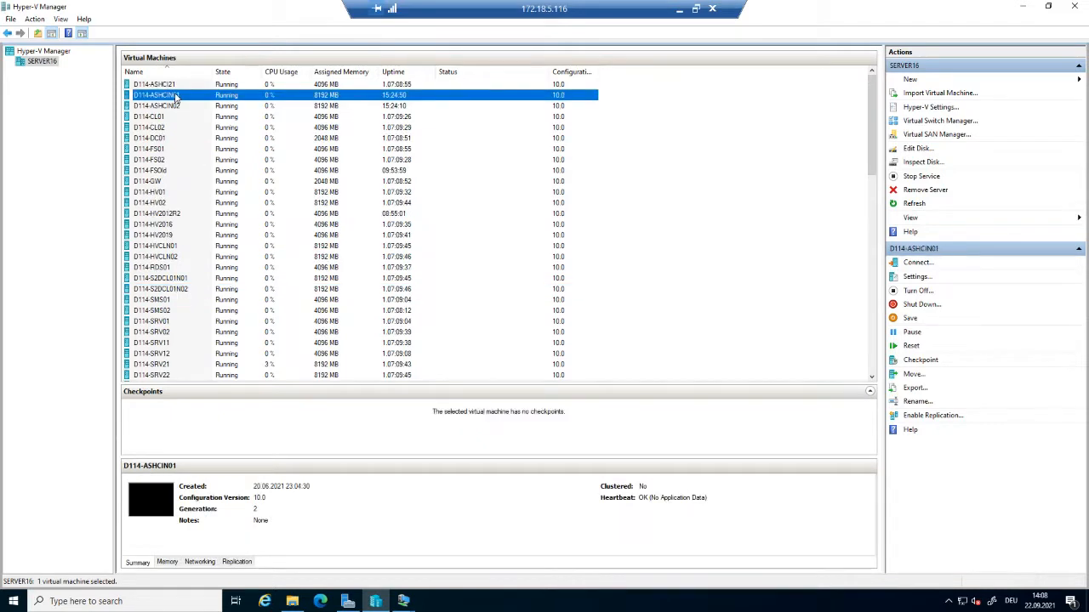
click(174, 107)
right_click(174, 107)
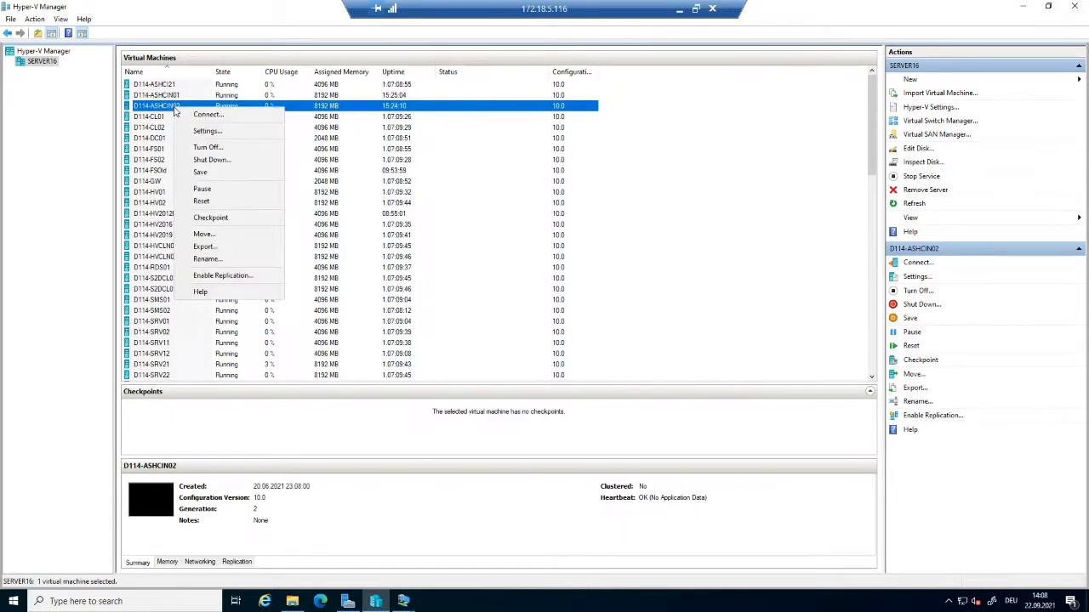
click(201, 116)
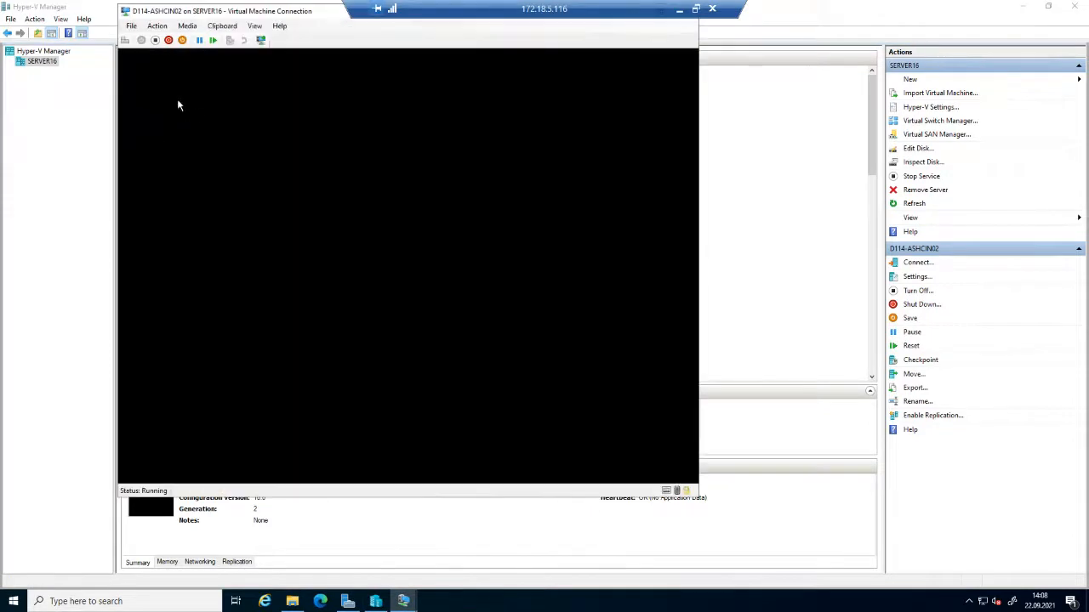
Unlock the D114-ASHCIN02 console and sign in as Administrator with the account password.
click(127, 44)
text(********)
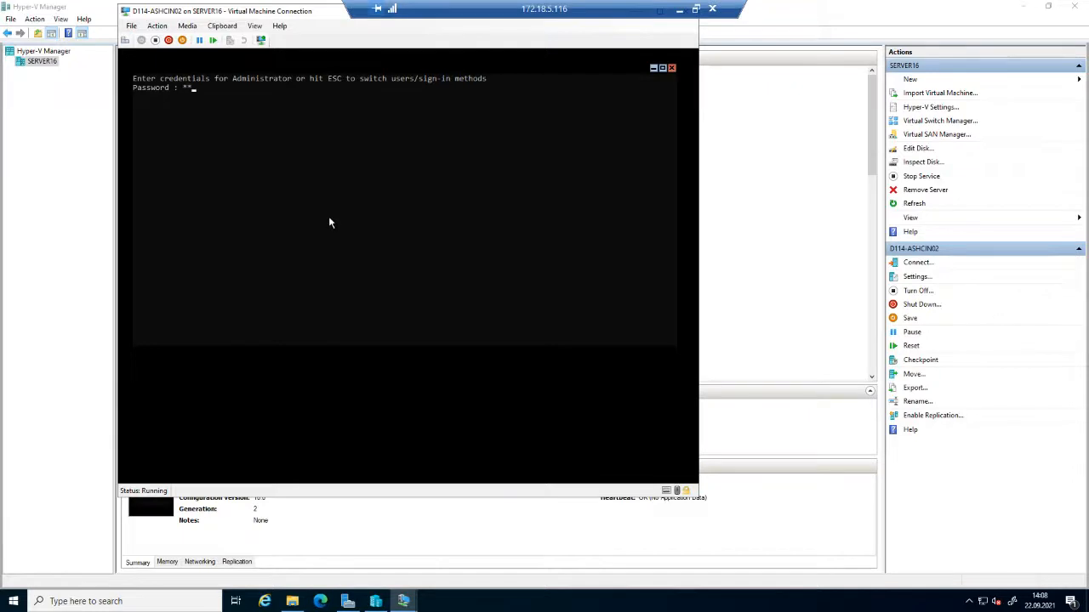
key(Return)
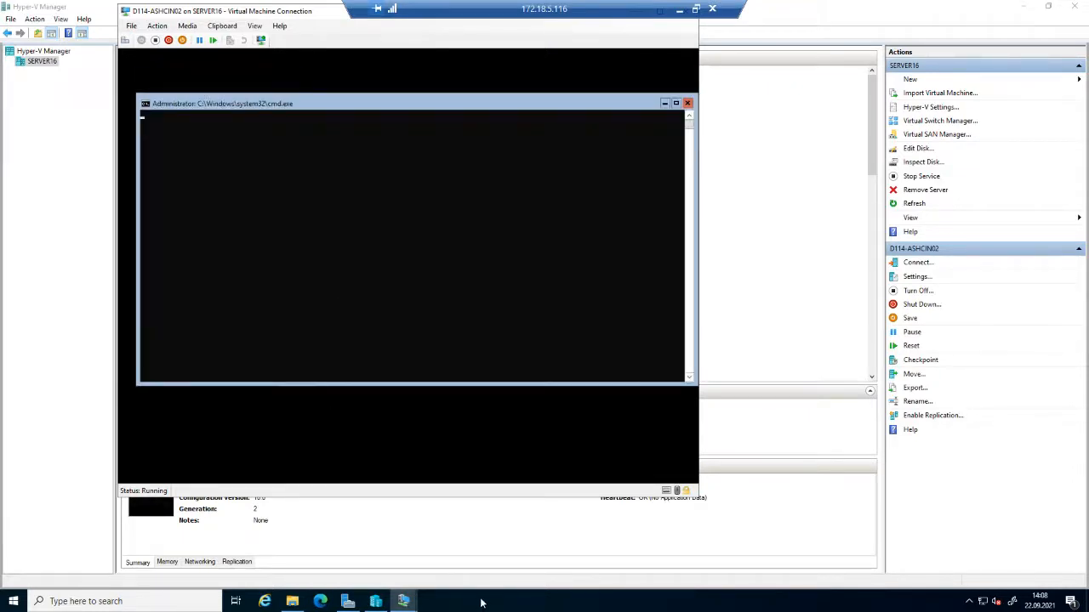
Examine the Azure Stack HCI server configuration menu on D114-ASHCIN02.
key(ctrl+1)
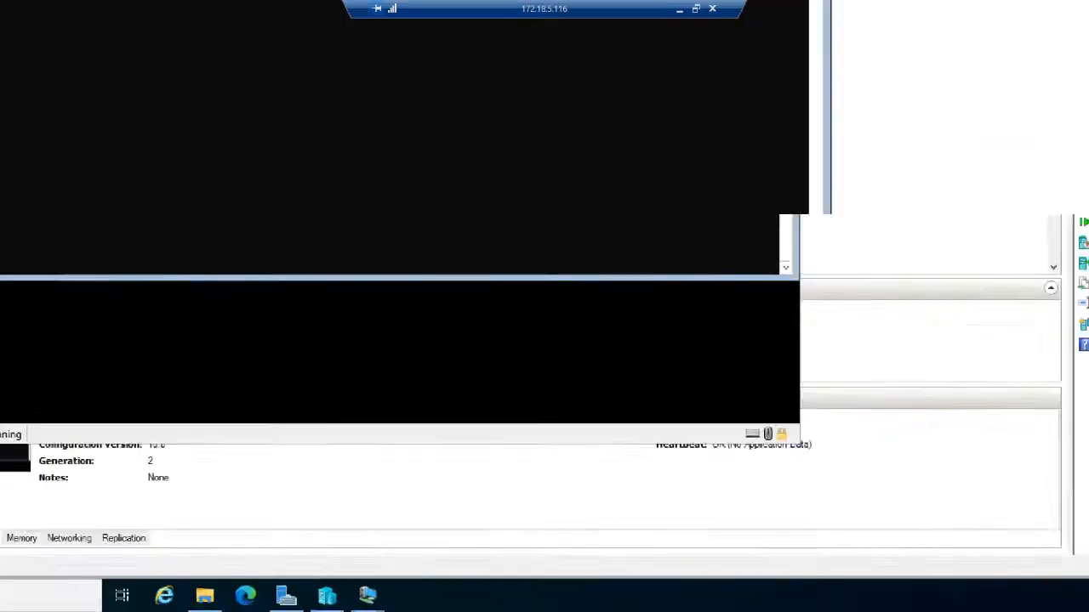
key(Escape)
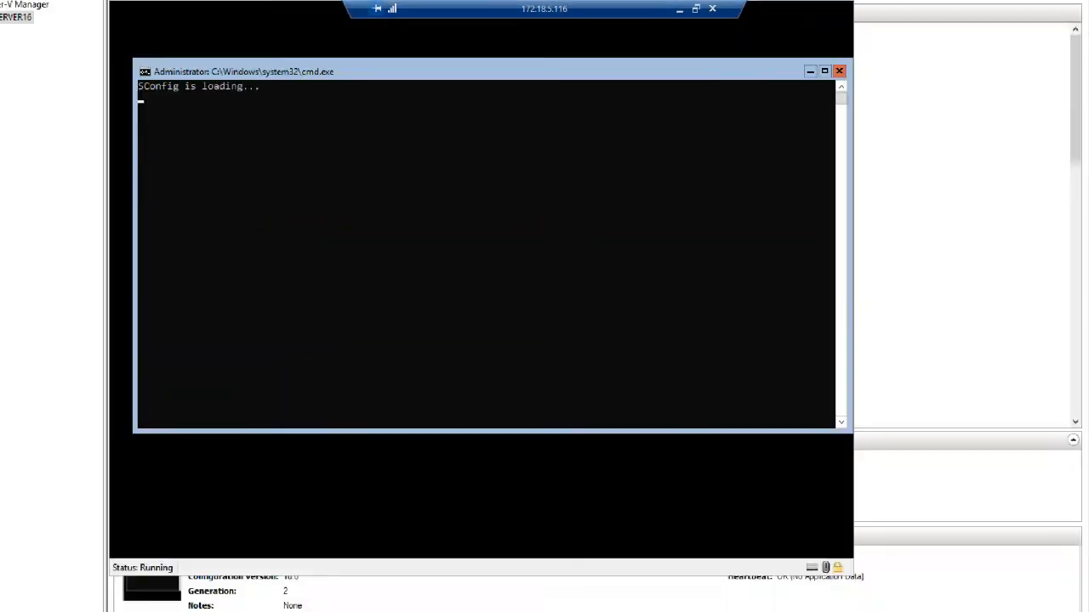
click(12, 601)
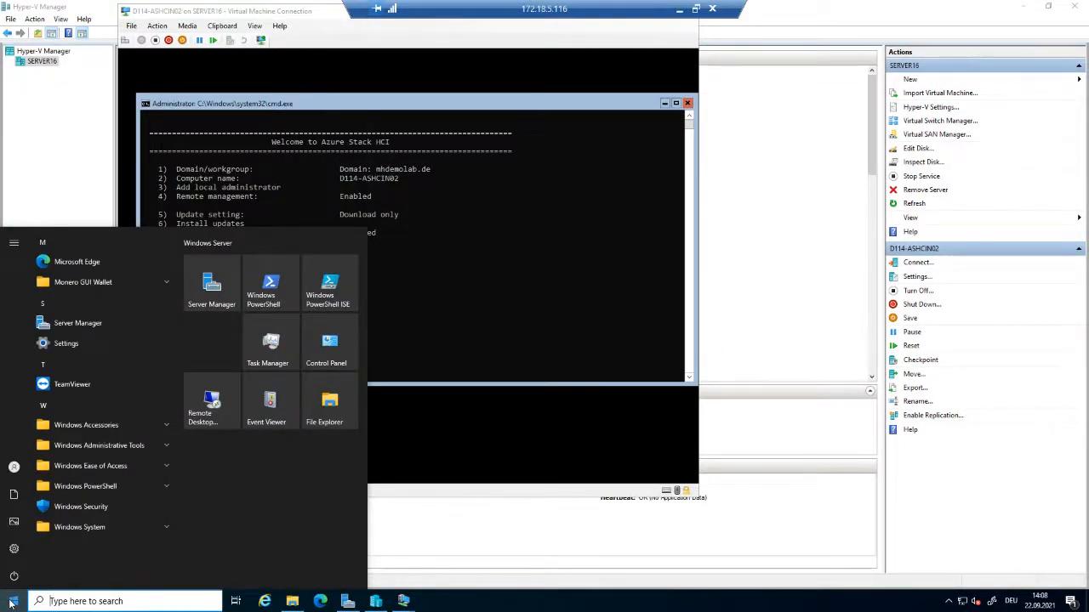
click(12, 602)
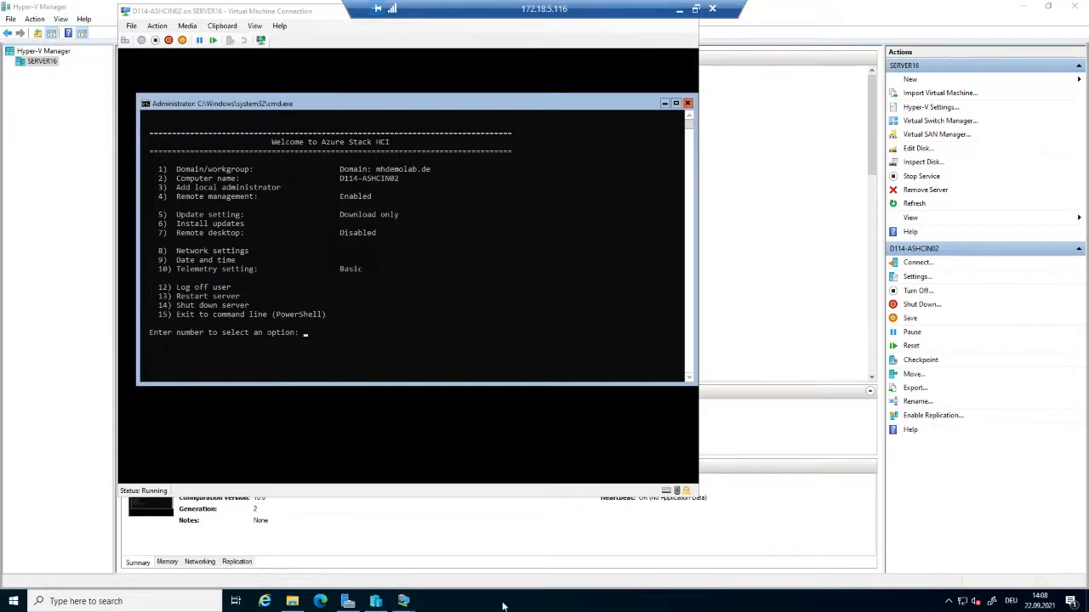
key(ctrl+1)
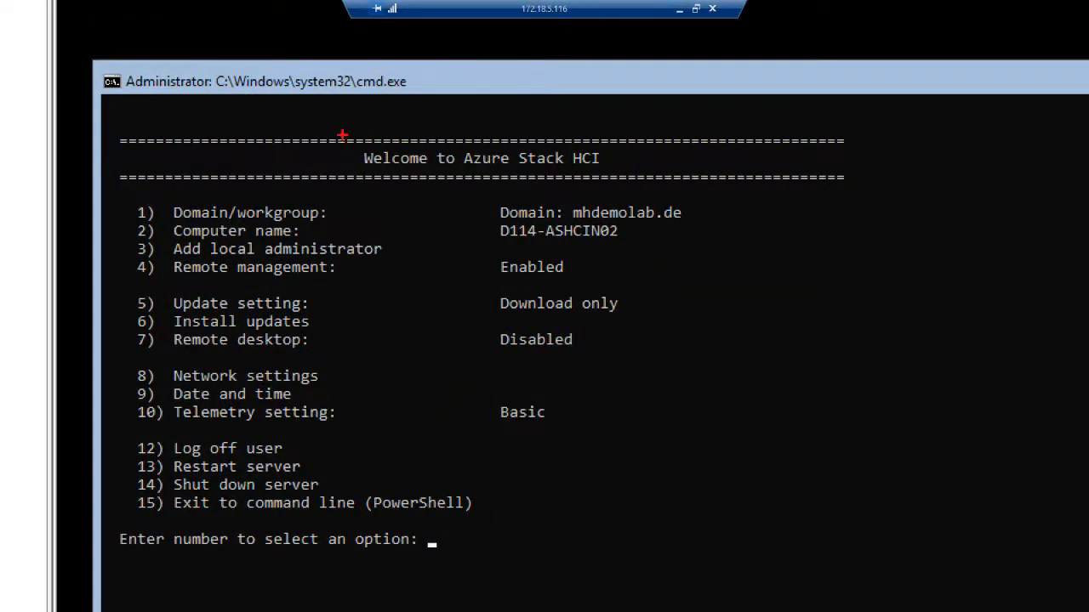
drag(342, 135, 651, 175)
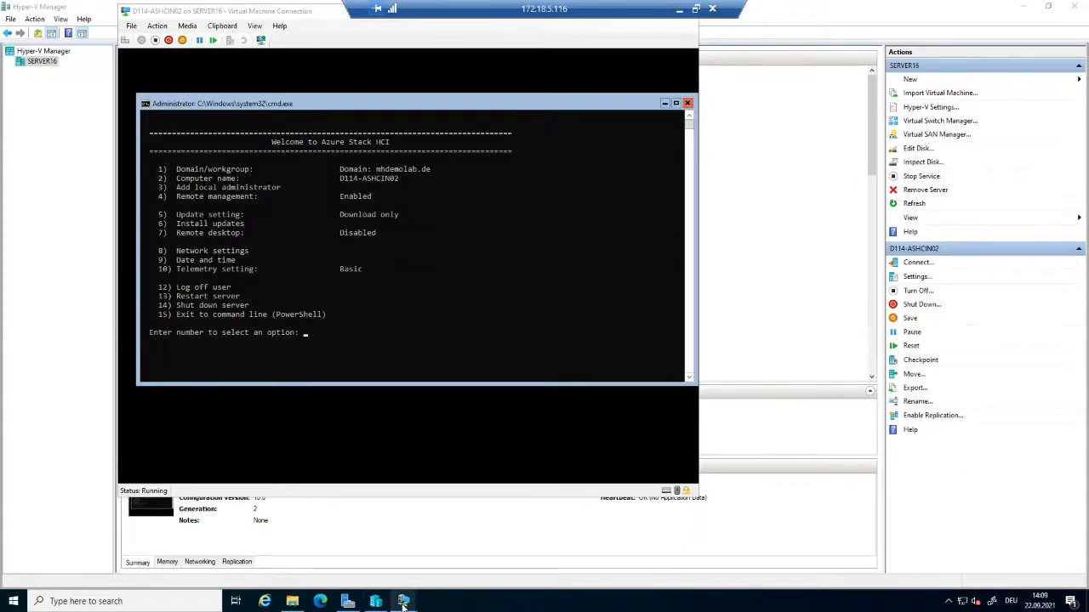
Switch to the D114-WAC01 virtual machine connection and unlock it with the domain administrator's password.
mouse_move(404, 603)
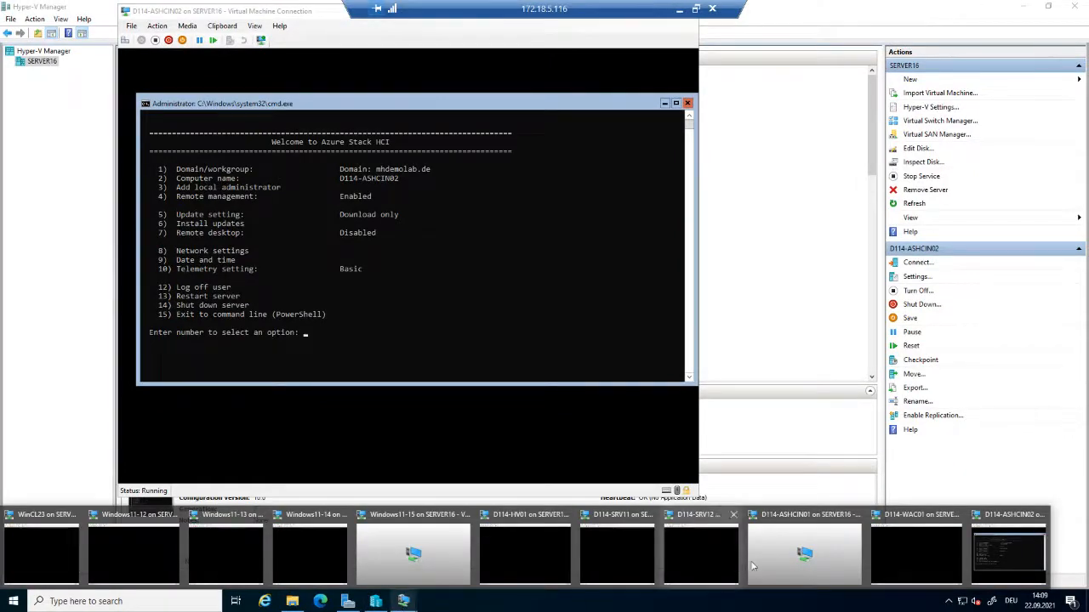
click(923, 548)
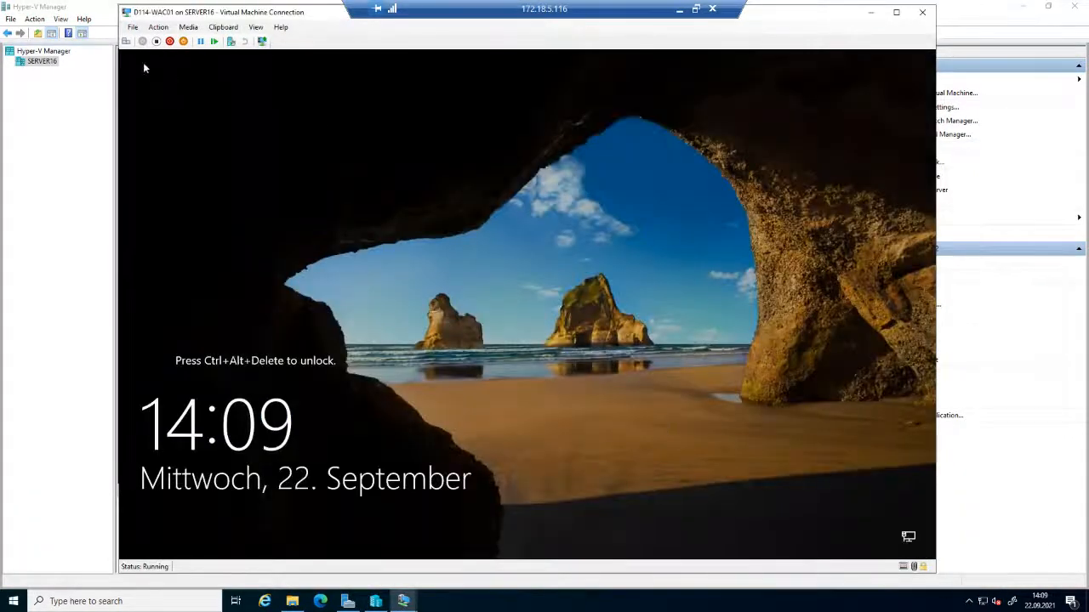
click(126, 41)
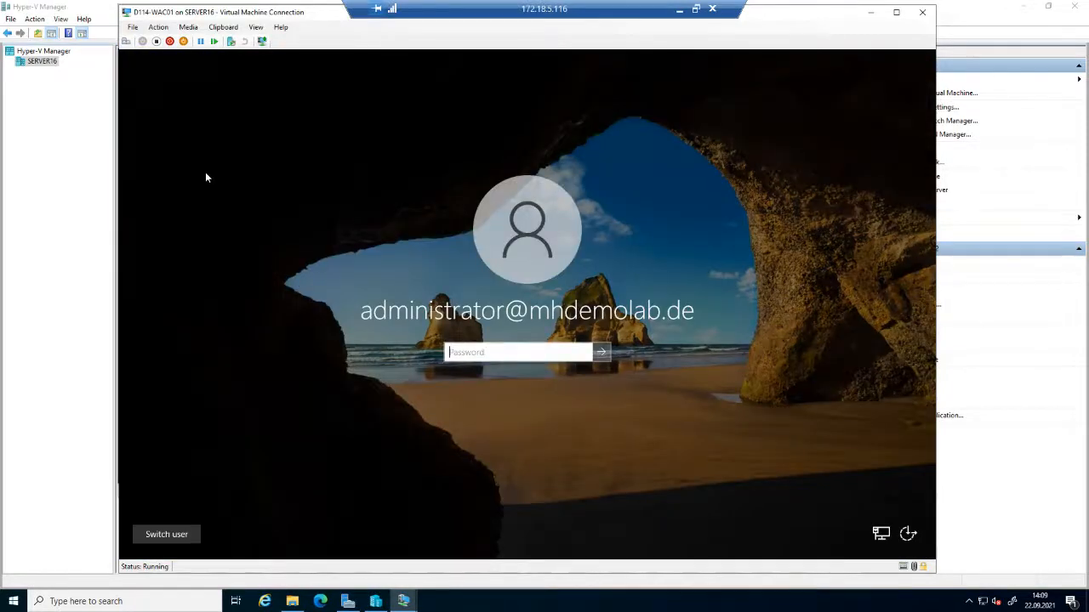
text(*******)
key(Return)
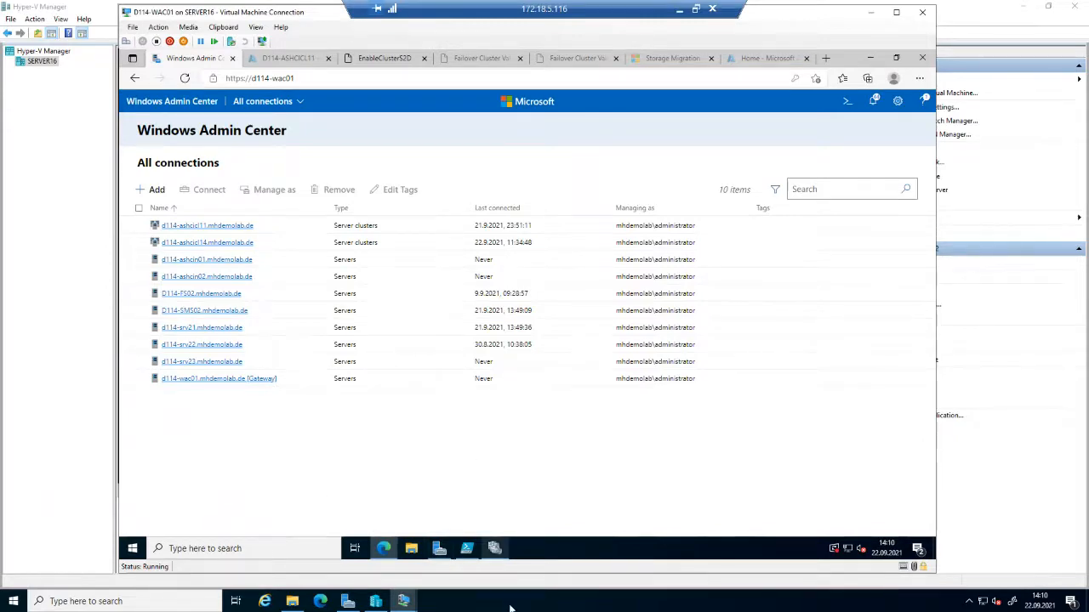
Open the Windows Admin Center About and Help information and check the installed version and build.
mouse_move(494, 548)
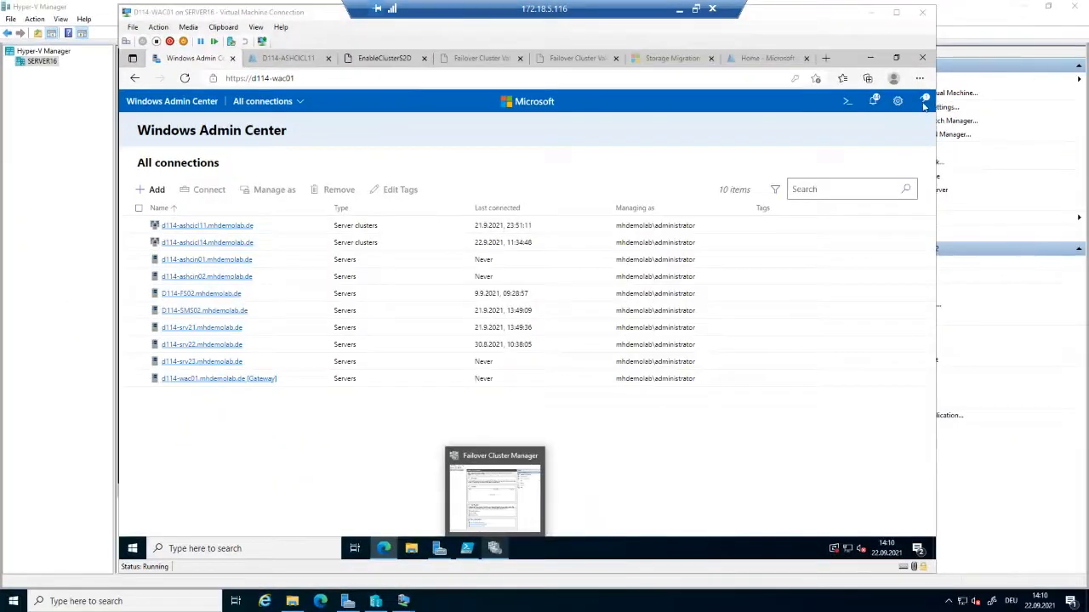
click(924, 102)
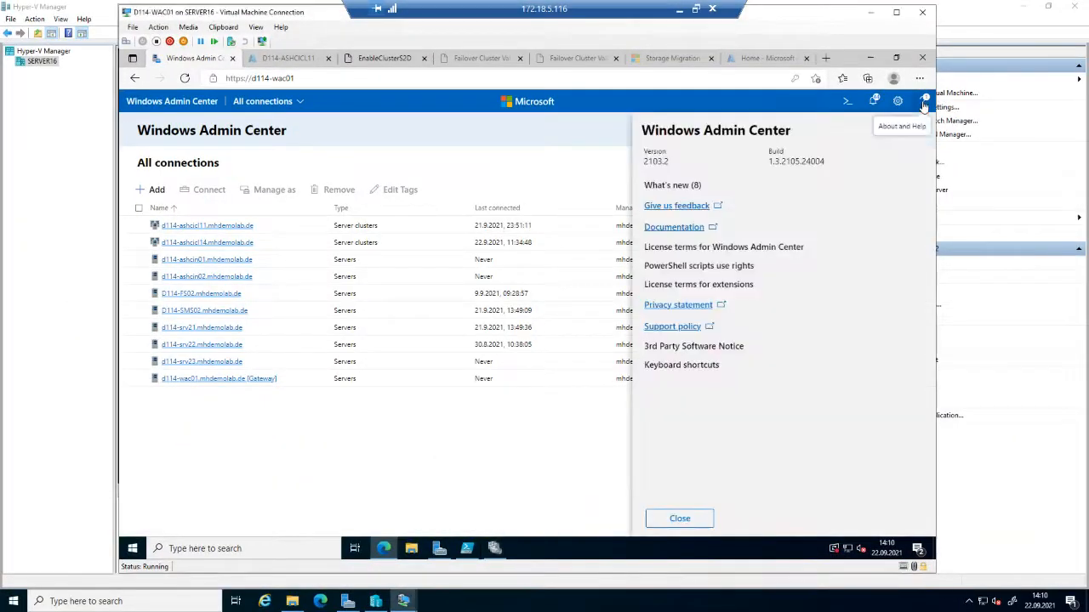
click(810, 604)
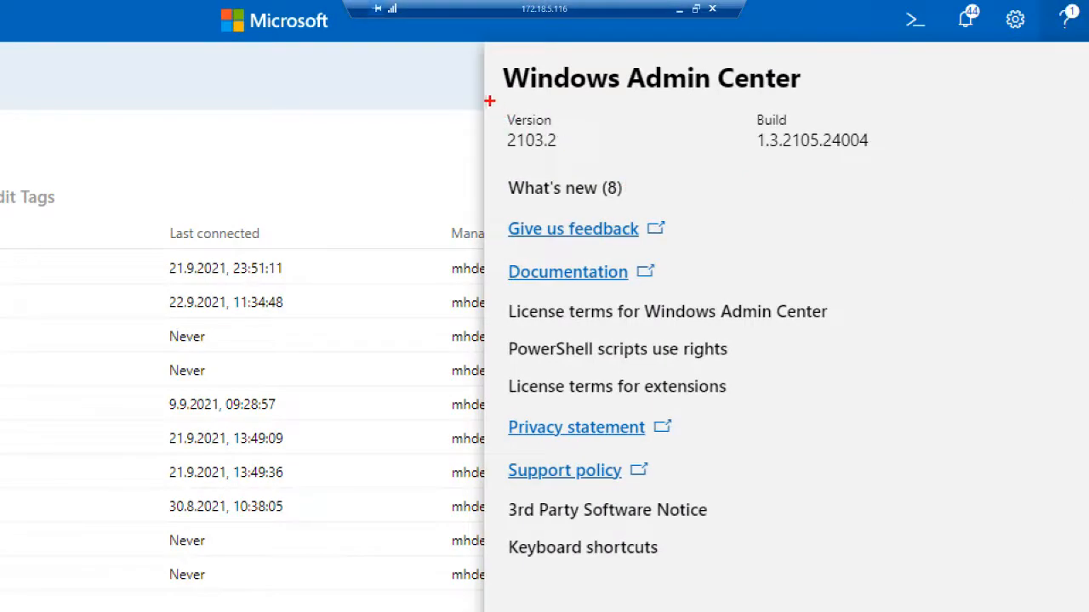
drag(488, 100, 587, 165)
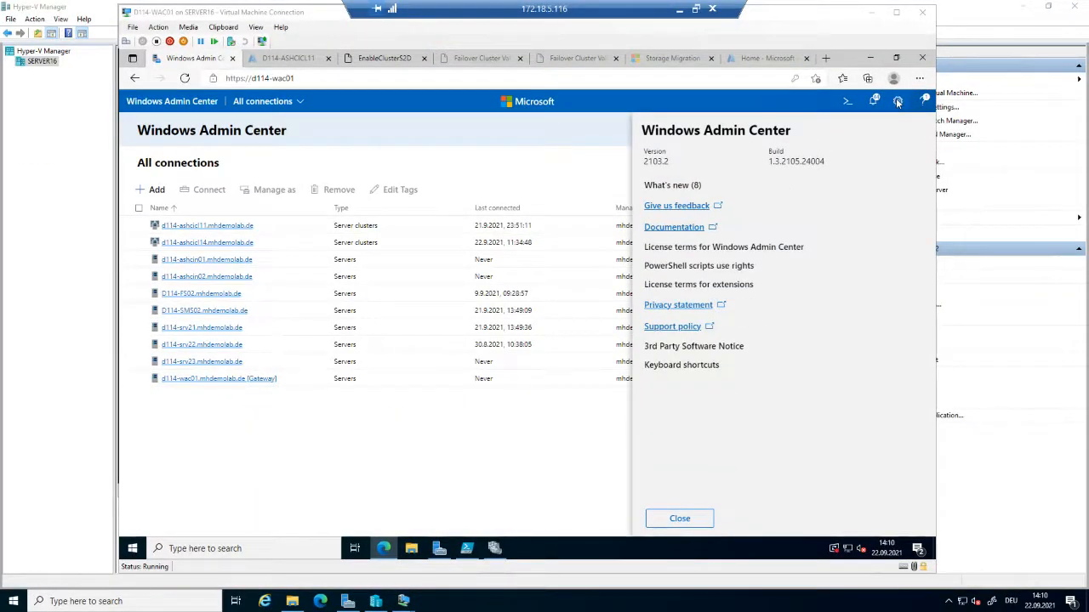
Open the Windows Admin Center settings and dismiss the About and Help information.
click(897, 102)
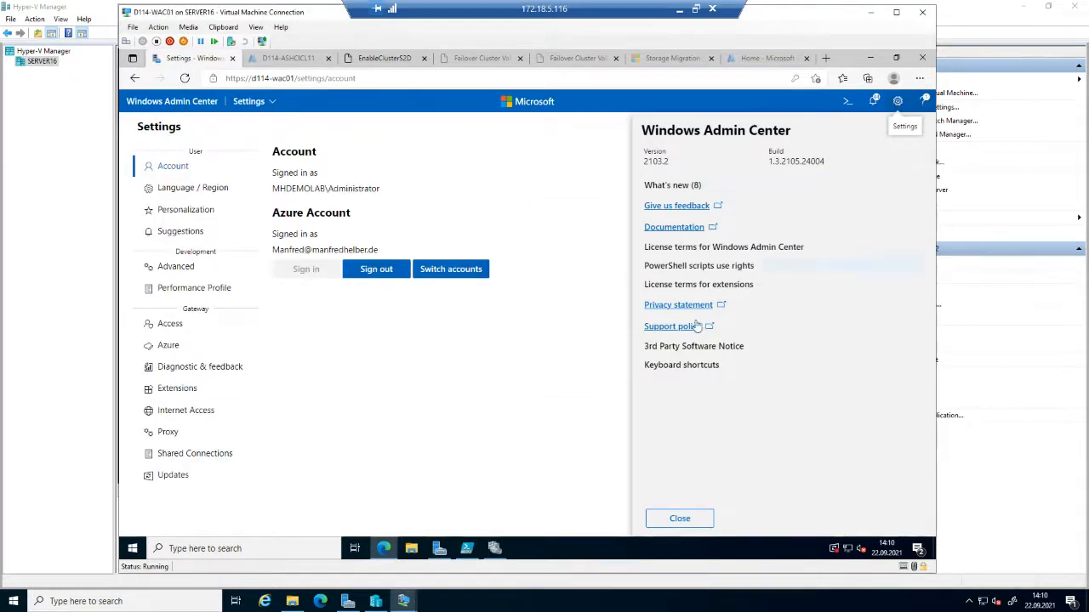
click(451, 394)
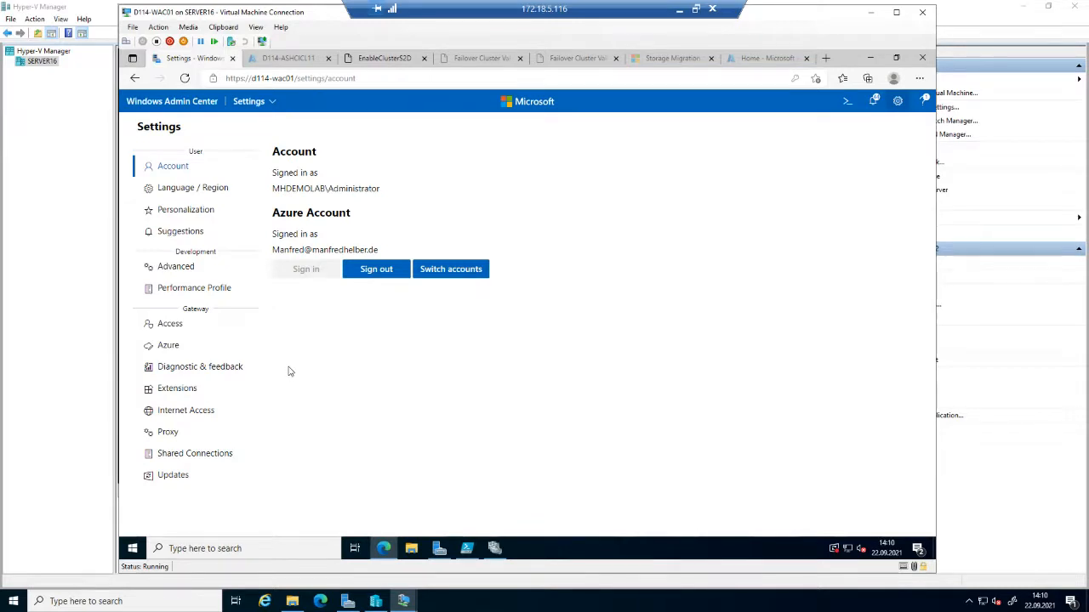
Open the Extensions settings of Windows Admin Center and look through the list of available extensions.
click(194, 389)
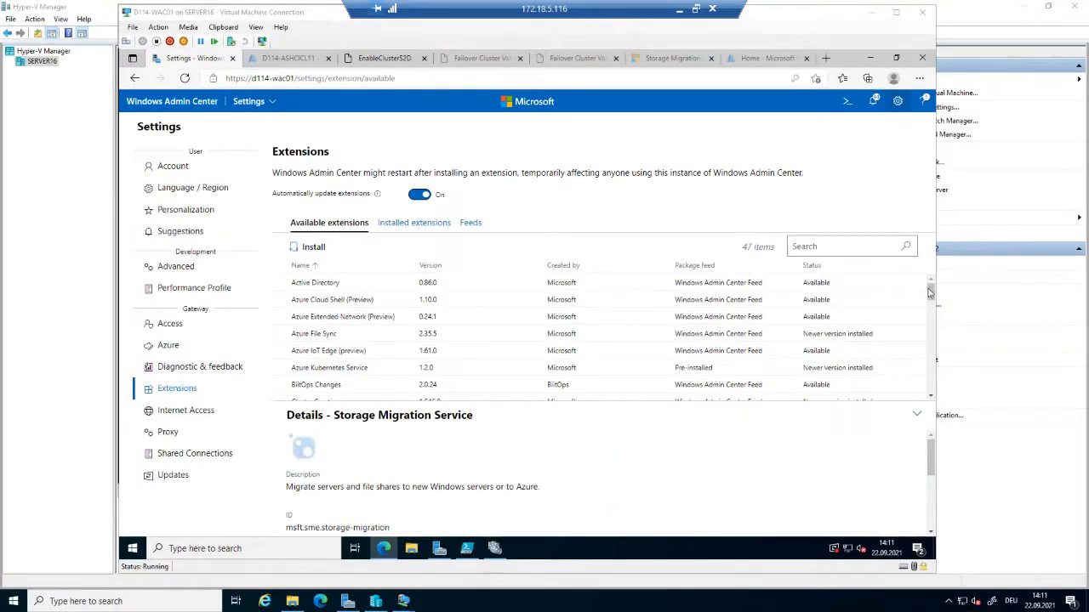
drag(931, 292, 932, 357)
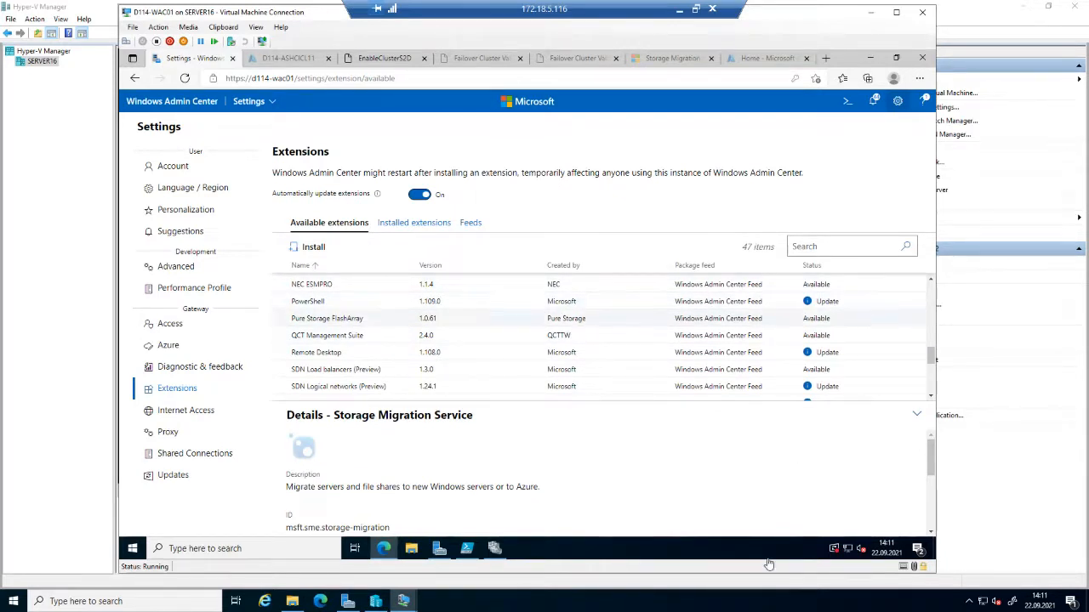
click(759, 606)
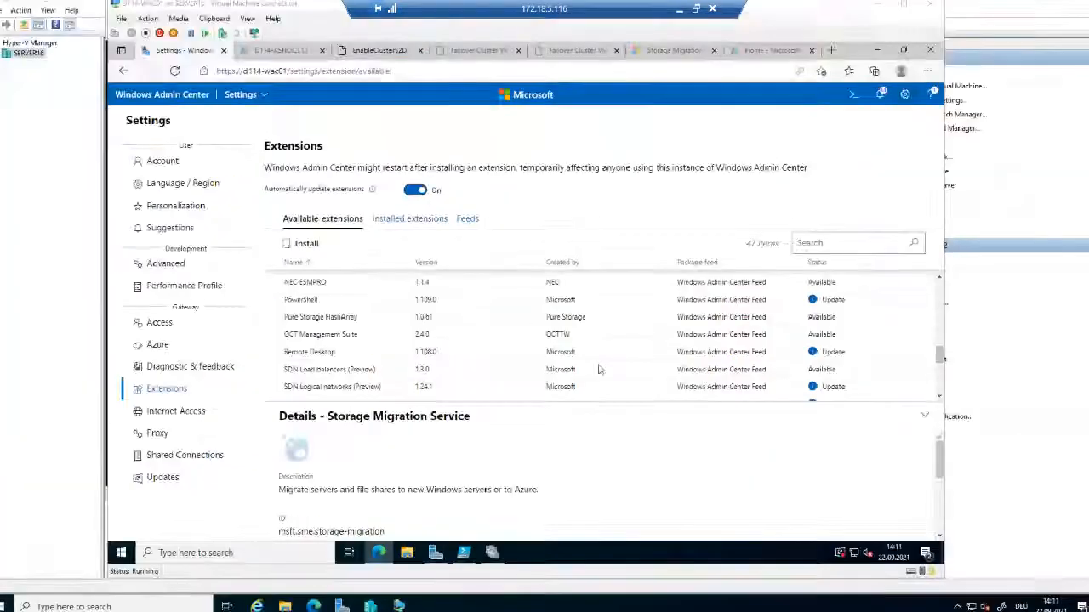
Return to the list of all connections and start creating a new server cluster as an added resource.
click(180, 102)
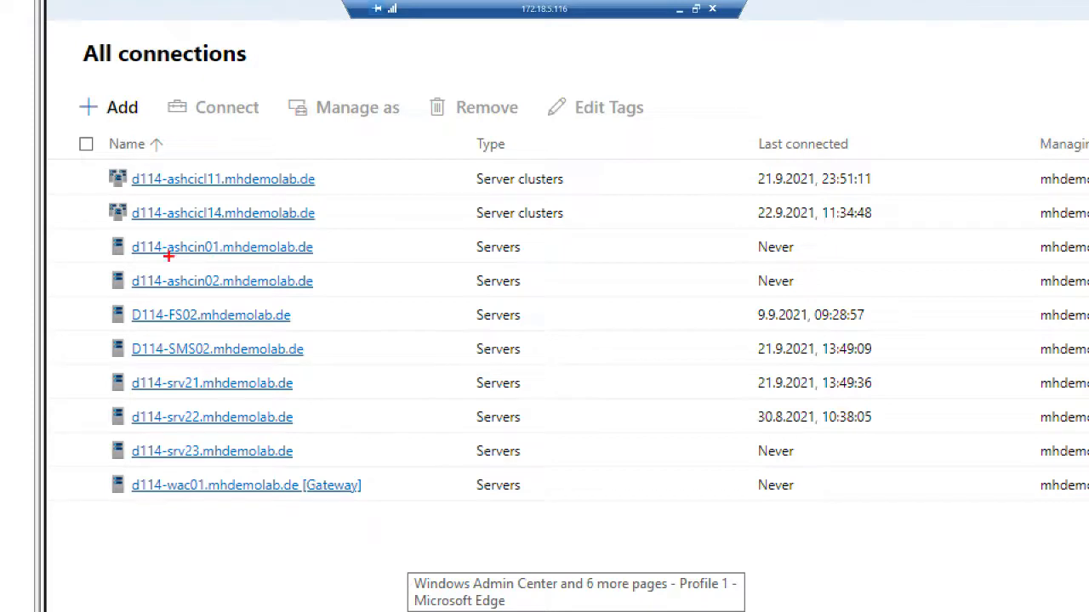
mouse_move(95, 231)
mouse_down()
mouse_move(121, 256)
mouse_move(384, 302)
mouse_up()
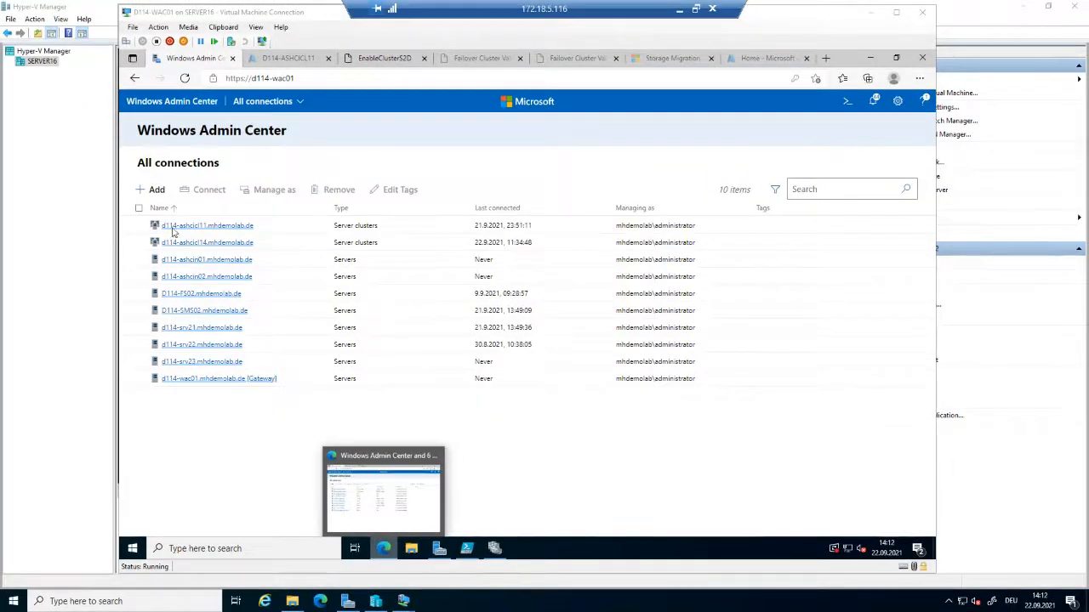
click(146, 193)
click(146, 191)
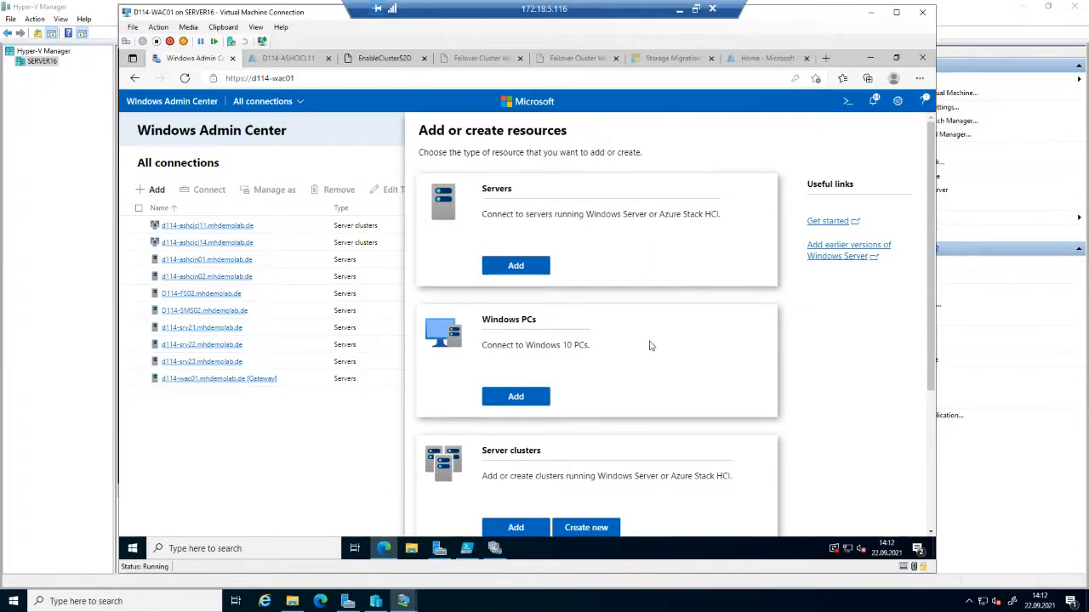
scroll(649, 346, down, 3)
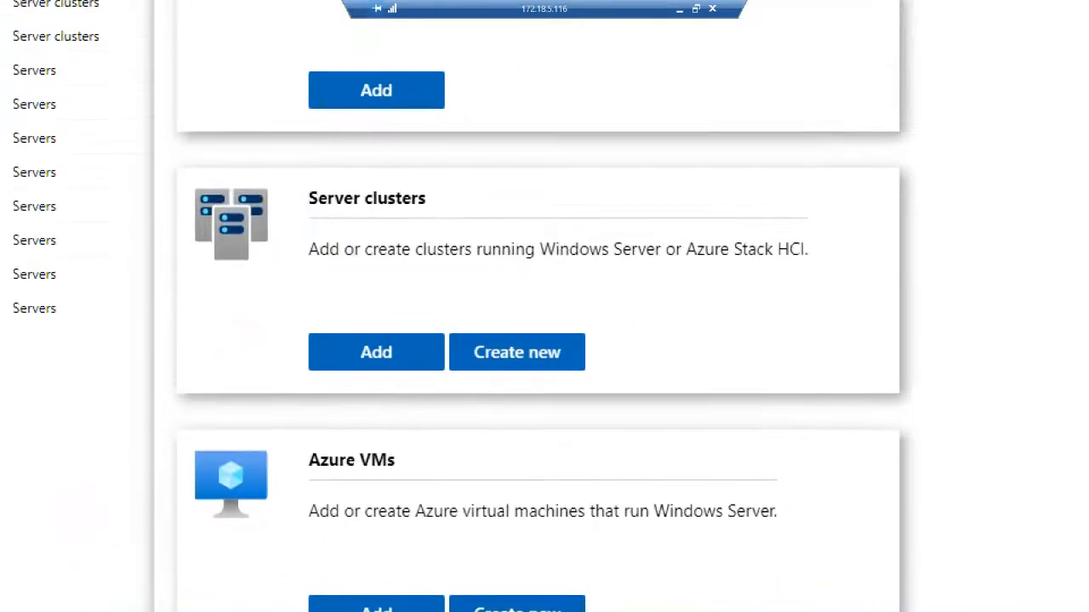
drag(291, 333, 443, 394)
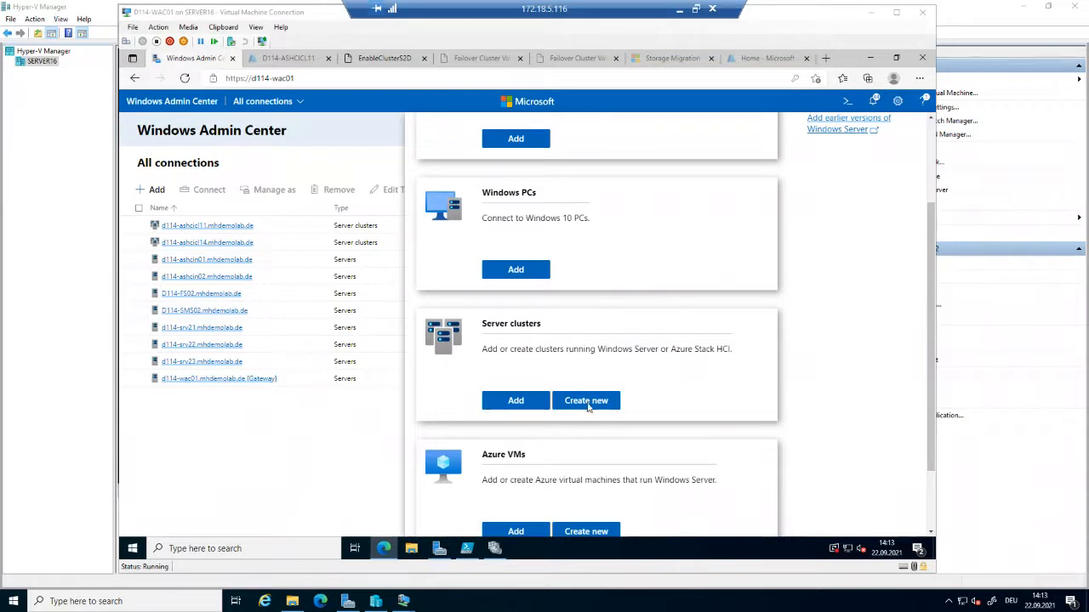
click(586, 401)
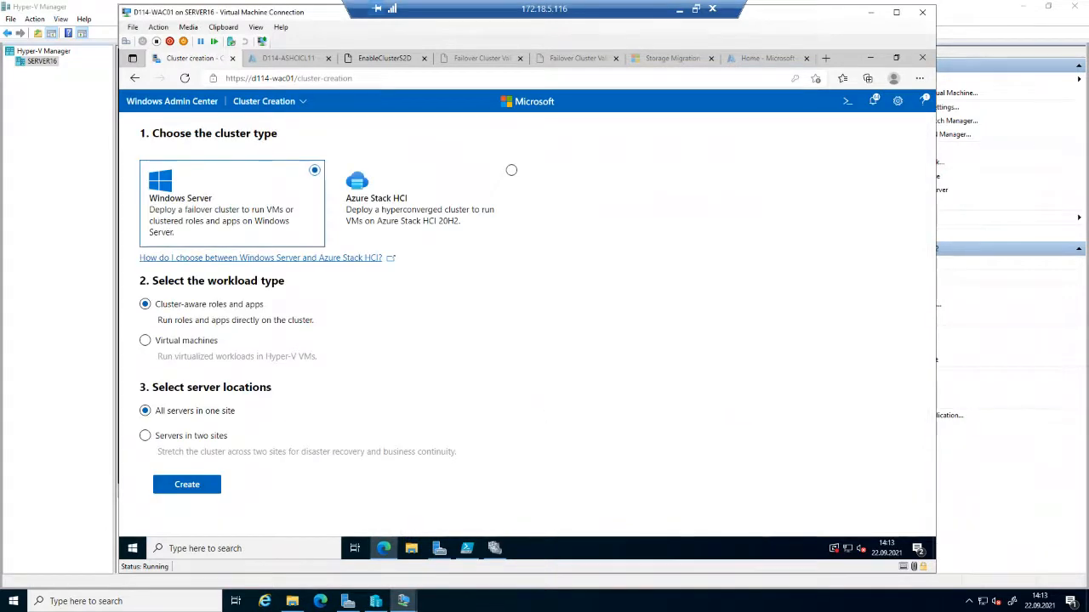
Compare the Windows Server and Azure Stack HCI cluster types and choose Azure Stack HCI.
click(501, 607)
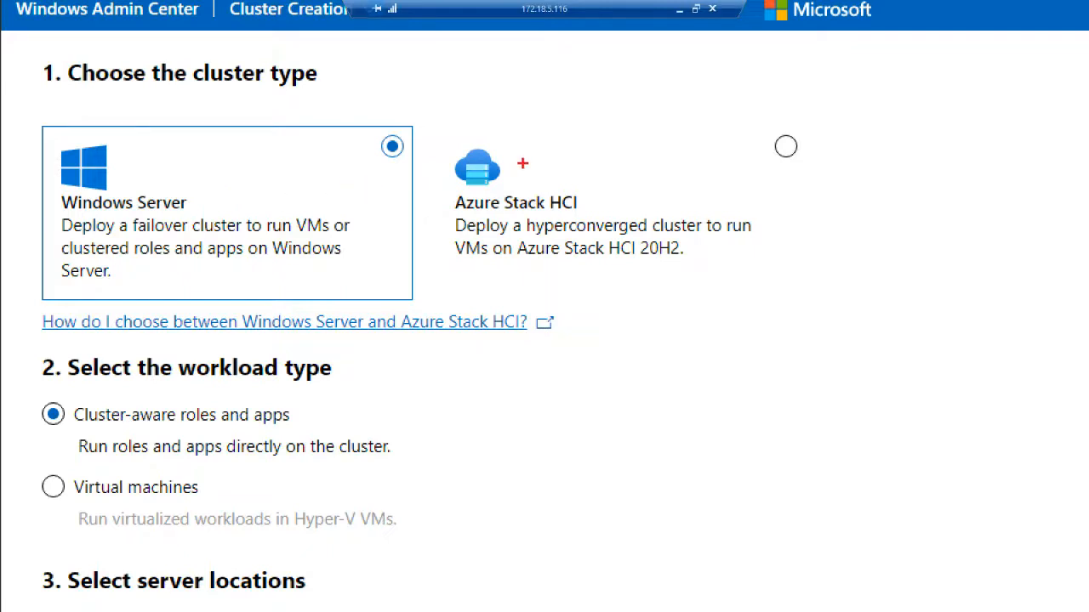
mouse_move(438, 124)
mouse_down()
mouse_move(442, 150)
mouse_move(541, 233)
mouse_move(716, 284)
mouse_move(817, 287)
mouse_up()
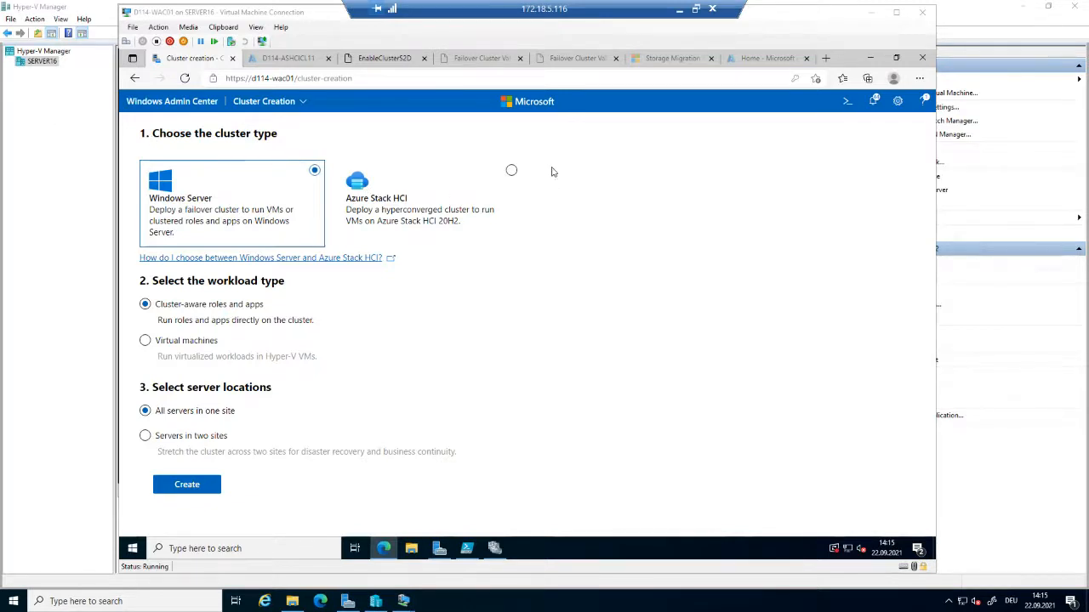
click(511, 170)
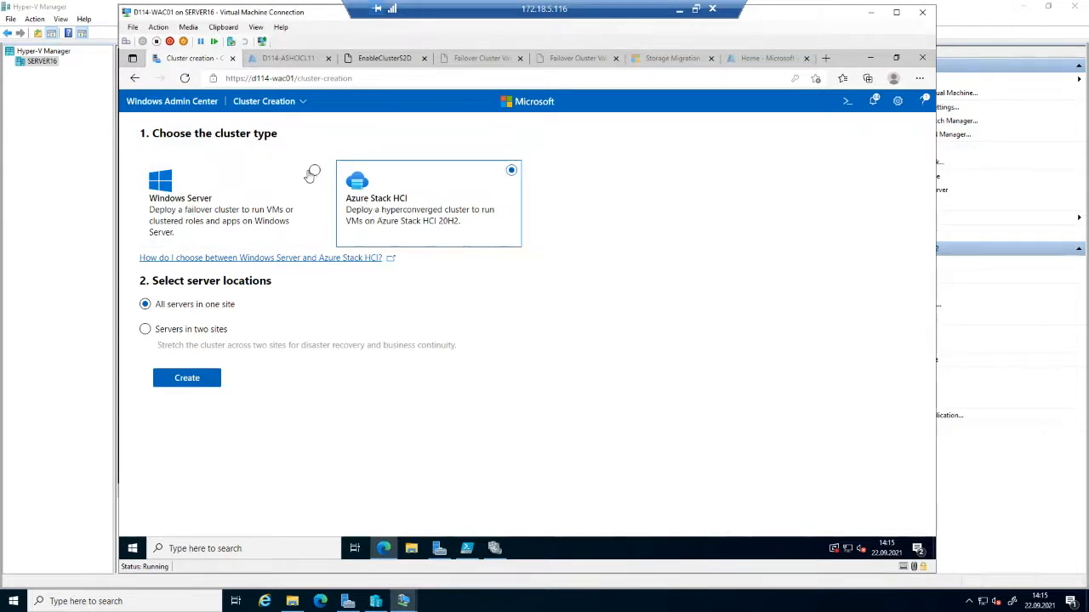
click(314, 171)
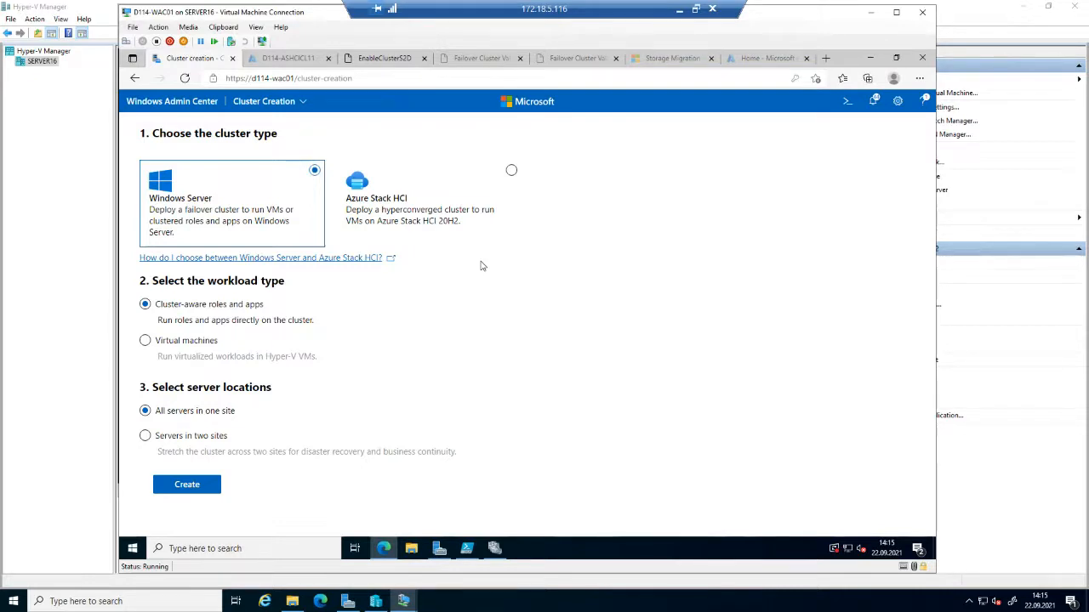
click(511, 170)
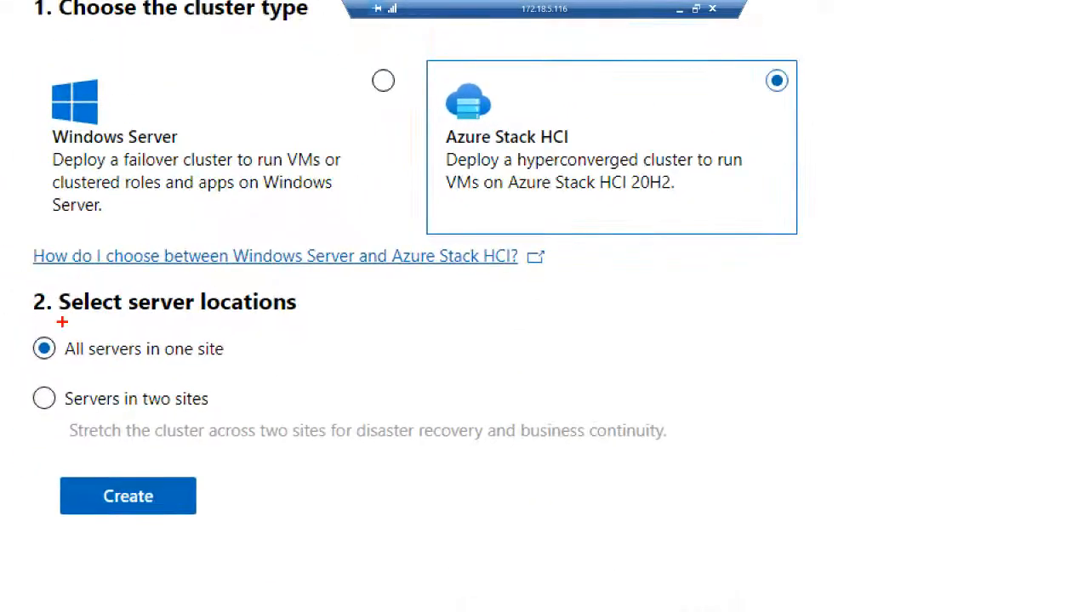
mouse_move(17, 325)
mouse_down()
mouse_move(242, 369)
mouse_move(305, 369)
mouse_up()
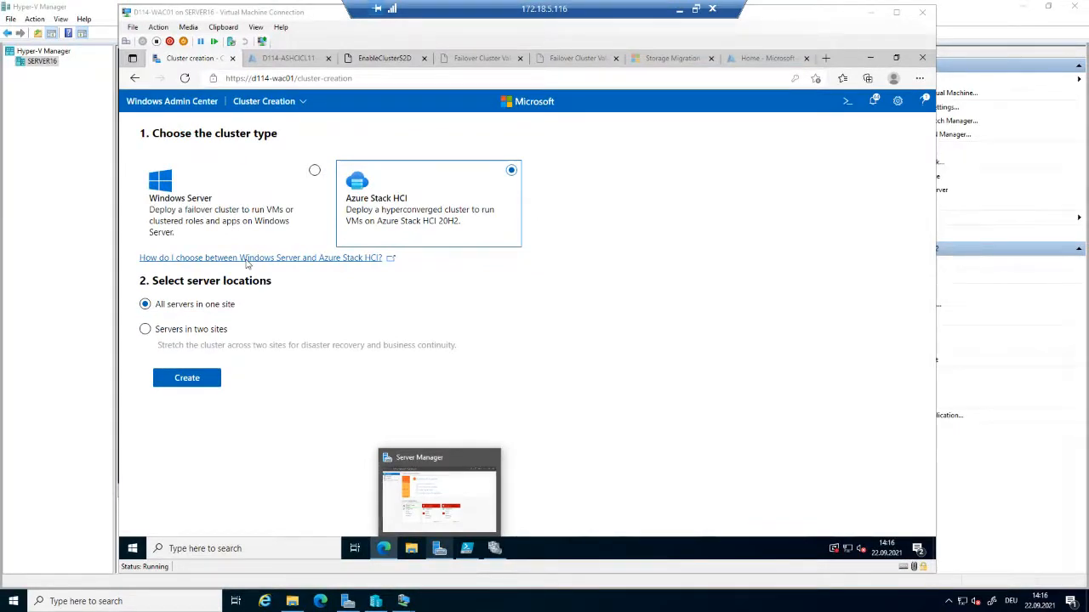
Compare the server location options, choose all servers in one site, and start the Azure Stack HCI cluster deployment.
click(715, 545)
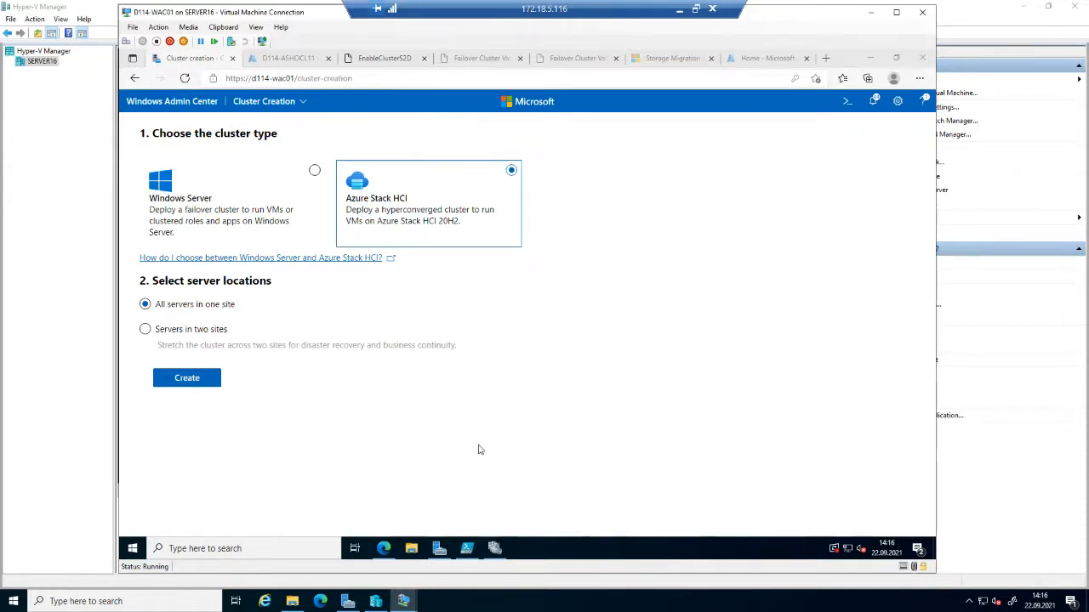
click(186, 334)
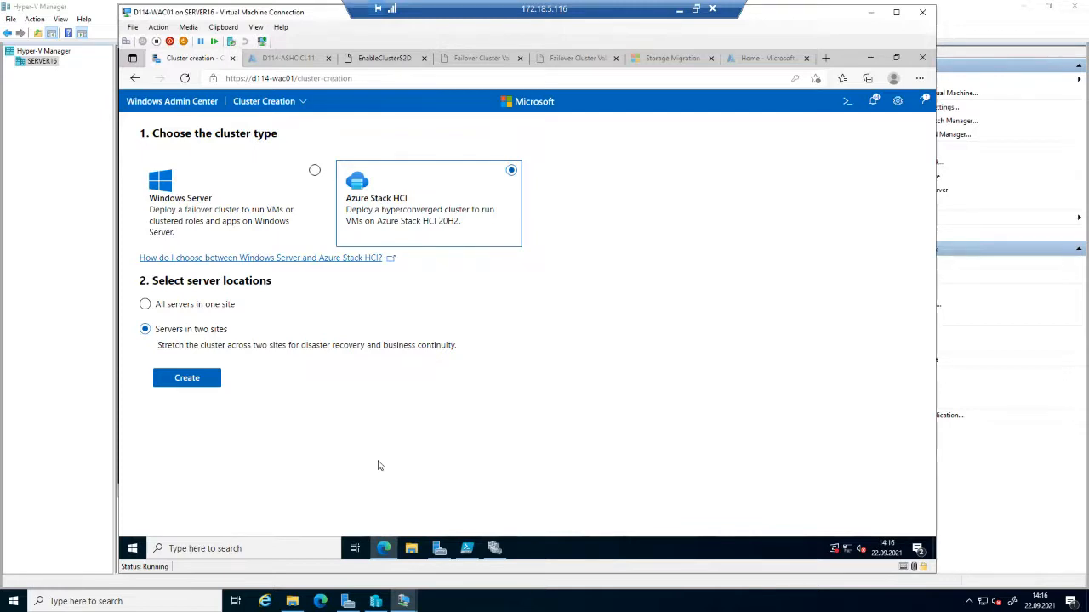
click(212, 310)
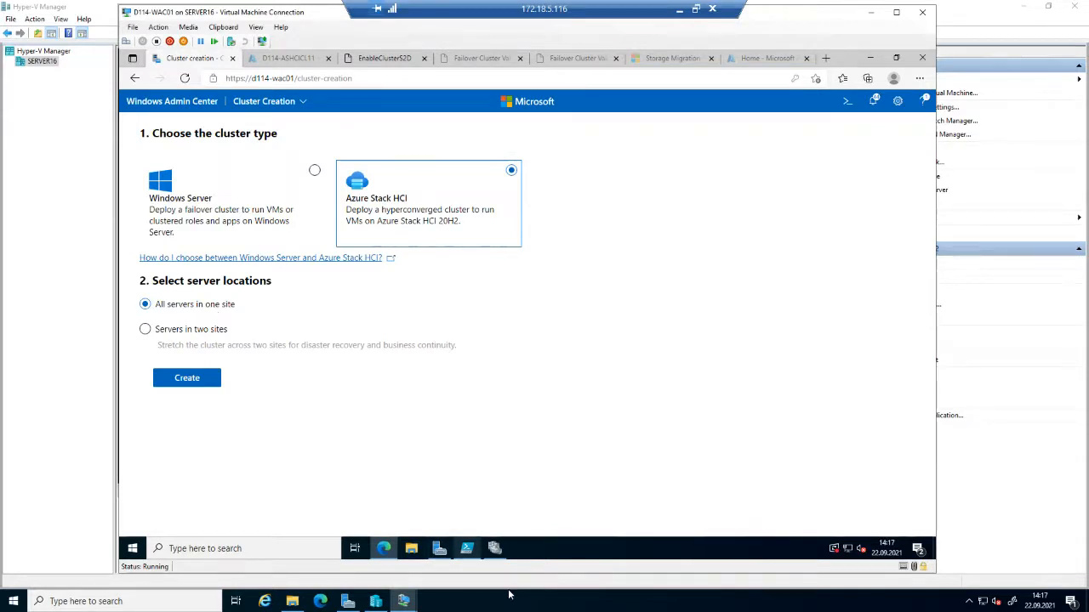
mouse_move(466, 548)
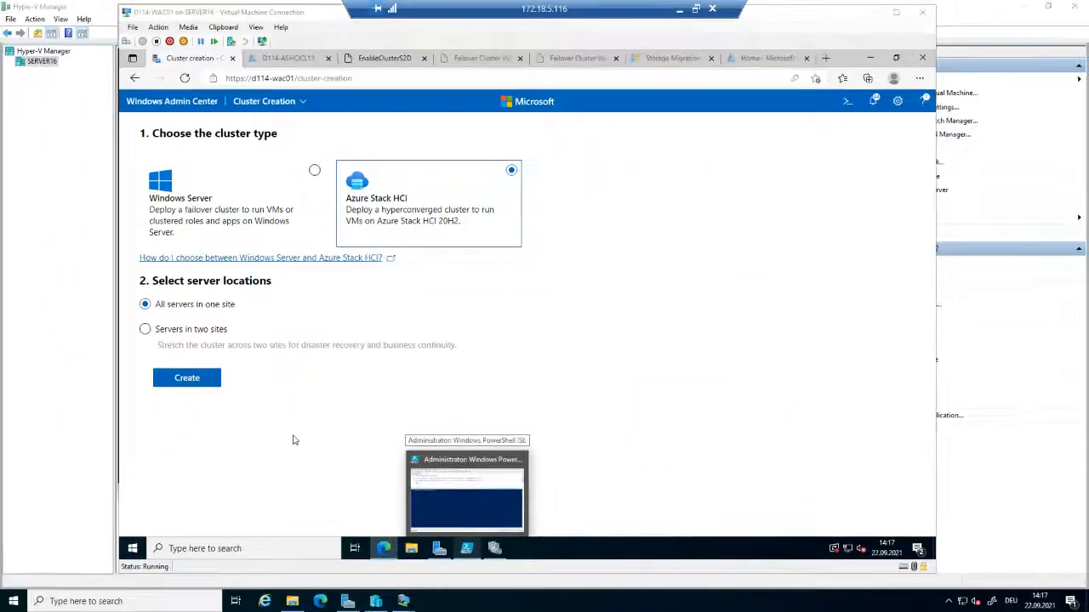
click(200, 381)
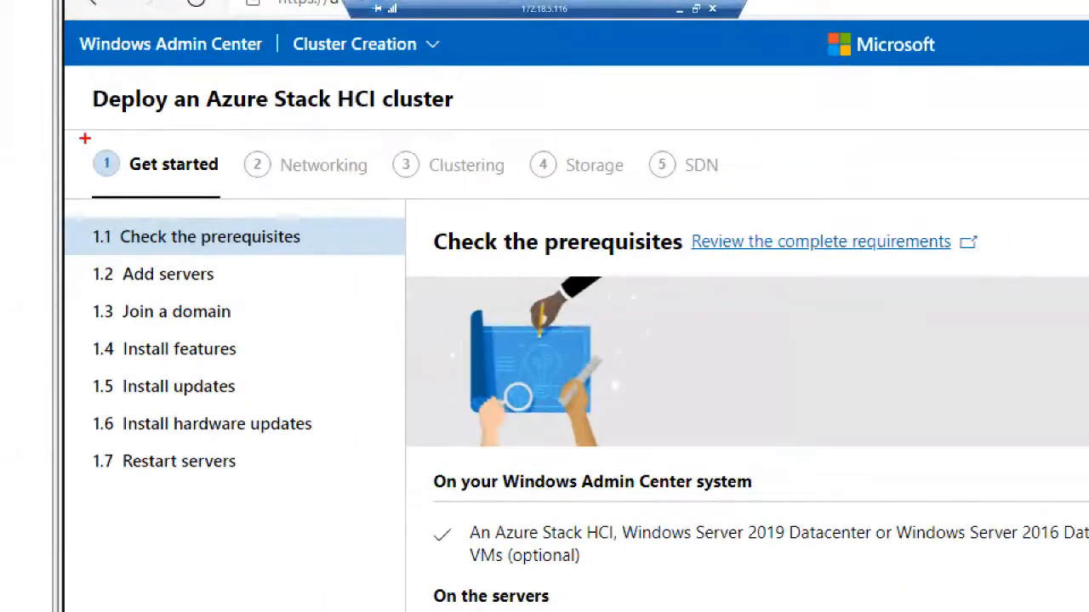
Review the deployment stages and the prerequisites, and continue to adding servers.
mouse_move(77, 132)
mouse_down()
mouse_move(354, 190)
mouse_move(763, 191)
mouse_up()
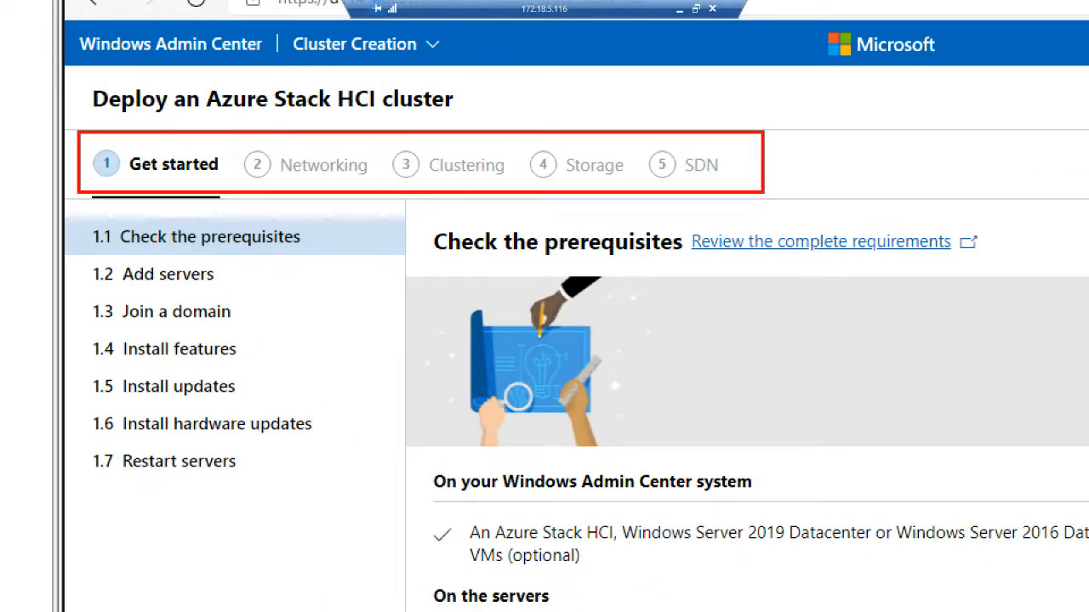
mouse_move(74, 219)
mouse_down()
mouse_move(238, 442)
mouse_move(377, 495)
mouse_up()
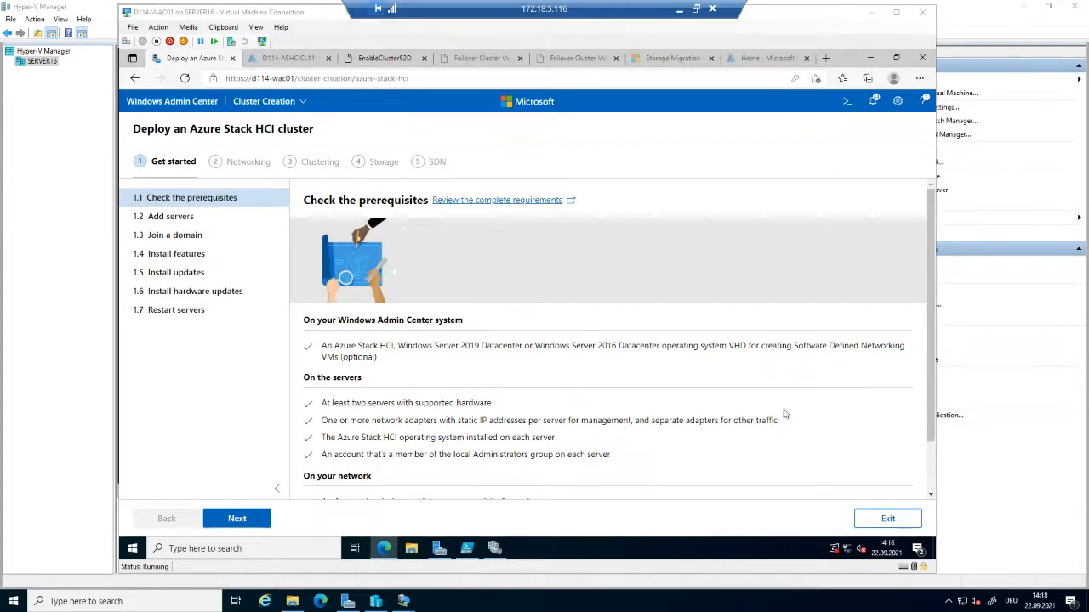
mouse_move(931, 366)
mouse_down()
mouse_move(930, 436)
mouse_move(942, 356)
mouse_up()
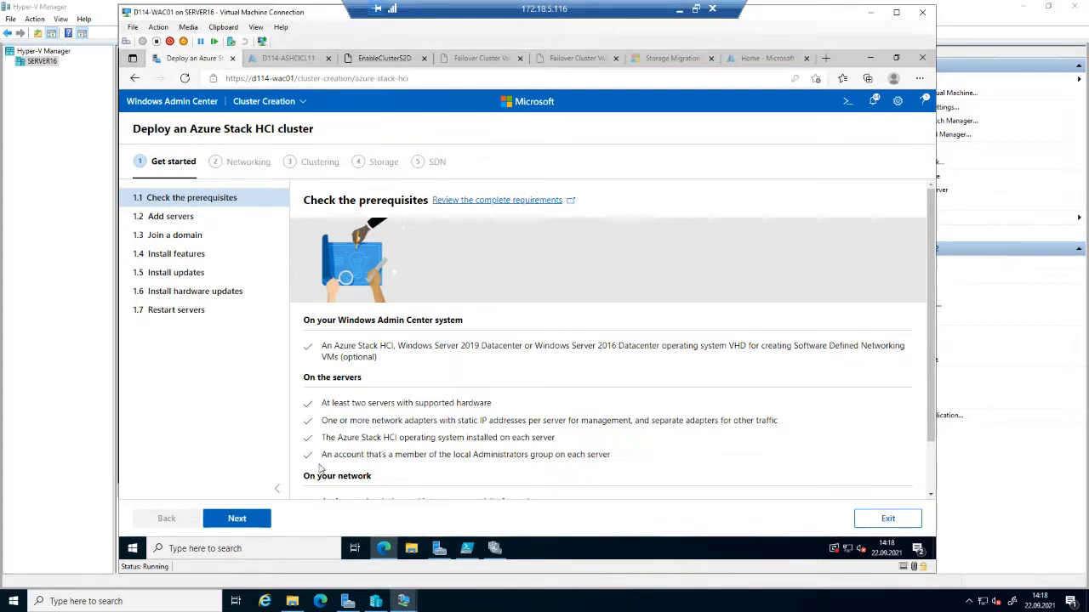
click(255, 518)
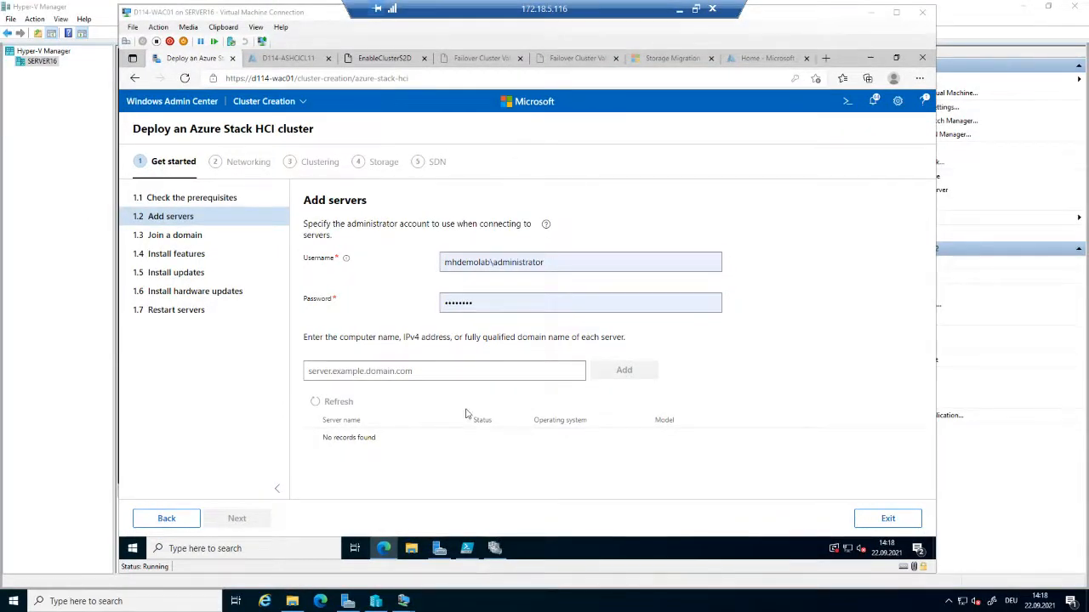
Add the server D114-ASHCIN01 to the cluster deployment by its computer name.
click(398, 374)
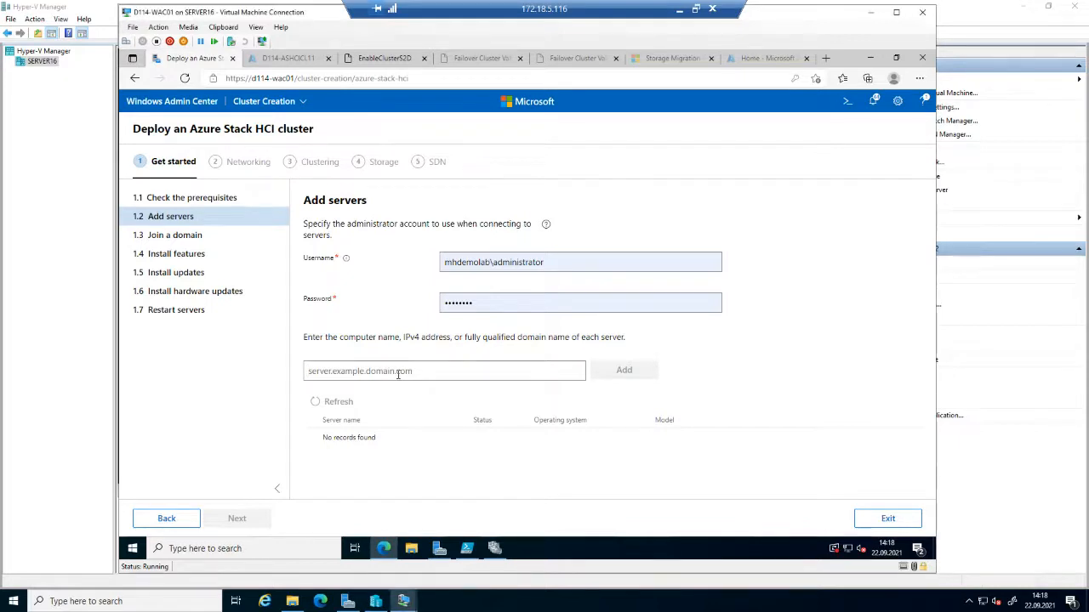
text(D1)
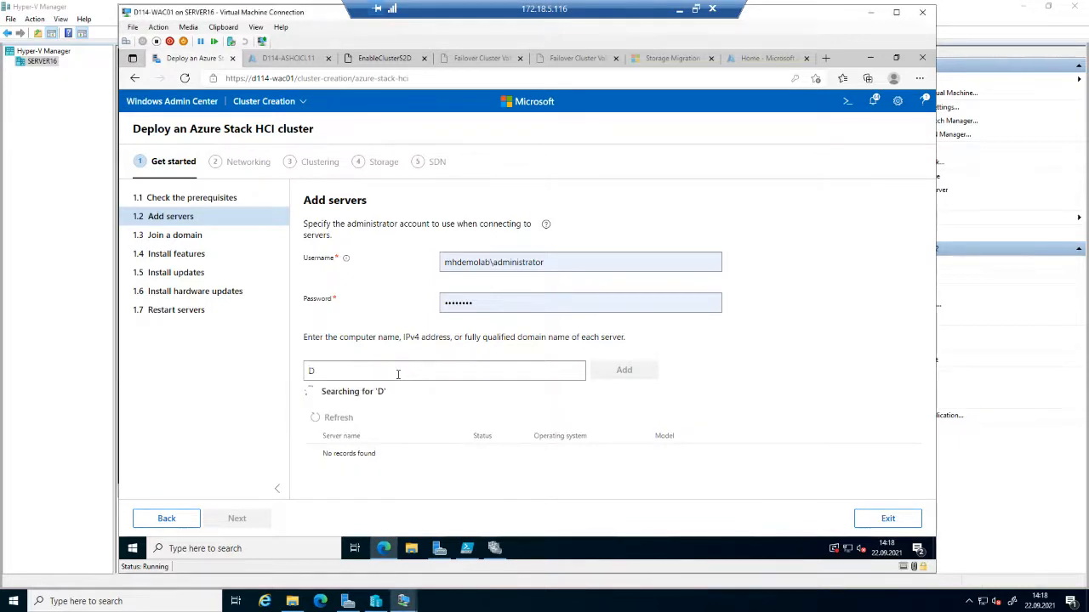
text(14-ASHCIN01)
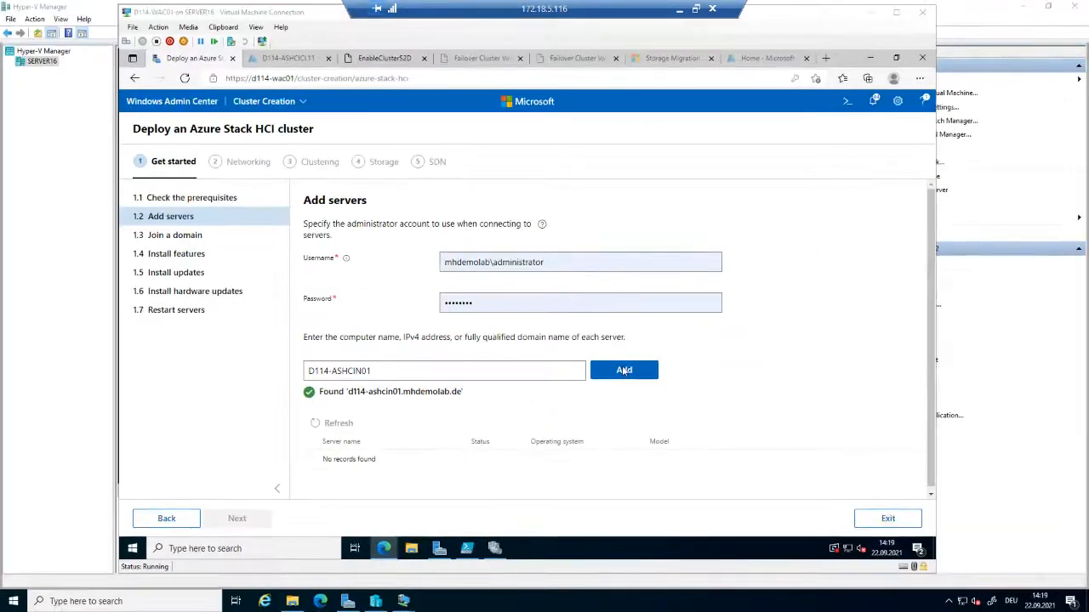
click(763, 307)
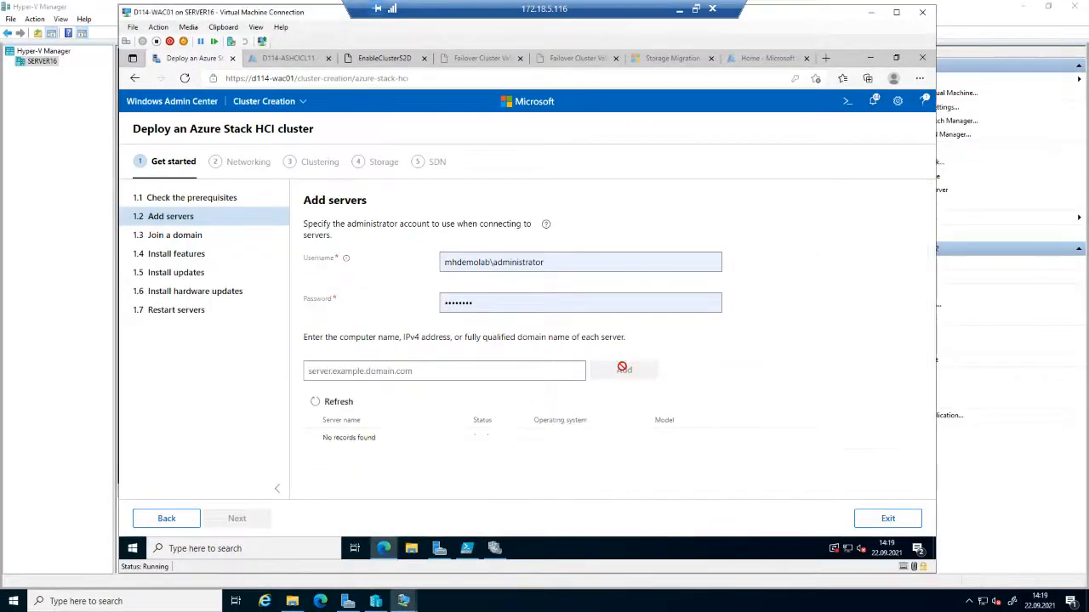
Add the second server, d114-ASHCIN02, to the cluster deployment.
click(468, 374)
text(d114-ASHCIN)
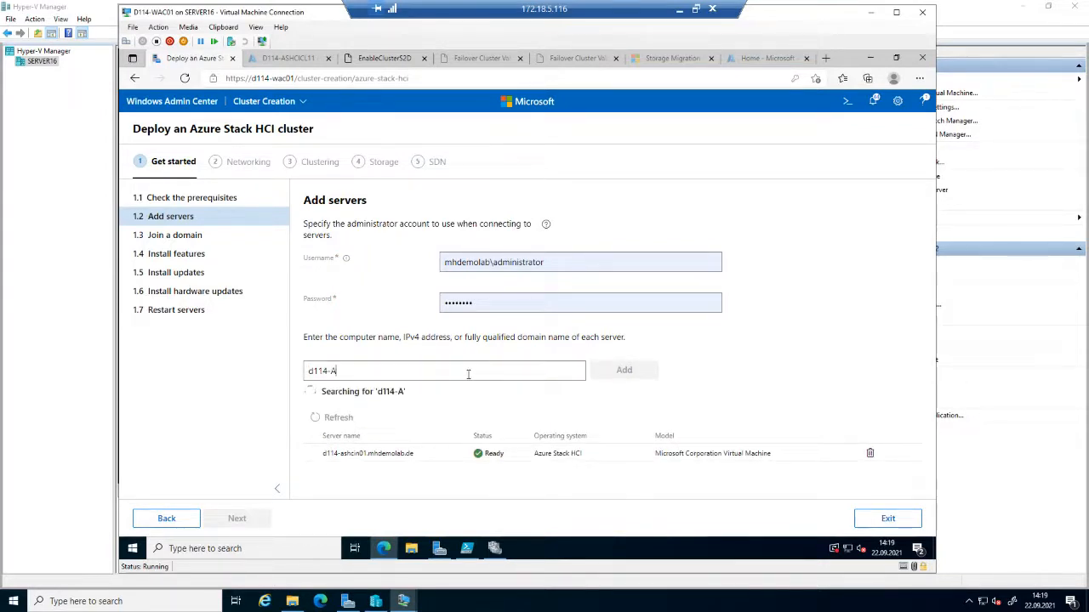
text(02)
click(638, 370)
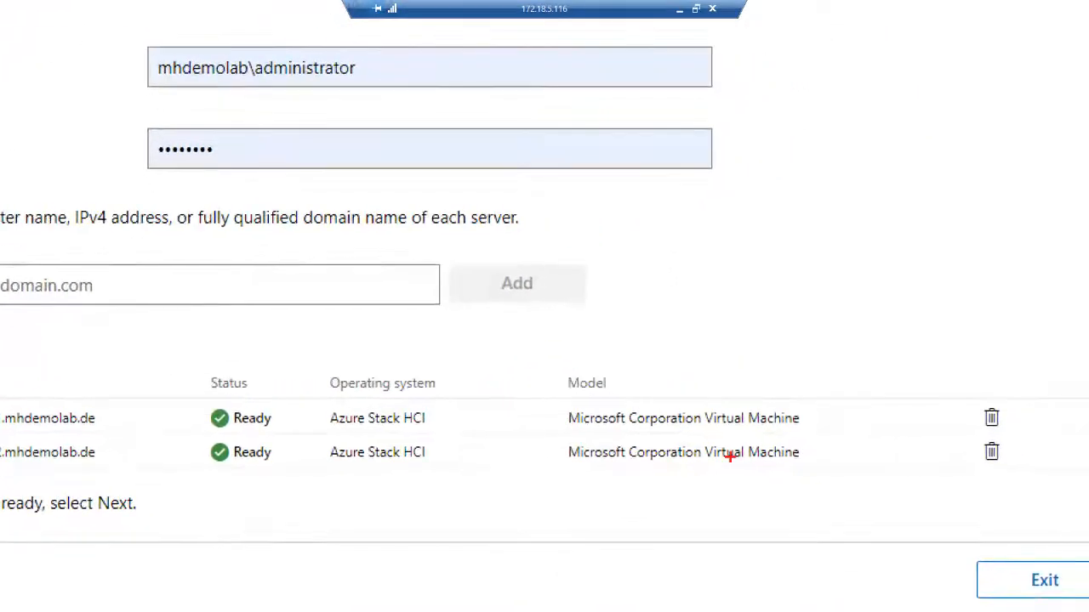
Check both servers' operating system and model, and advance past the domain join to the required features.
drag(316, 367, 451, 474)
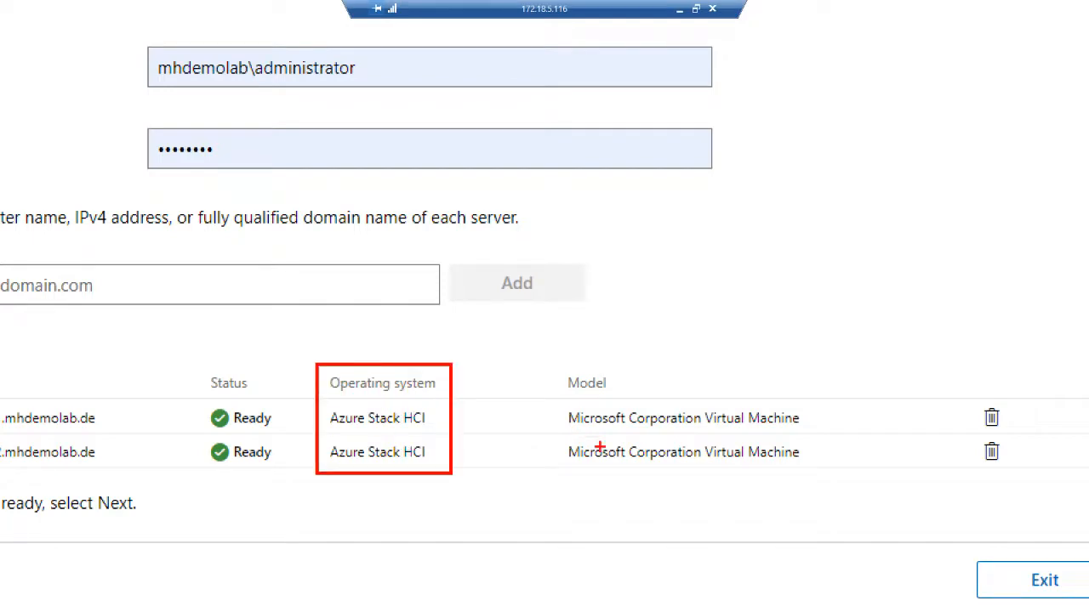
drag(549, 361, 855, 481)
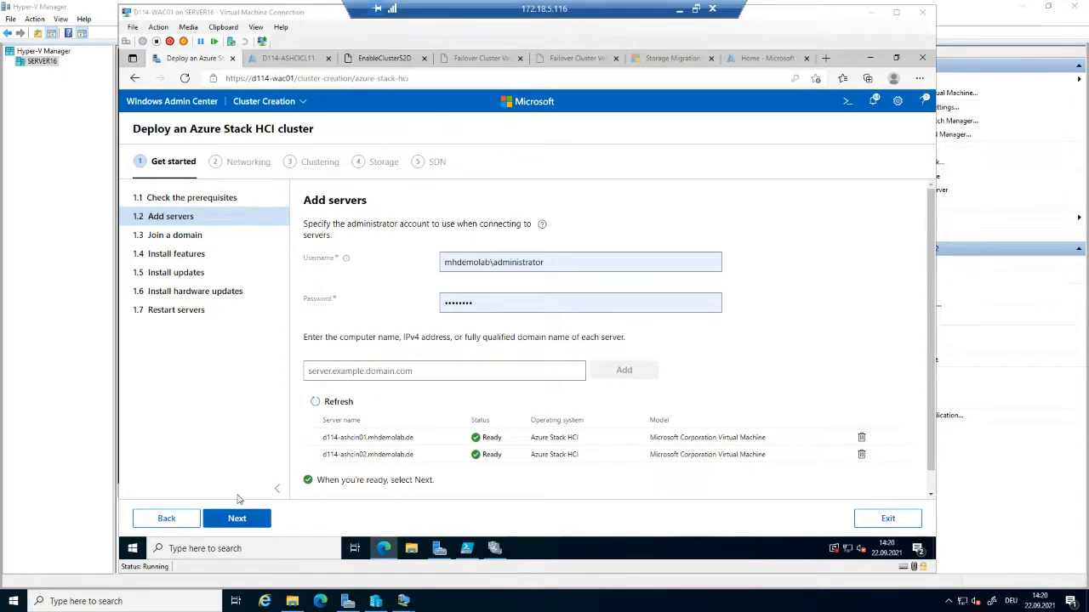
click(238, 519)
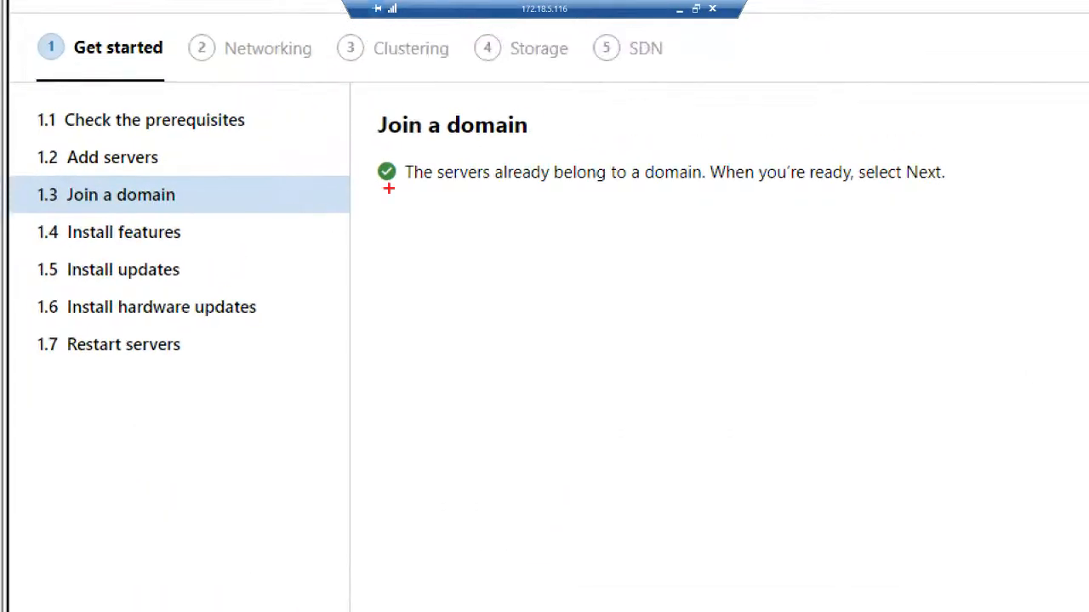
mouse_move(357, 94)
mouse_down()
mouse_move(557, 217)
mouse_move(1002, 212)
mouse_up()
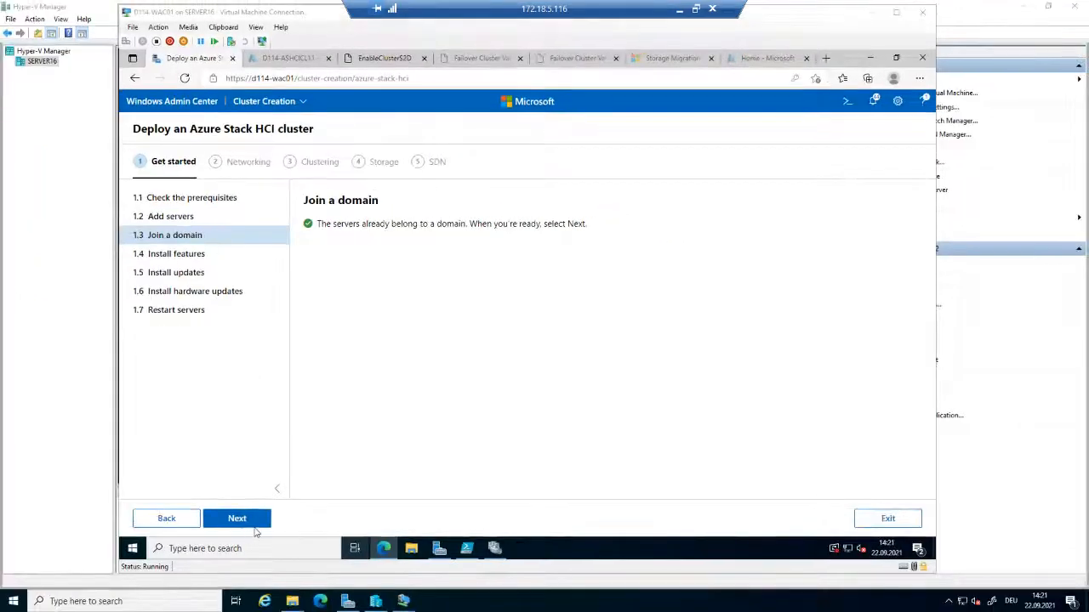
click(254, 523)
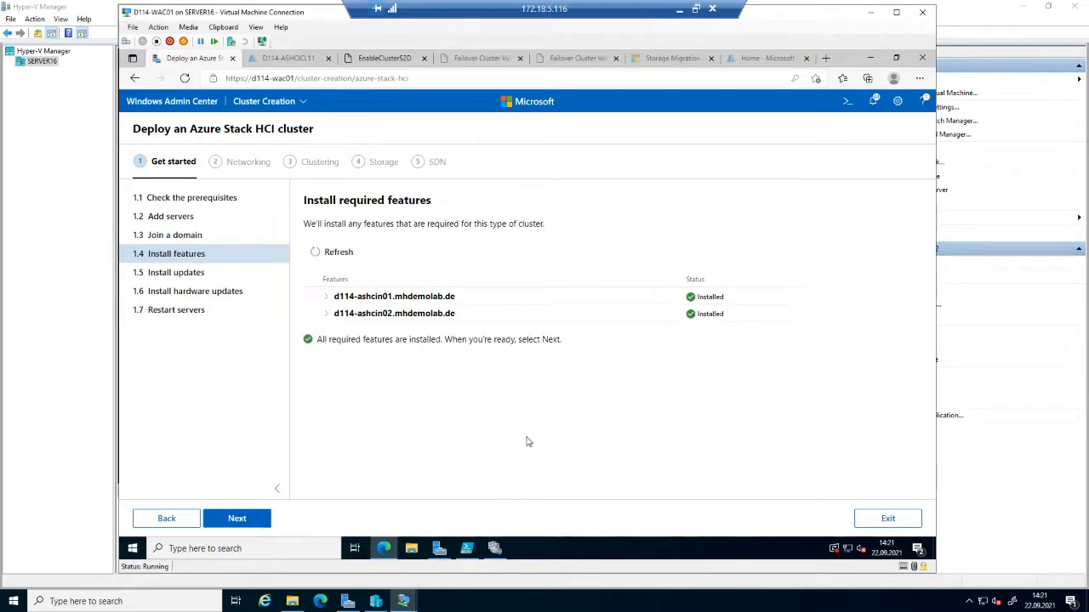
Expand the required features of d114-ashcin01, check their installation status, and continue to the operating system updates.
click(327, 300)
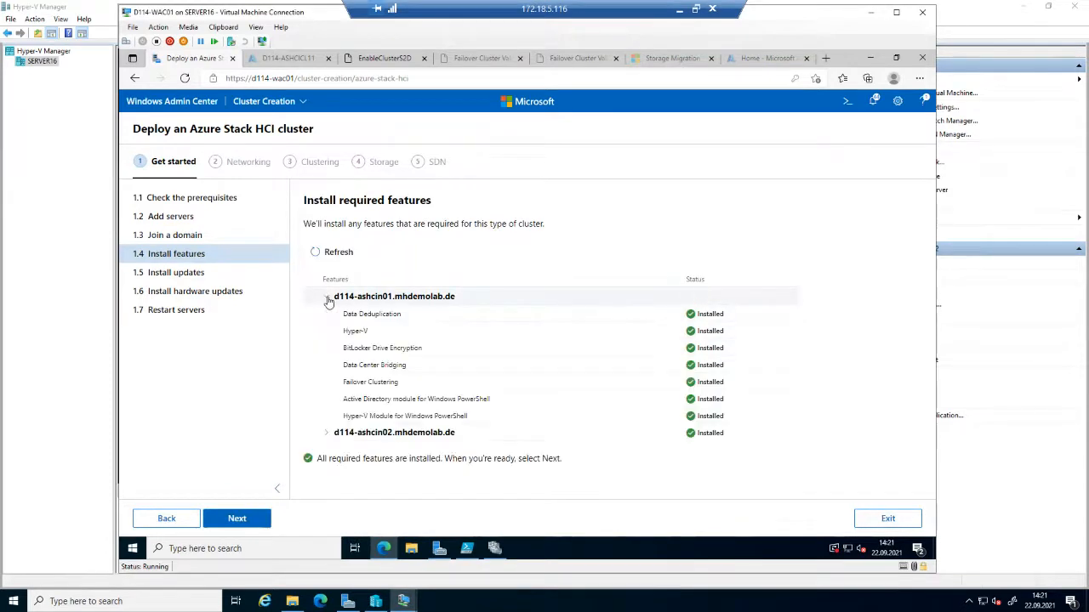
click(614, 609)
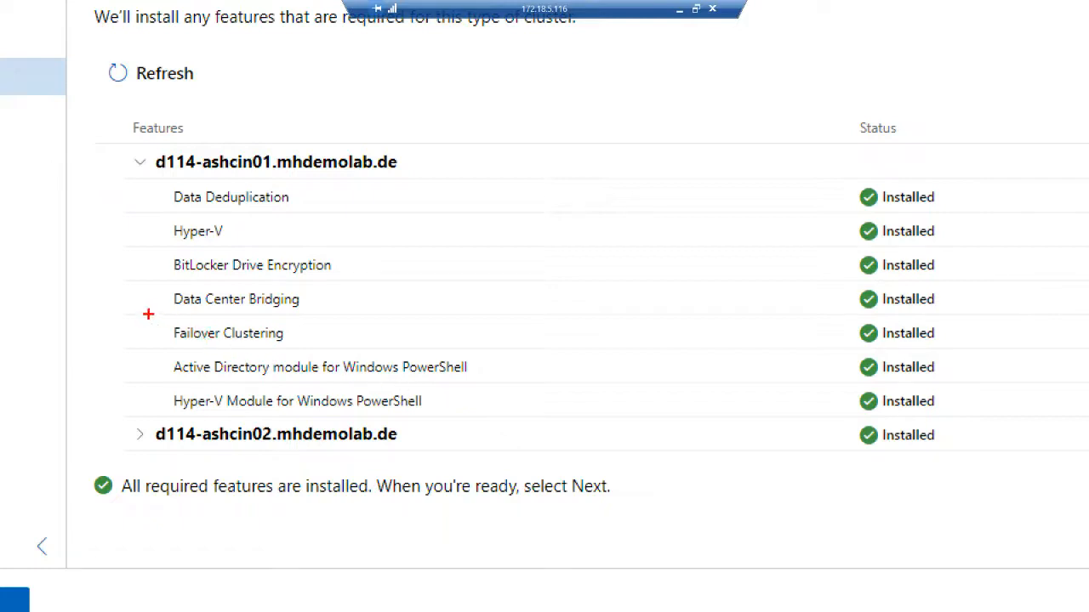
drag(149, 311, 958, 350)
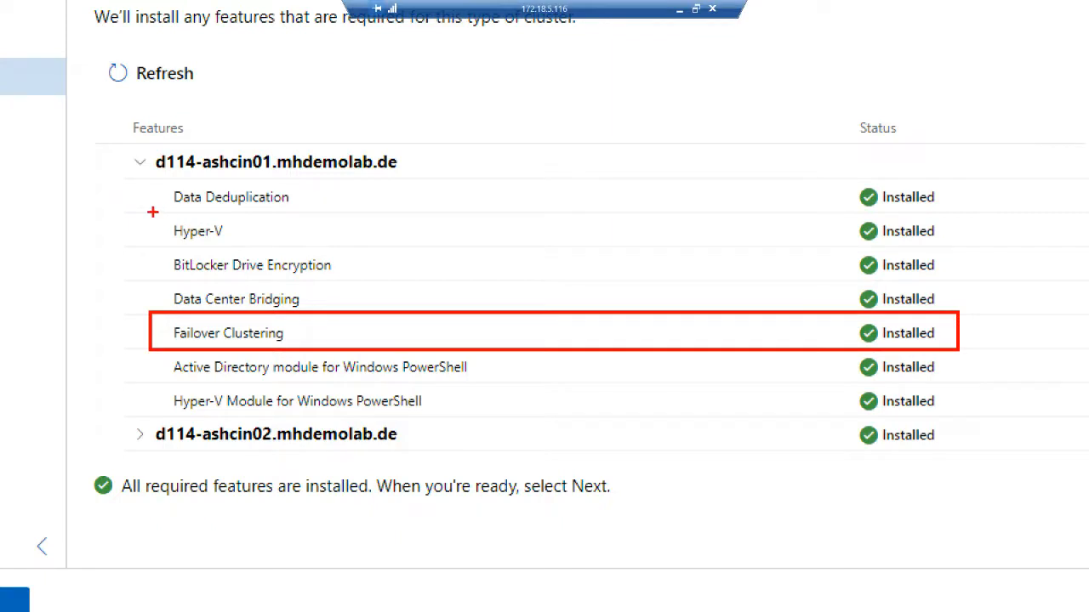
mouse_move(153, 211)
mouse_down()
mouse_move(495, 240)
mouse_move(1000, 245)
mouse_move(959, 248)
mouse_up()
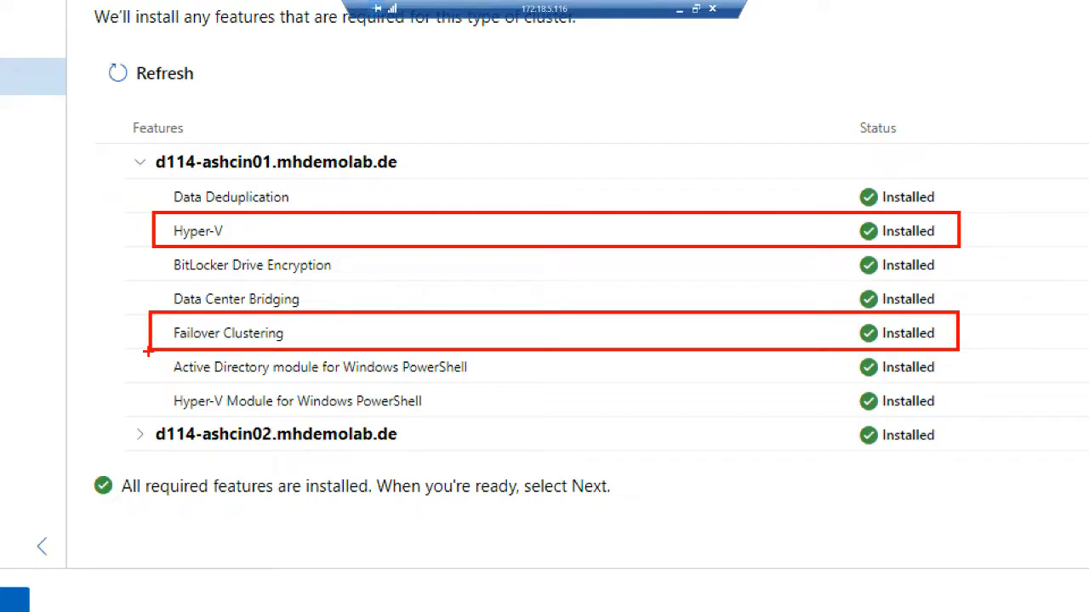
mouse_move(148, 350)
mouse_down()
mouse_move(335, 408)
mouse_move(917, 451)
mouse_move(1019, 425)
mouse_move(948, 415)
mouse_move(958, 416)
mouse_up()
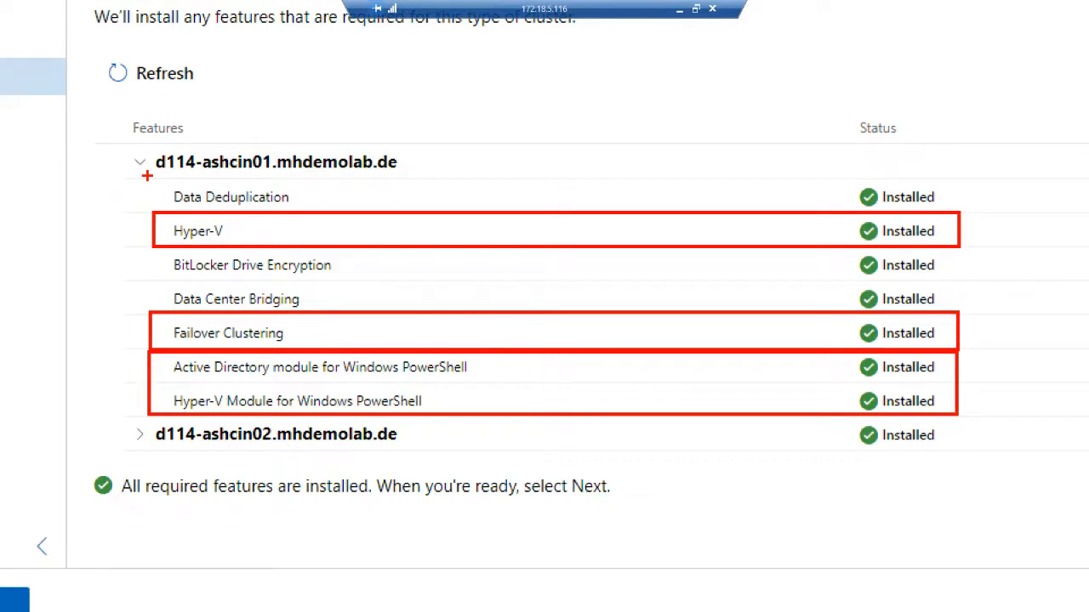
drag(155, 180, 958, 210)
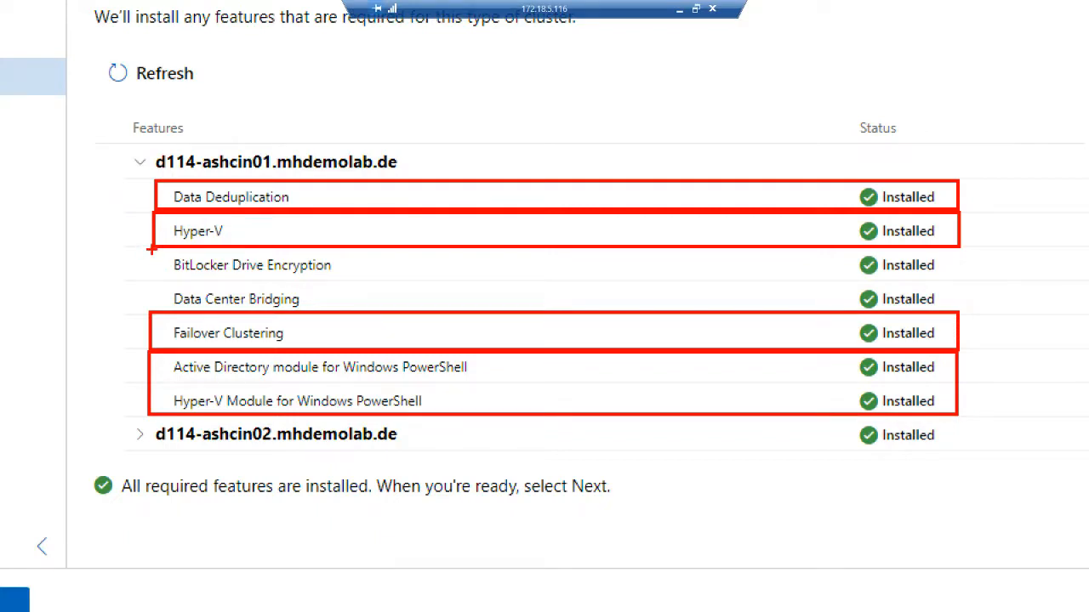
mouse_move(151, 249)
mouse_down()
mouse_move(175, 274)
mouse_move(365, 308)
mouse_move(765, 321)
mouse_move(961, 313)
mouse_up()
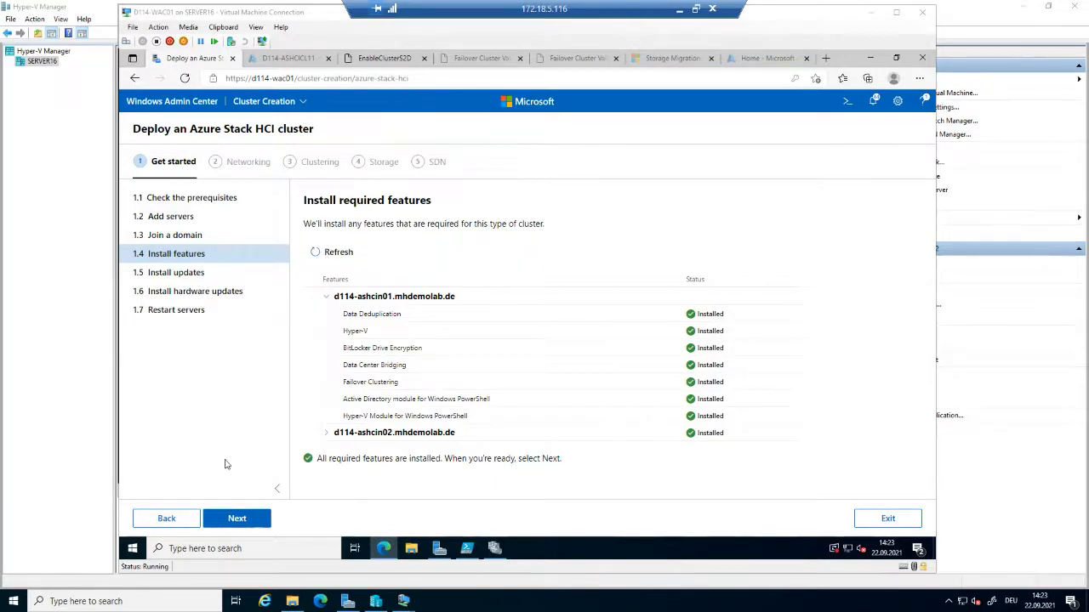
click(237, 519)
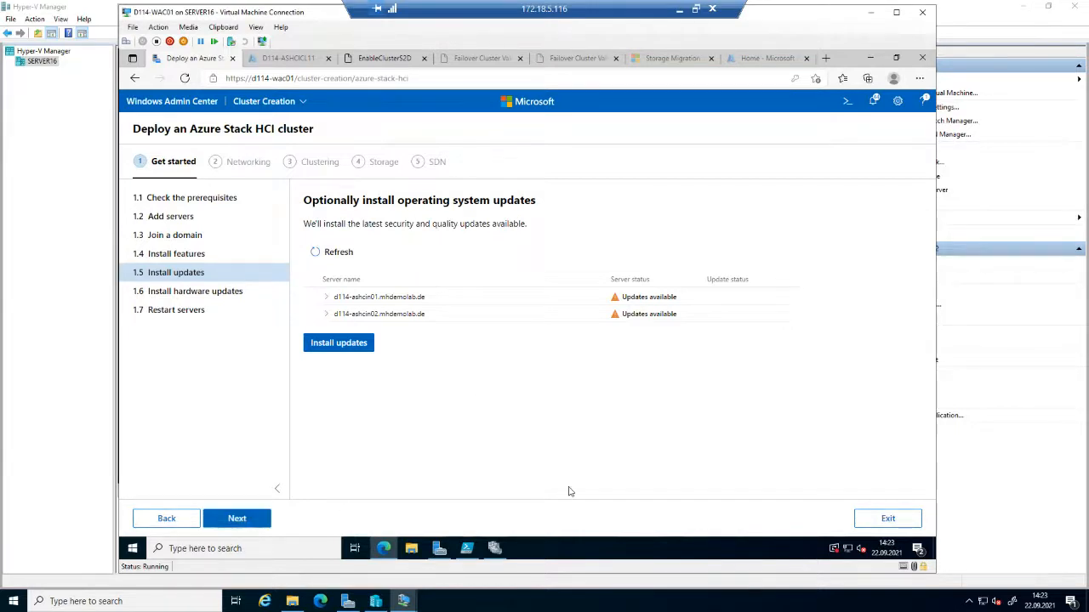
Review the available updates for d114-ashcin01 and d114-ashcin02, and continue to the hardware updates without installing them.
click(325, 297)
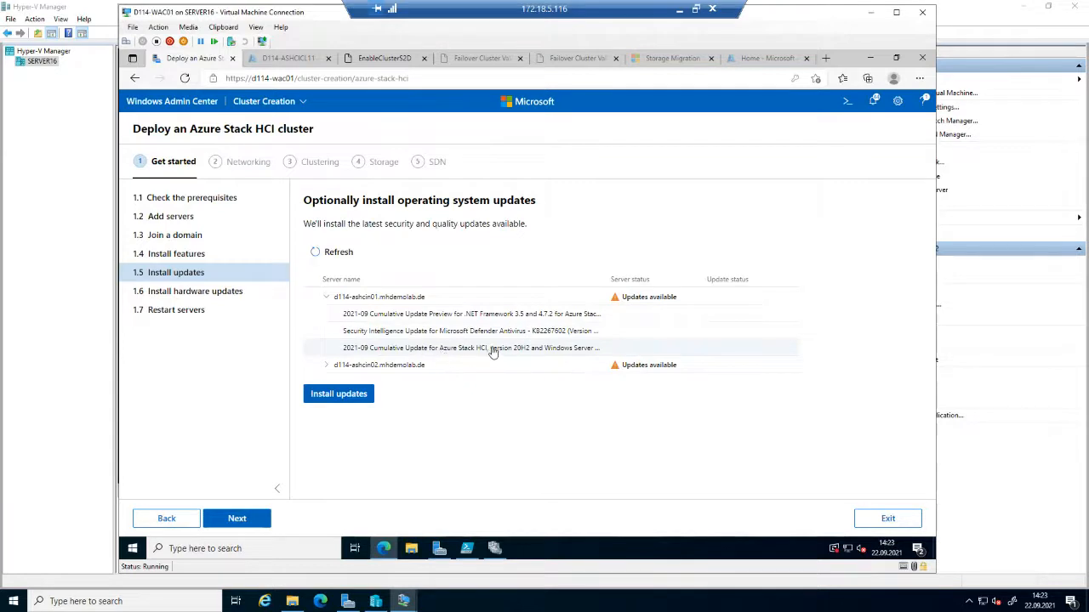
click(325, 367)
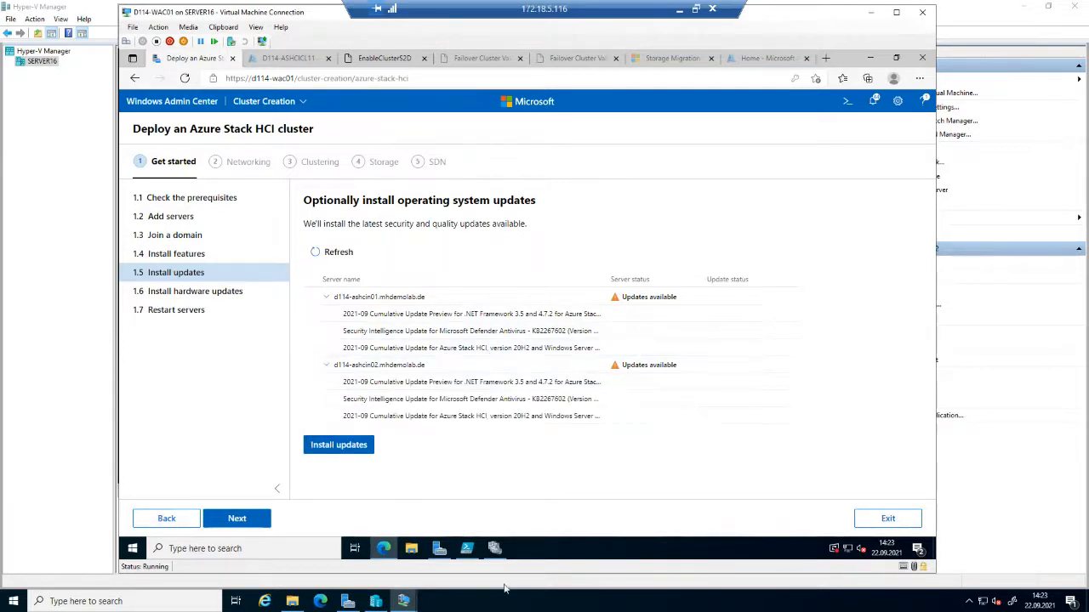
click(533, 605)
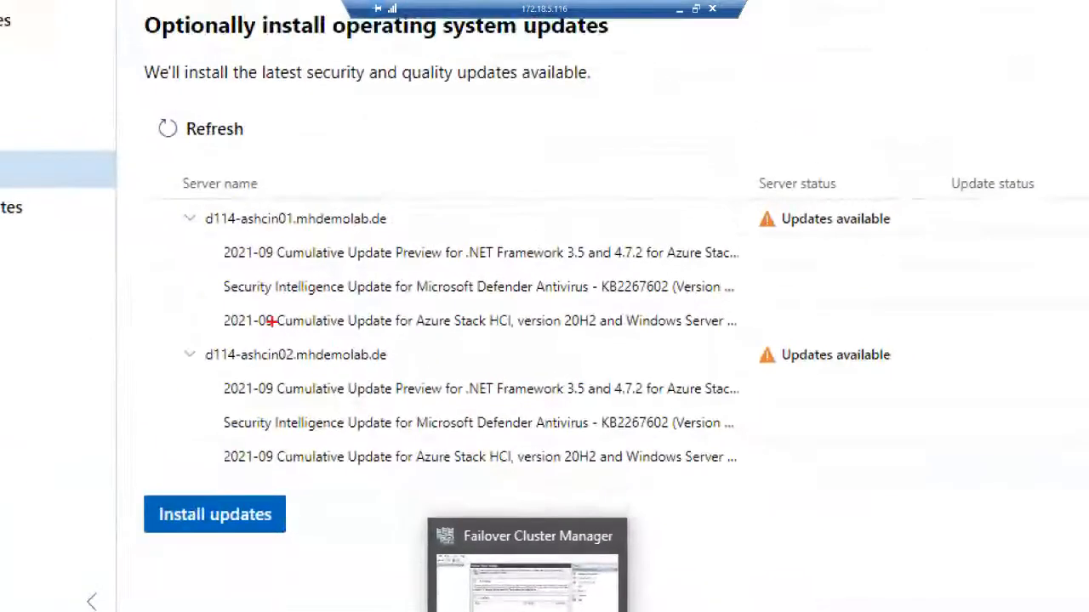
mouse_move(200, 296)
mouse_down()
mouse_move(297, 335)
mouse_move(686, 347)
mouse_move(791, 336)
mouse_up()
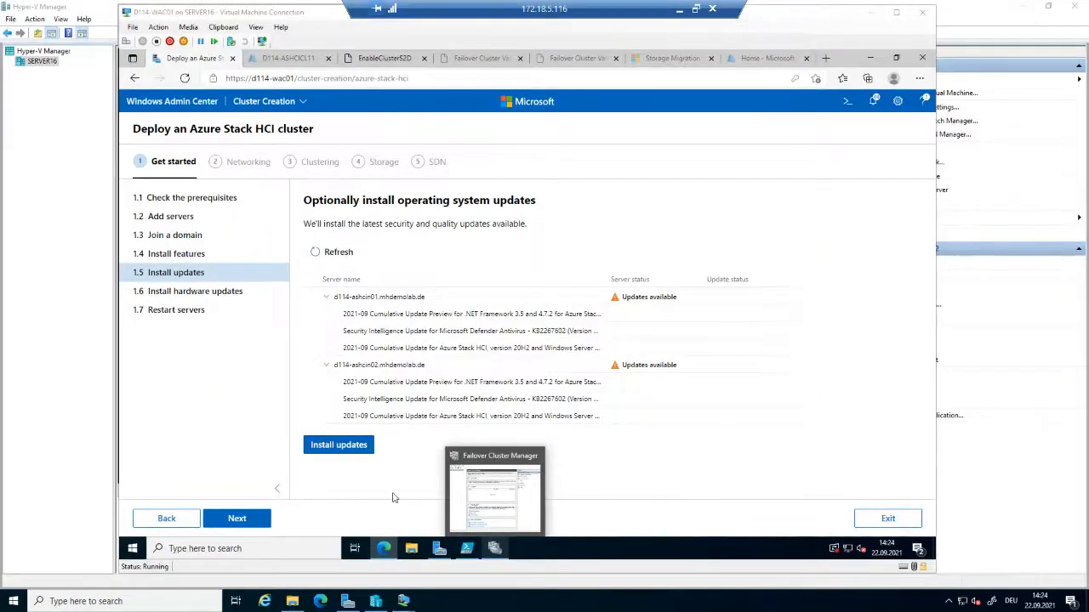
click(245, 519)
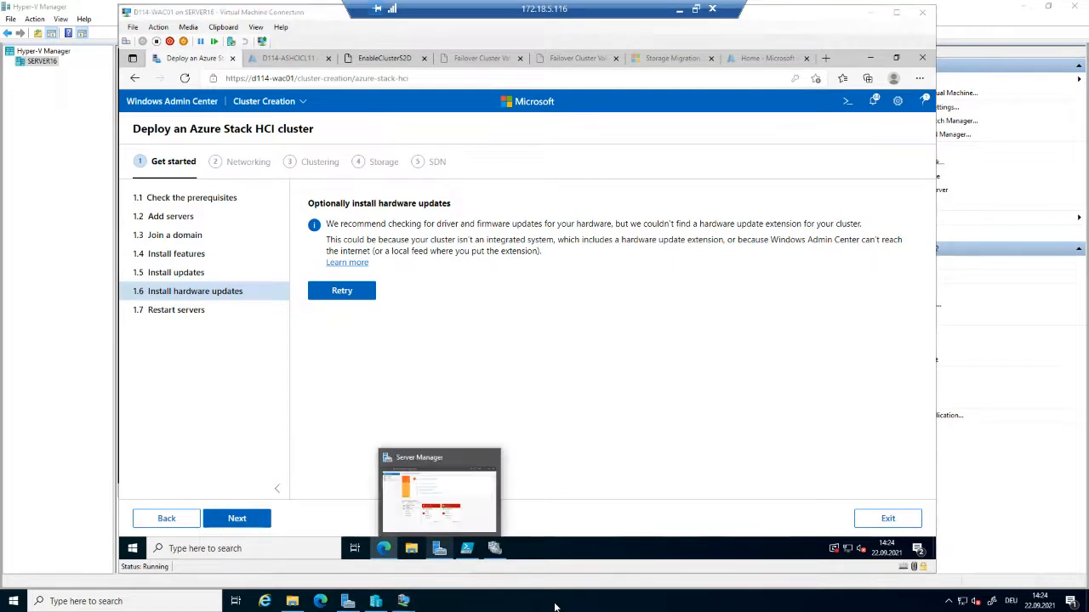
Read the hardware update recommendation and continue to the server restart stage without retrying the check.
click(610, 548)
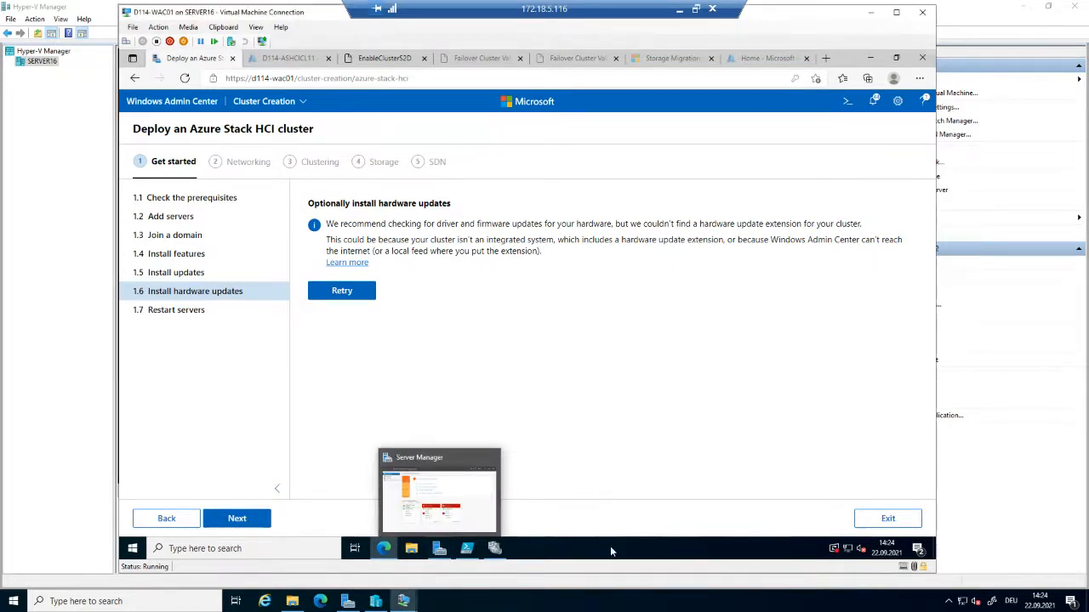
click(615, 605)
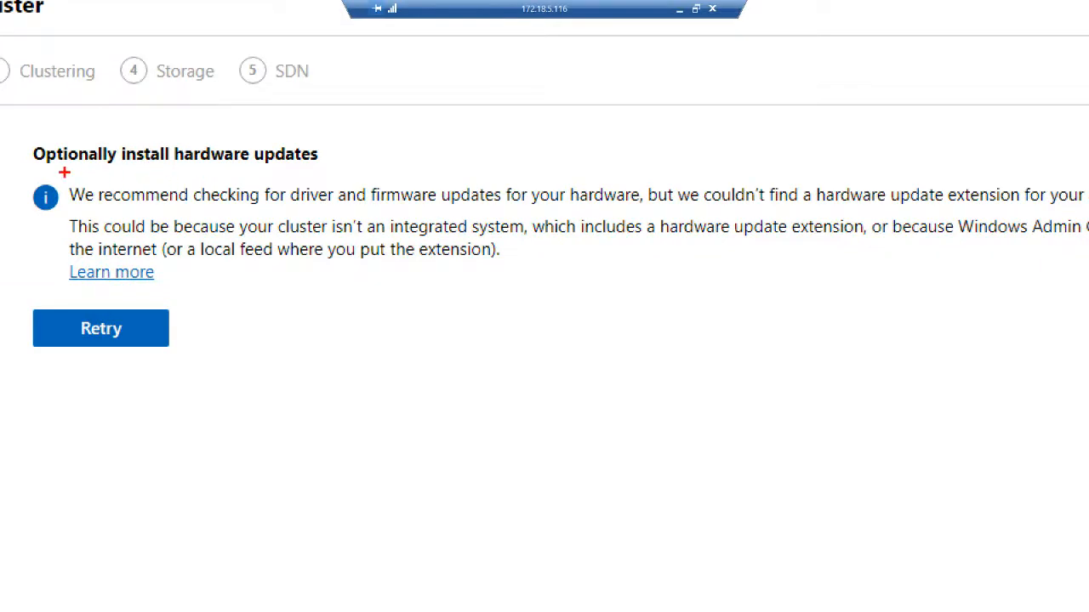
drag(23, 172, 655, 206)
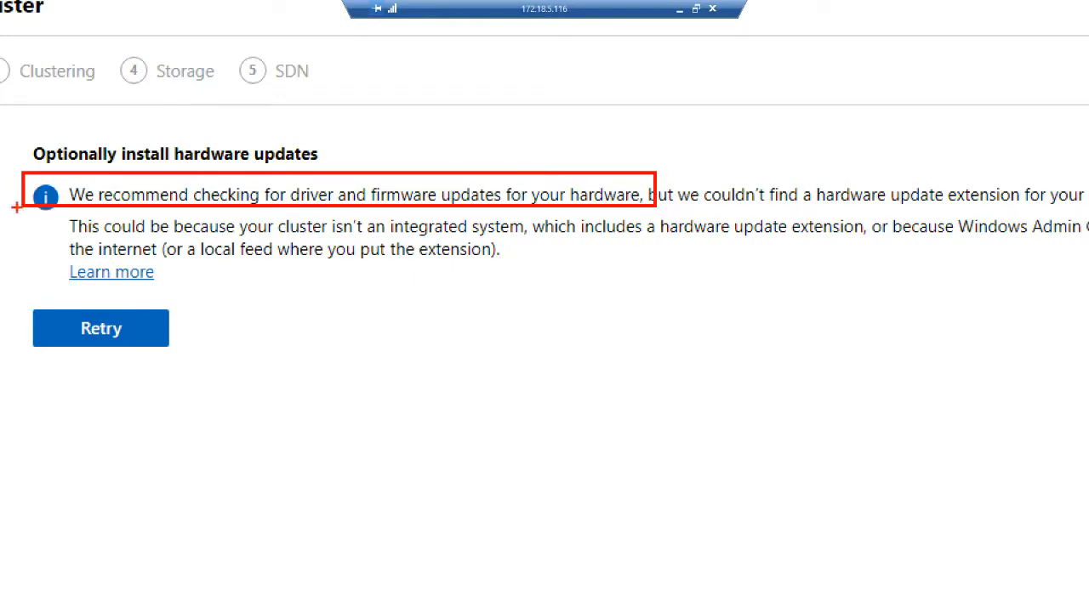
drag(58, 212, 533, 238)
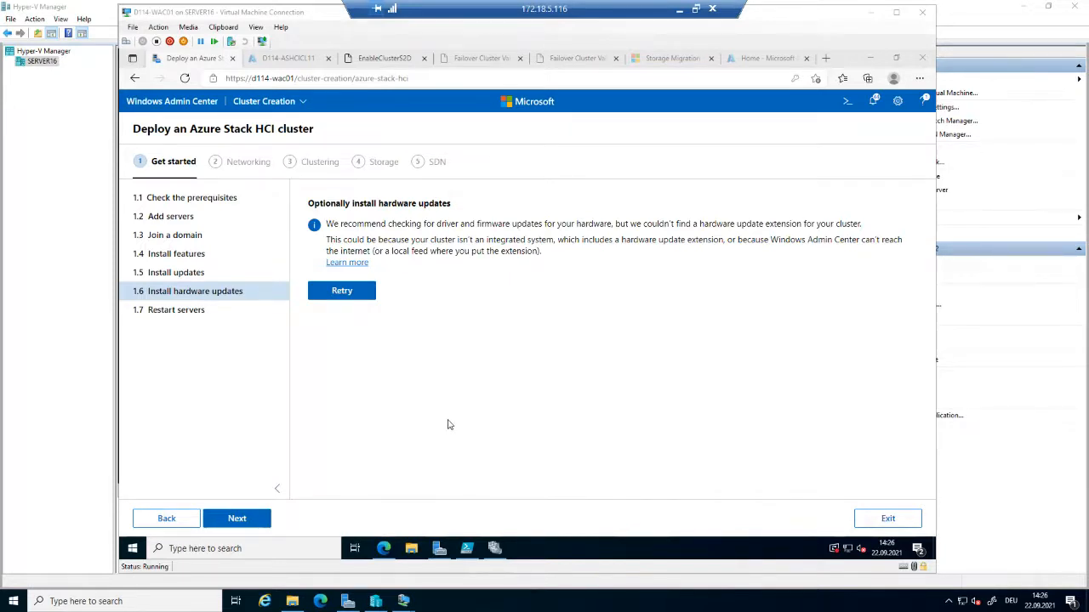
click(238, 519)
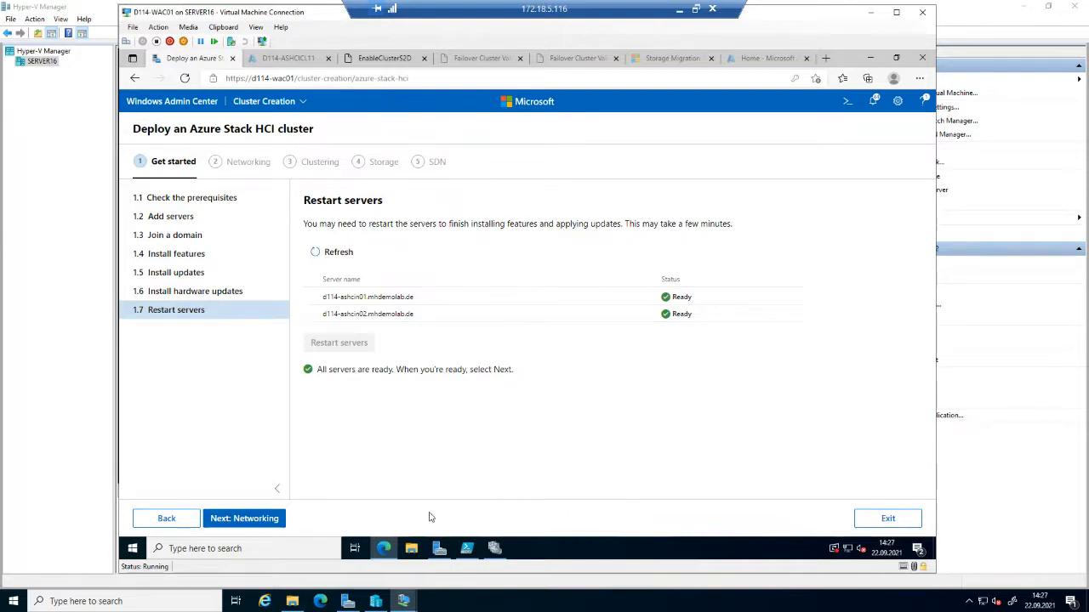
Proceed to the Networking stage, agree to remove the existing virtual switches, and review the networking substeps.
click(250, 514)
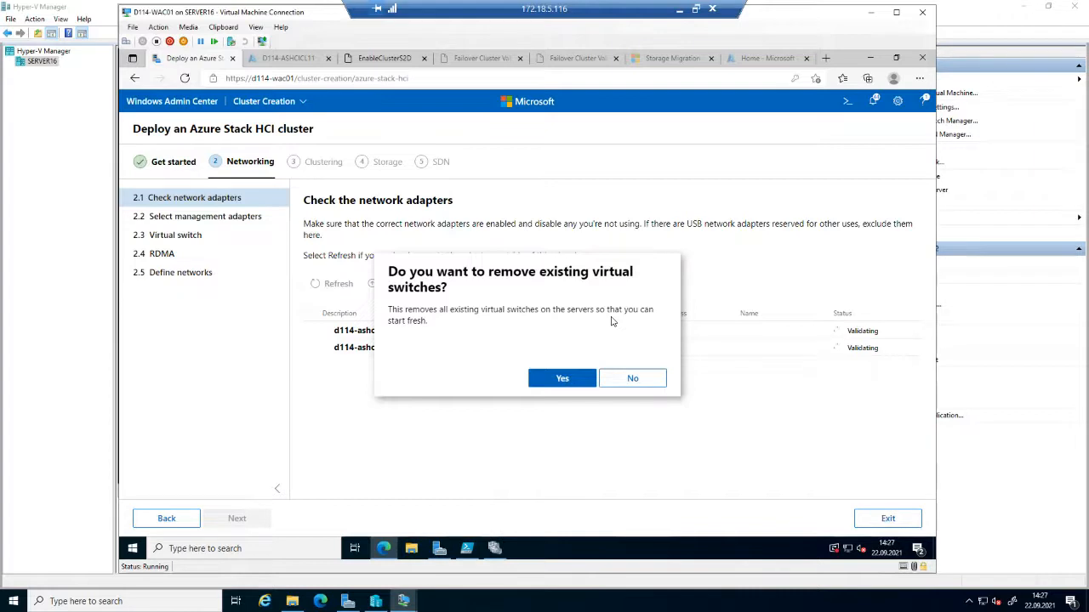
click(577, 379)
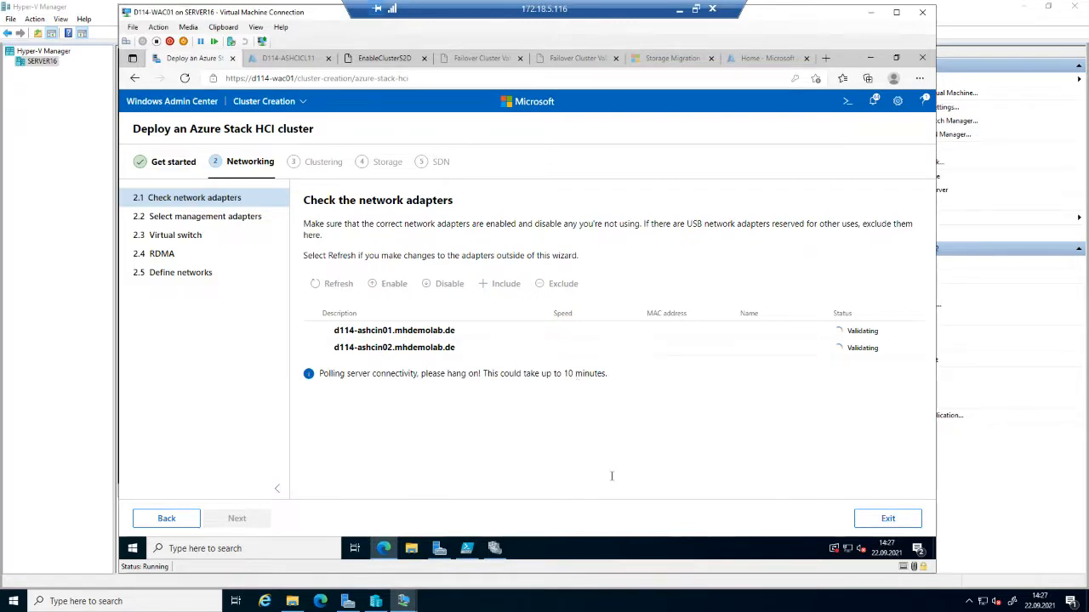
click(666, 609)
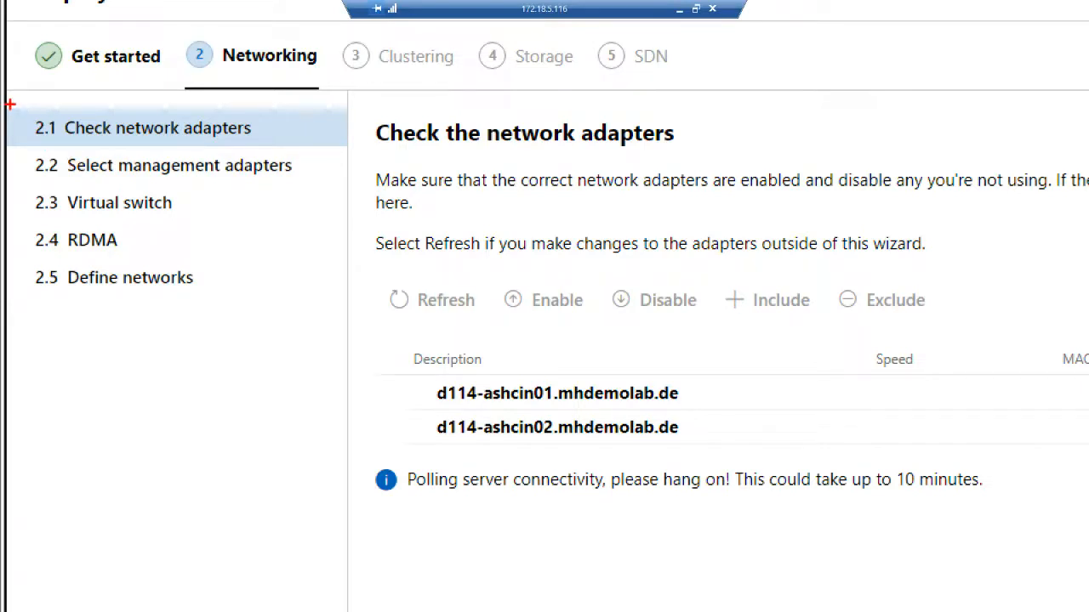
mouse_move(10, 103)
mouse_down()
mouse_move(223, 272)
mouse_move(299, 312)
mouse_move(324, 307)
mouse_up()
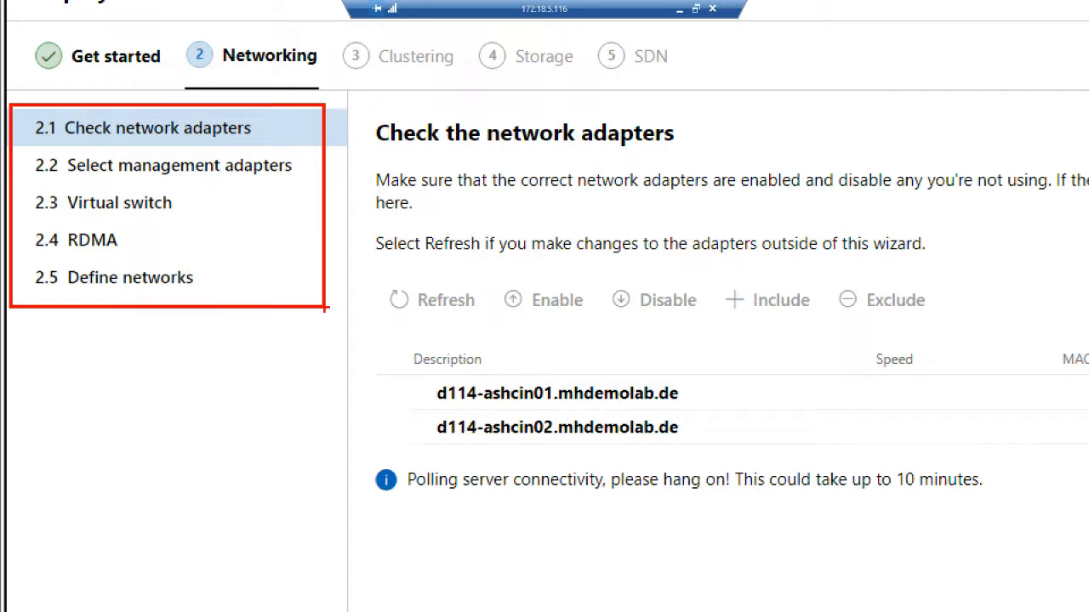
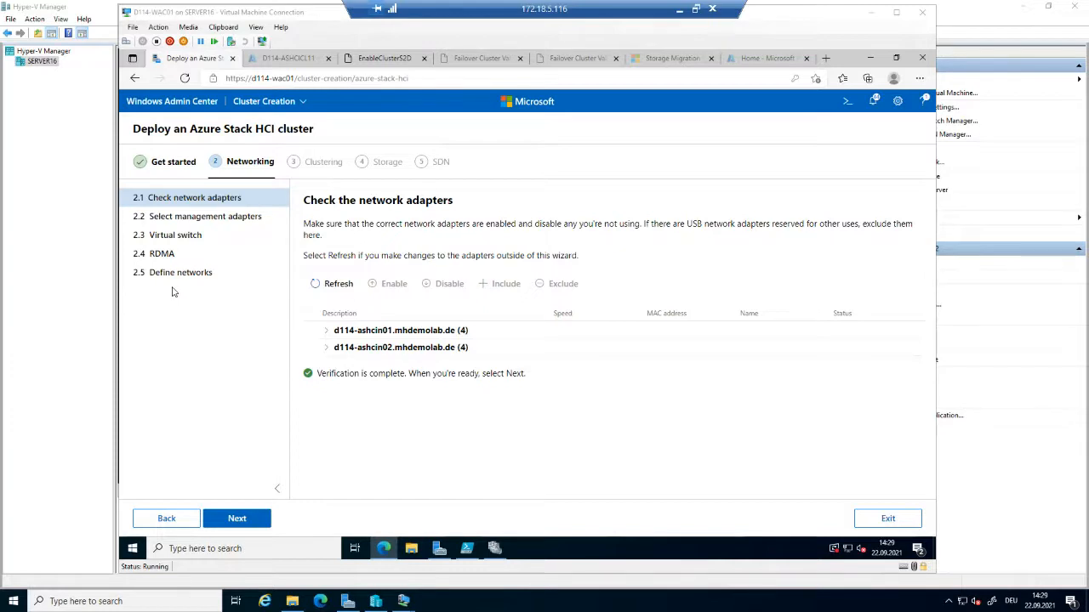
Check the network adapters of d114-ashcin01 by speed, name and status, and continue to the management adapter selection.
click(328, 333)
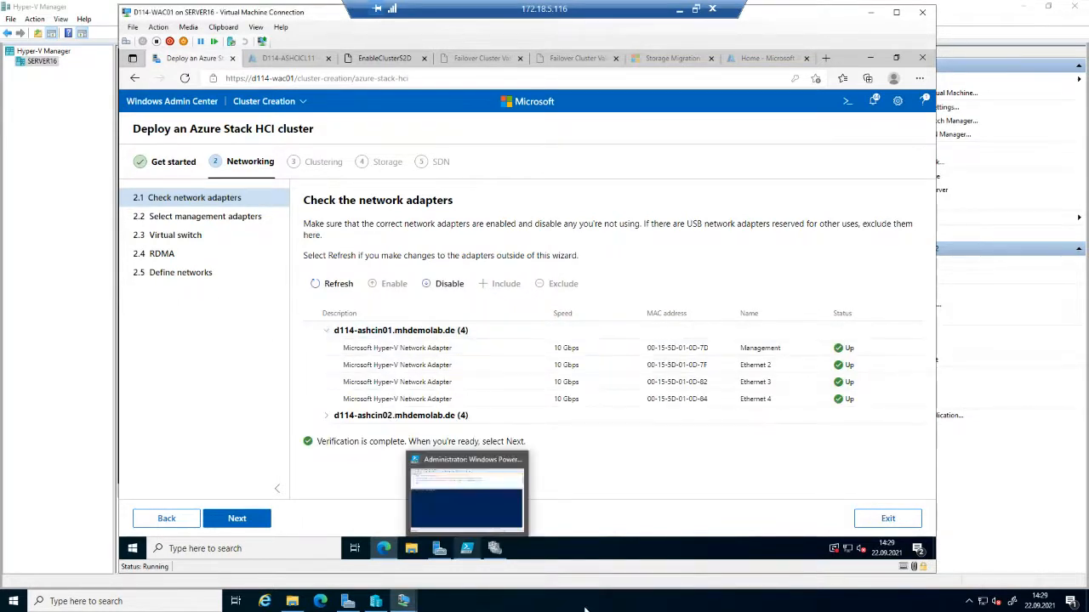
click(625, 545)
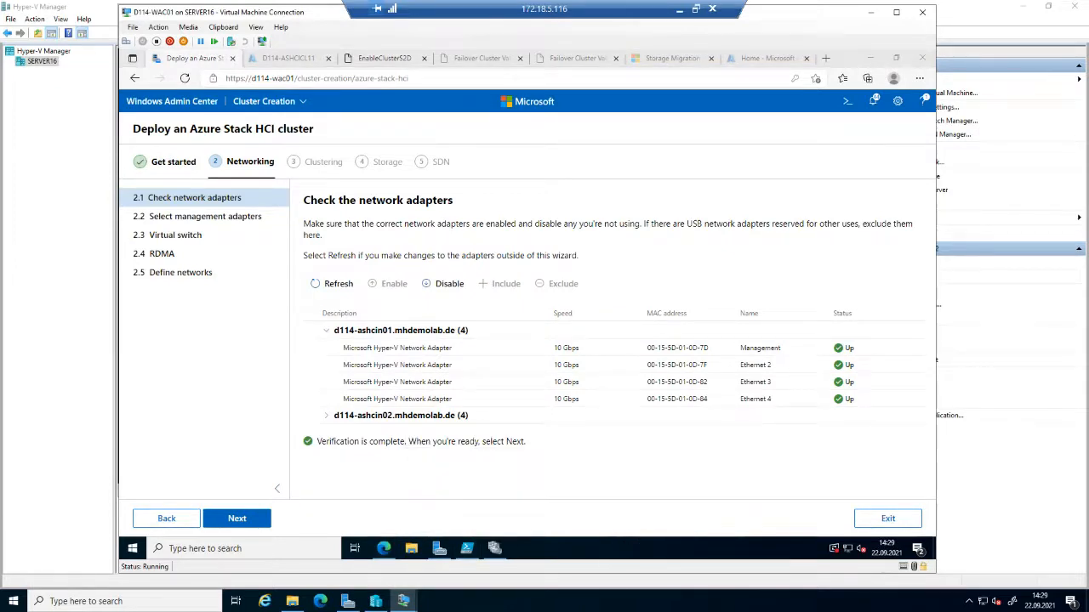
click(620, 605)
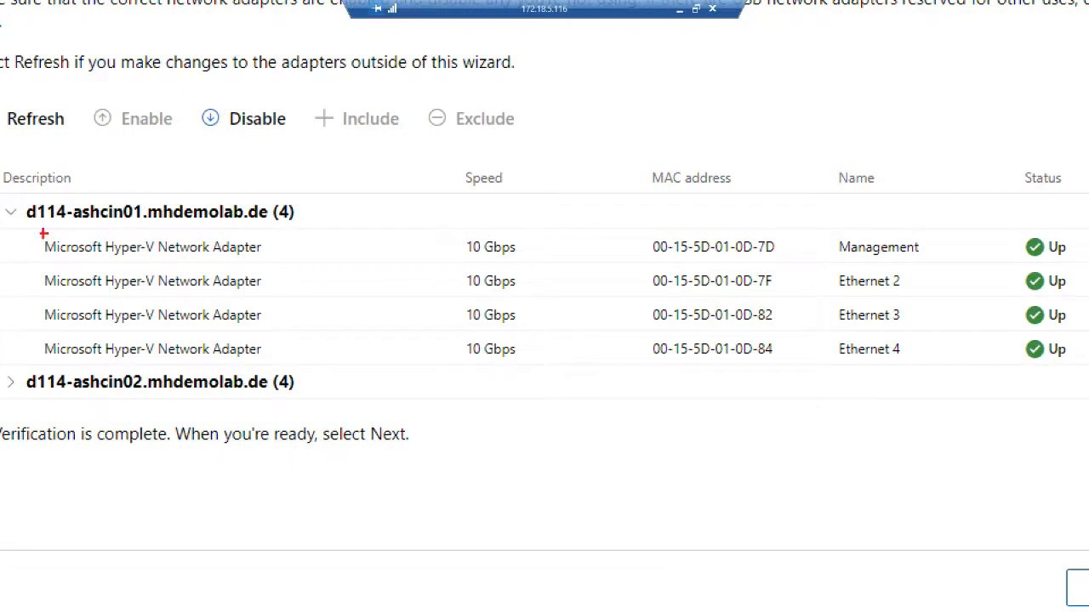
drag(38, 235, 401, 263)
drag(442, 237, 435, 234)
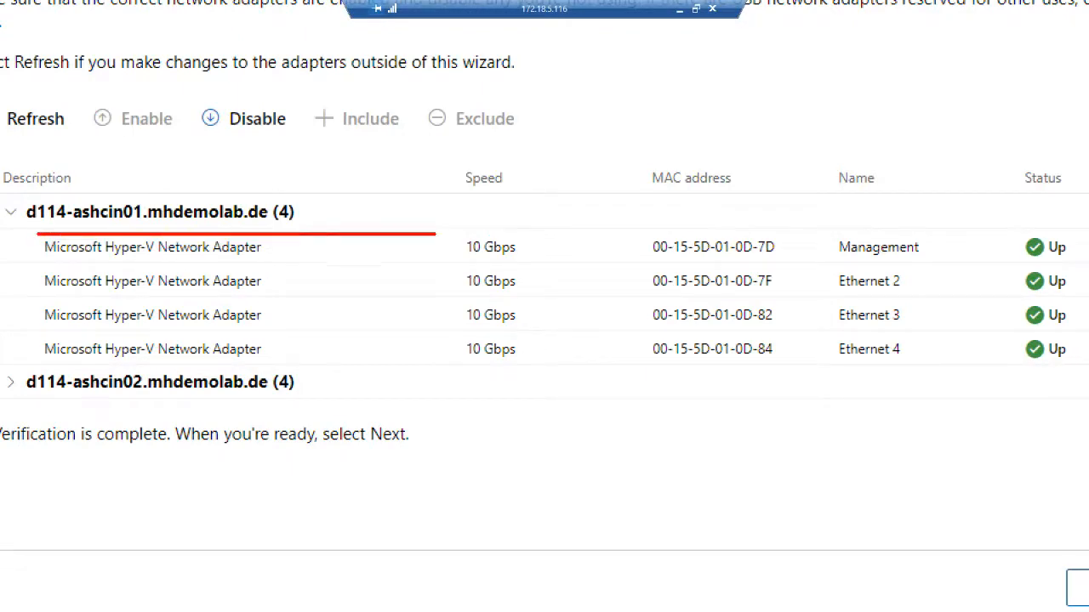
mouse_move(40, 227)
mouse_down()
mouse_move(126, 250)
mouse_move(910, 250)
mouse_move(983, 265)
mouse_up()
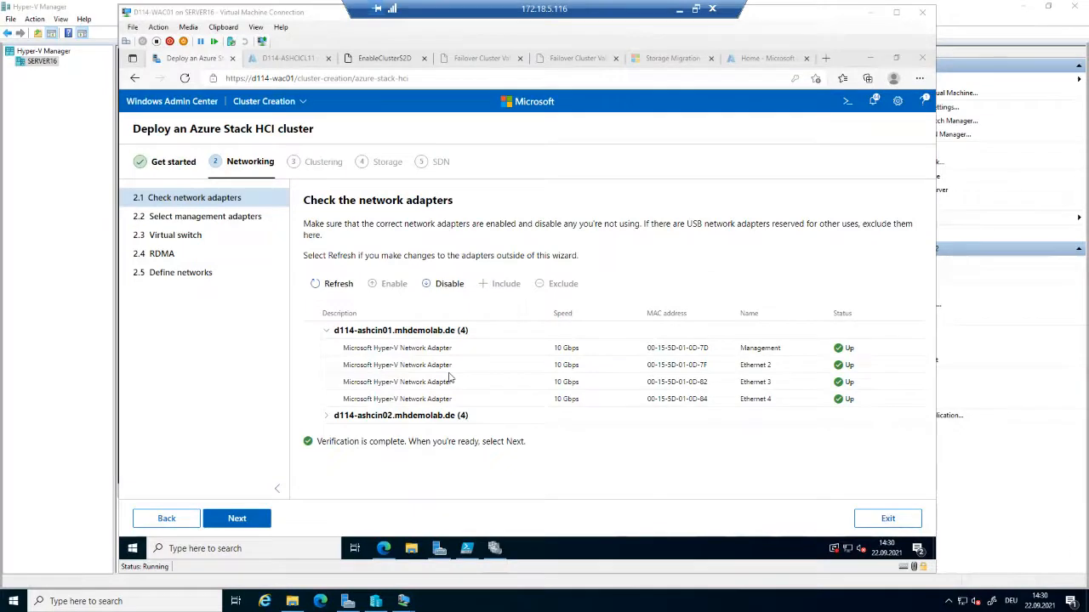
click(244, 520)
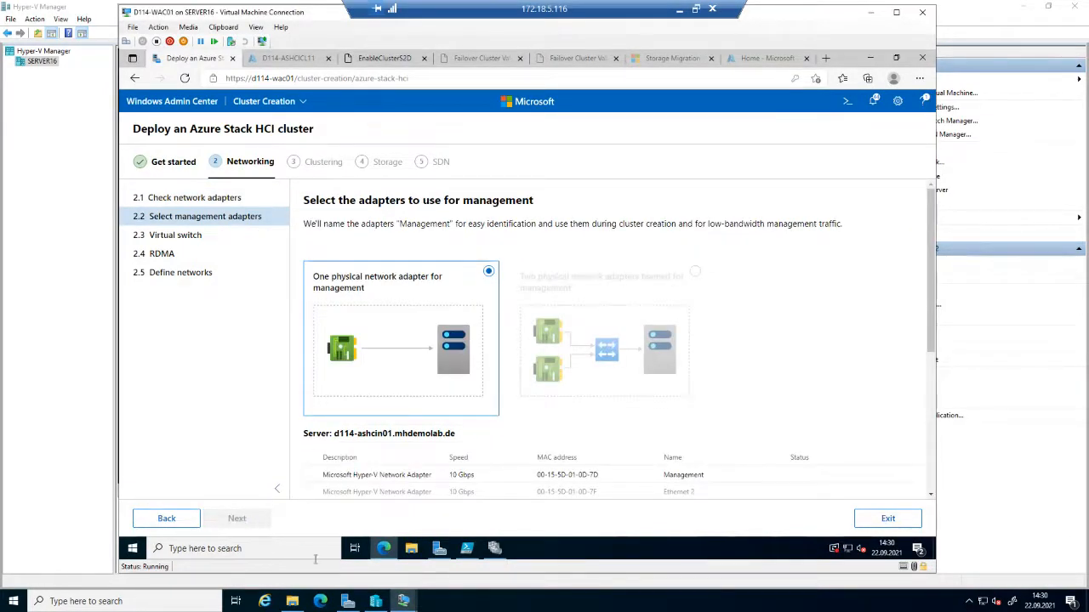
Keep one physical network adapter for management and select the Management adapter on both d114-ashcin01 and d114-ashcin02.
click(573, 605)
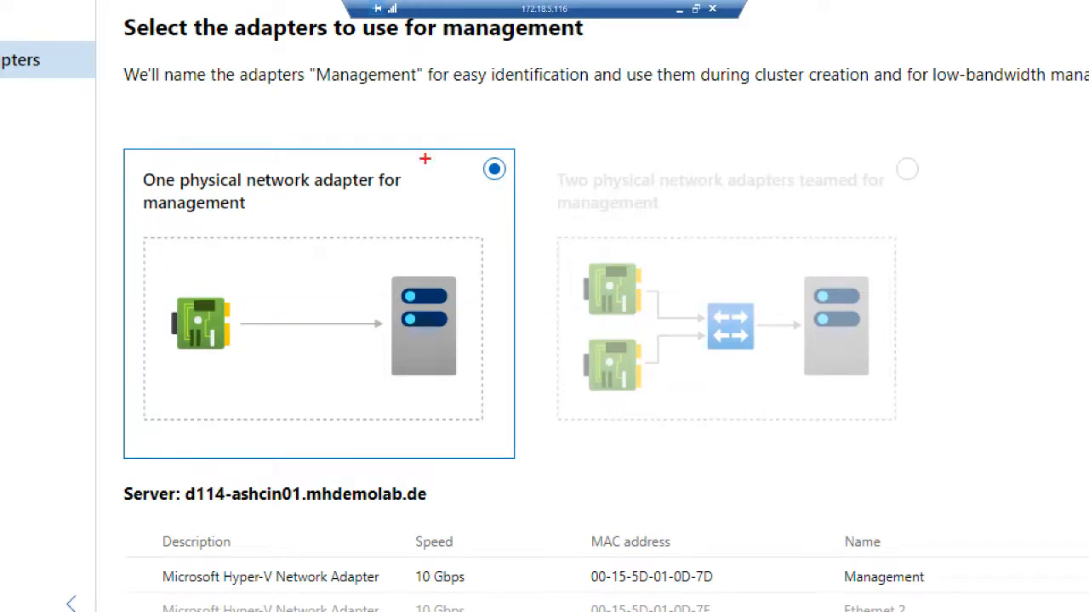
mouse_move(540, 147)
mouse_down()
mouse_move(636, 310)
mouse_move(857, 429)
mouse_move(979, 472)
mouse_up()
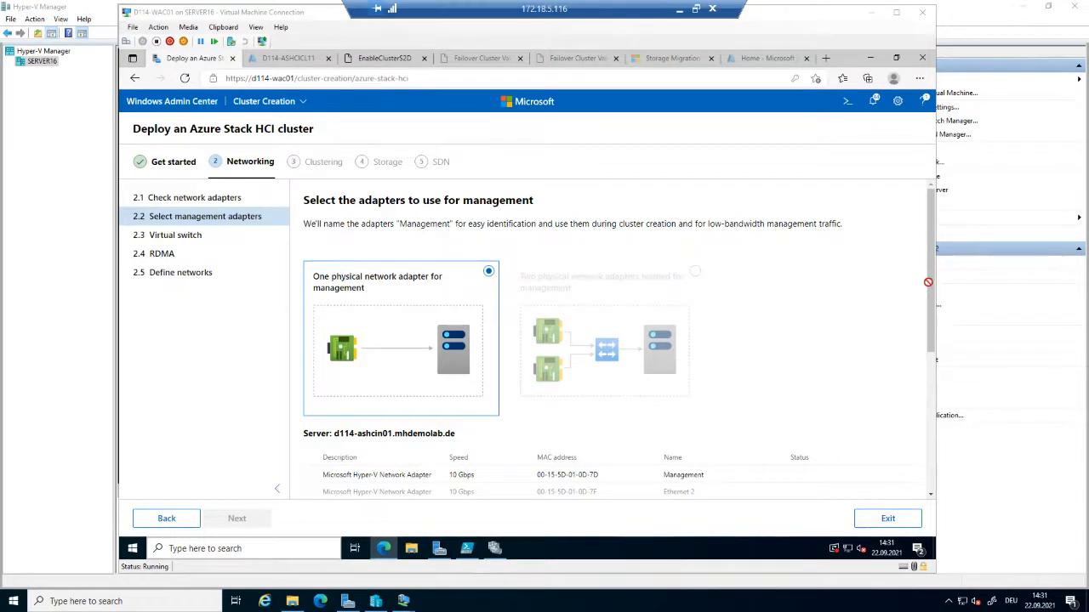
click(930, 285)
drag(931, 285, 936, 404)
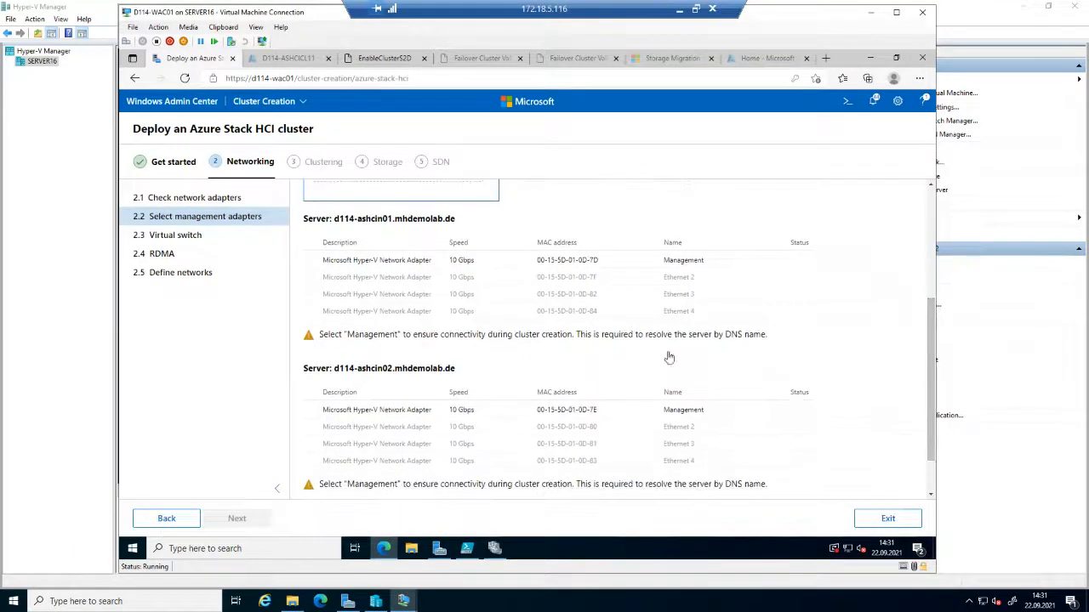
click(308, 262)
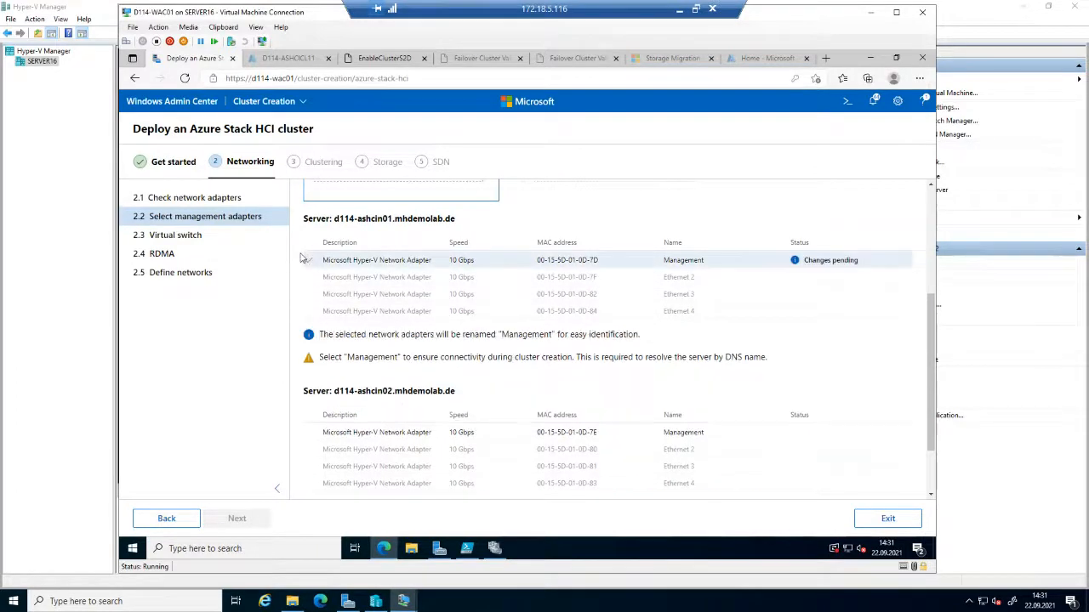
click(309, 433)
scroll(506, 371, up, 3)
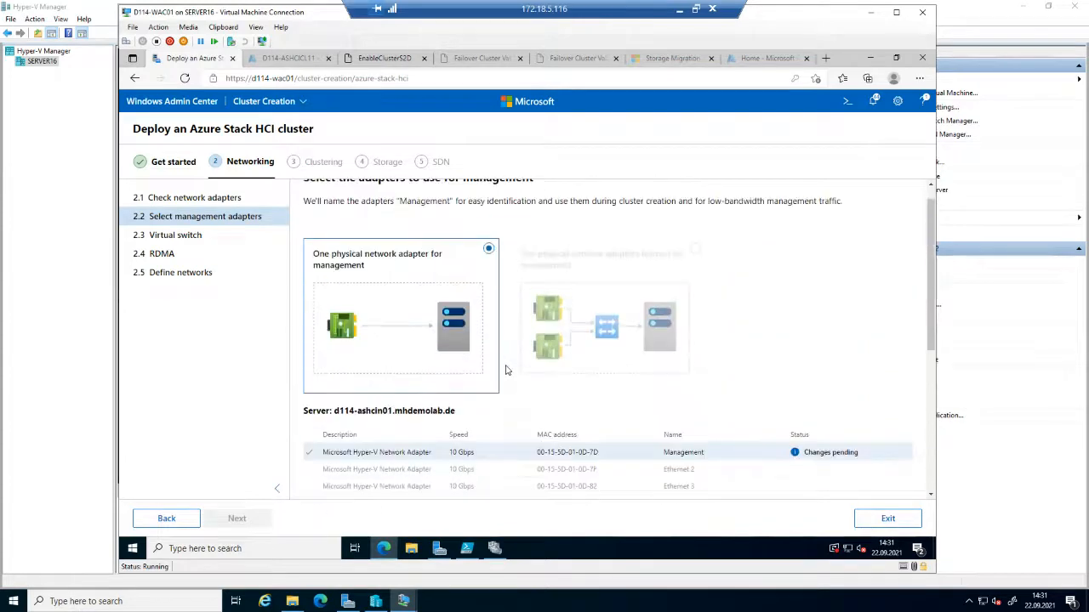
scroll(691, 301, down, 2)
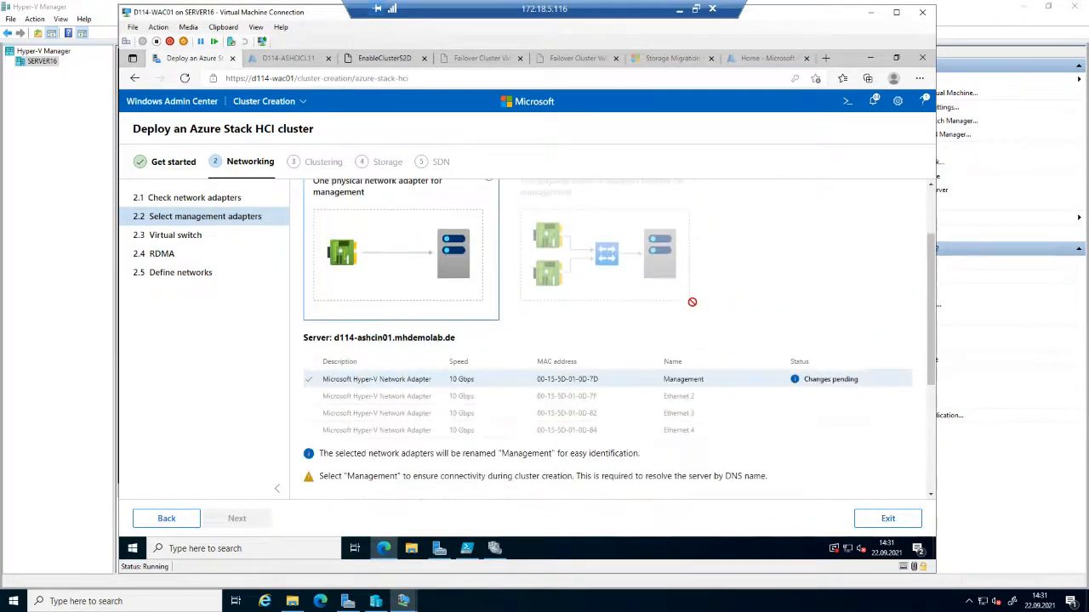
Clear and reselect the Management adapter on d114-ashcin01.
click(309, 336)
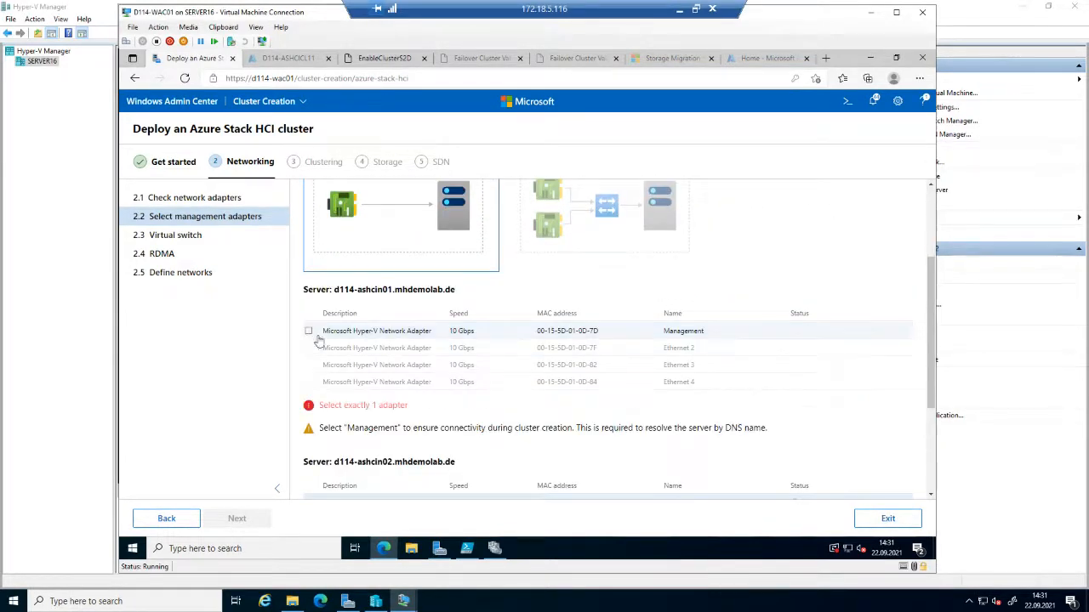
mouse_move(495, 544)
click(310, 335)
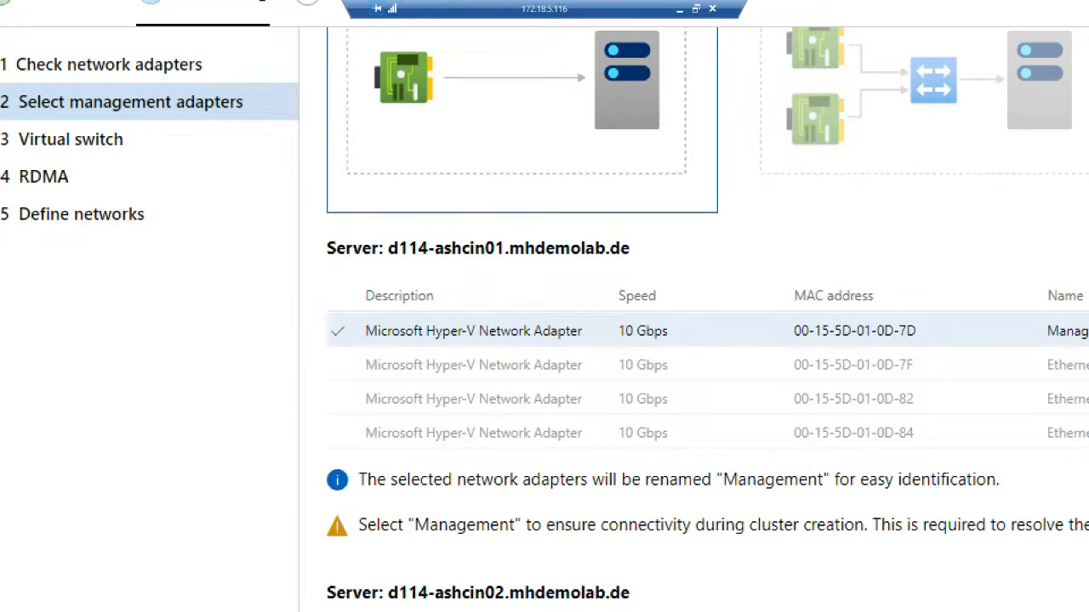
drag(304, 303, 374, 358)
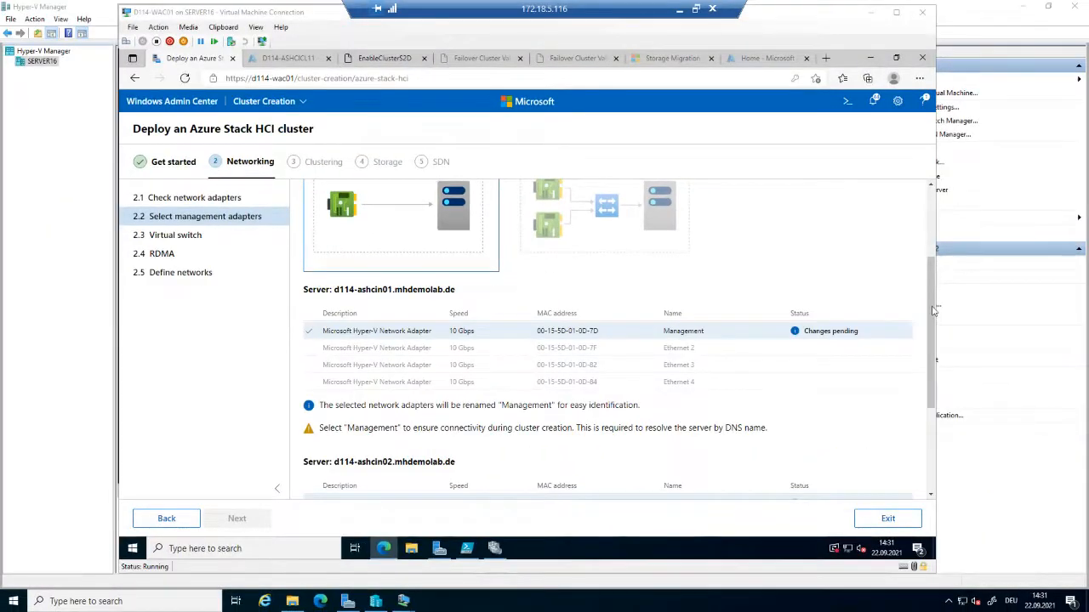
Apply and test the management adapter selection for both servers, and continue to the virtual switch stage.
drag(934, 338, 930, 457)
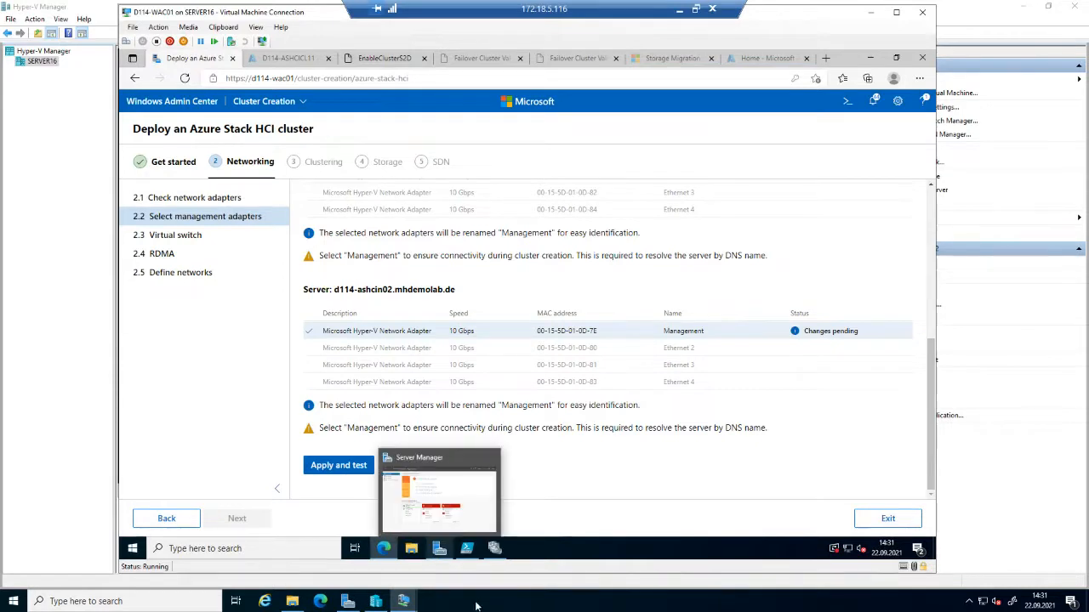
click(346, 469)
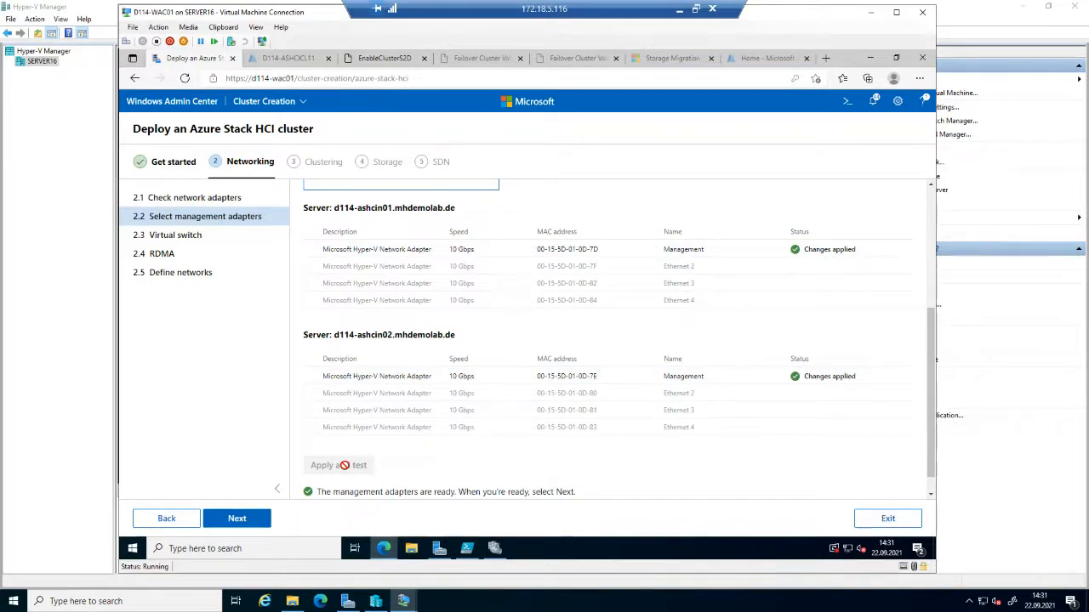
click(702, 607)
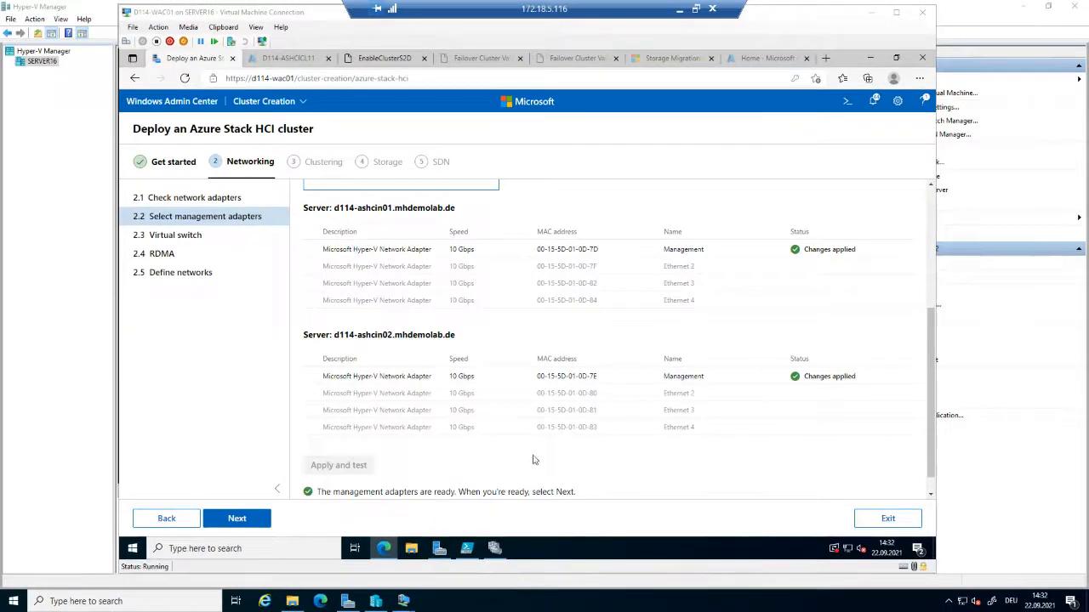
click(252, 522)
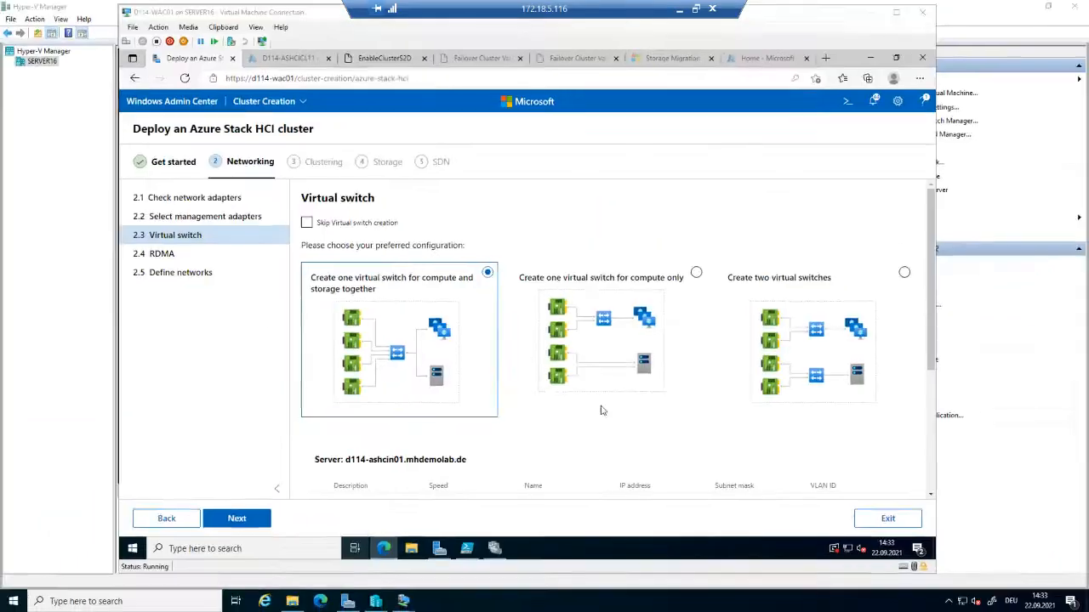
Preview the combined compute and storage virtual switch configuration and return to the one for compute only.
click(697, 274)
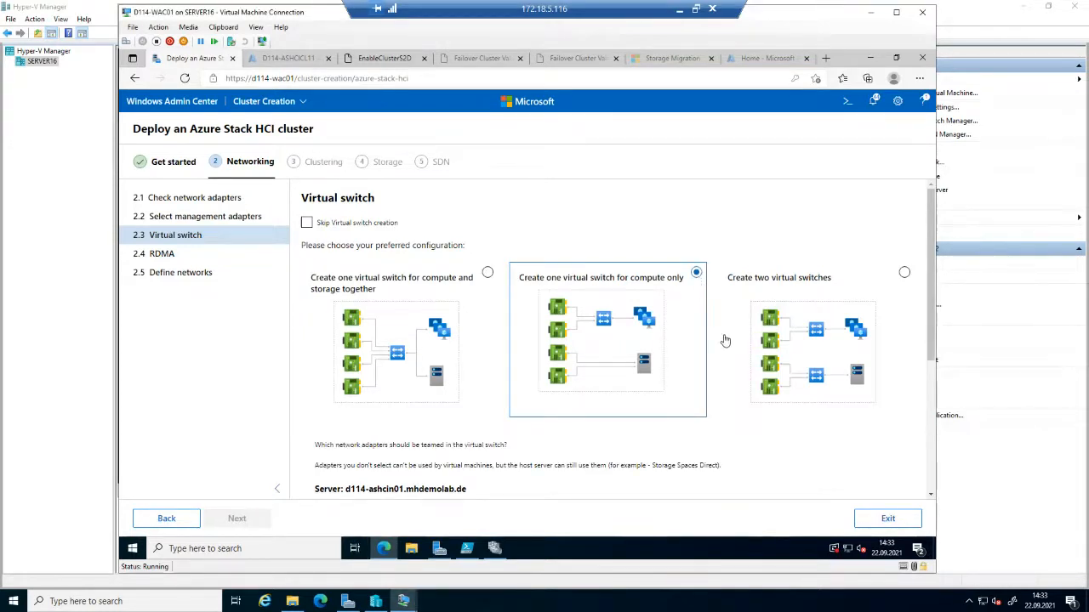
scroll(724, 340, down, 2)
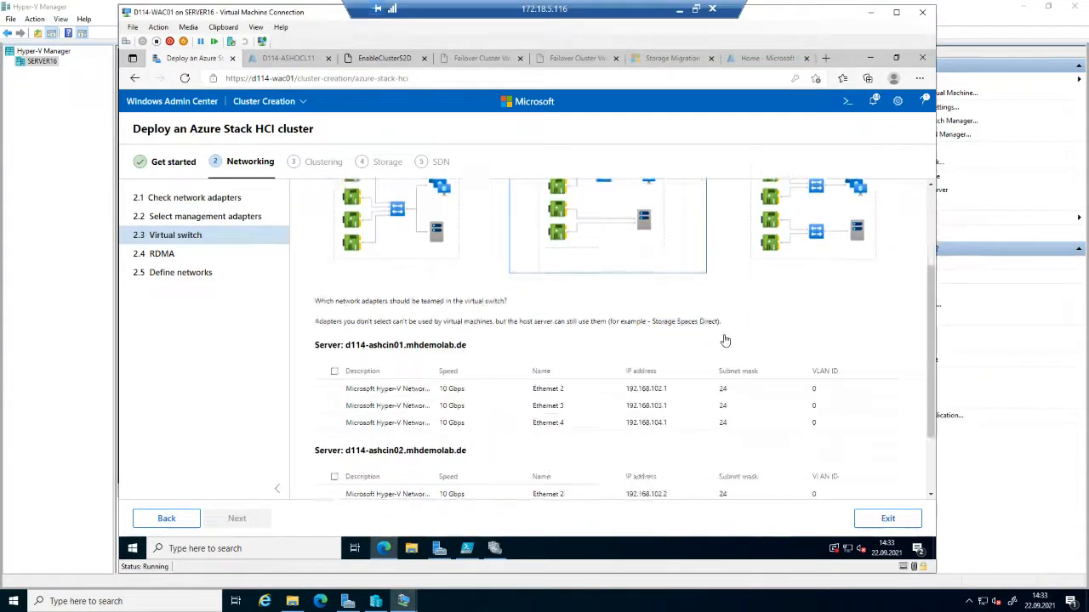
click(489, 184)
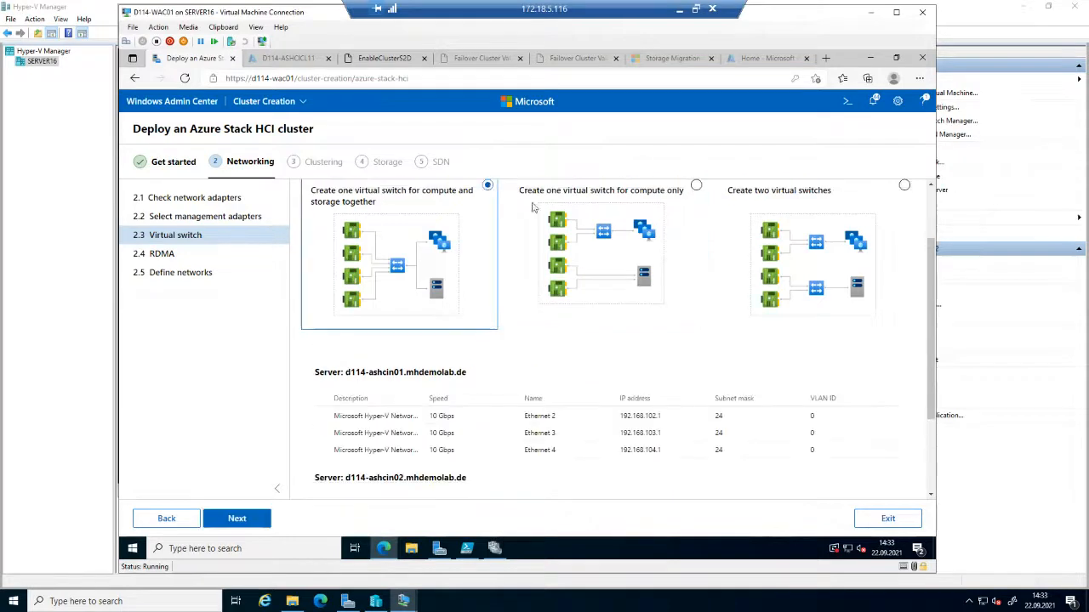
click(696, 185)
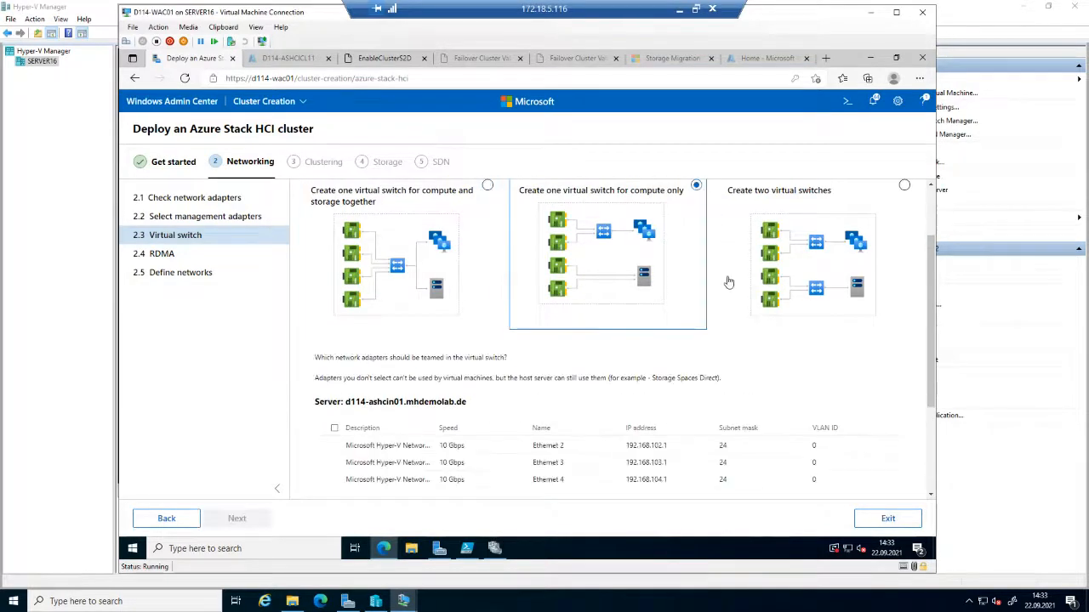
scroll(729, 280, up, 1)
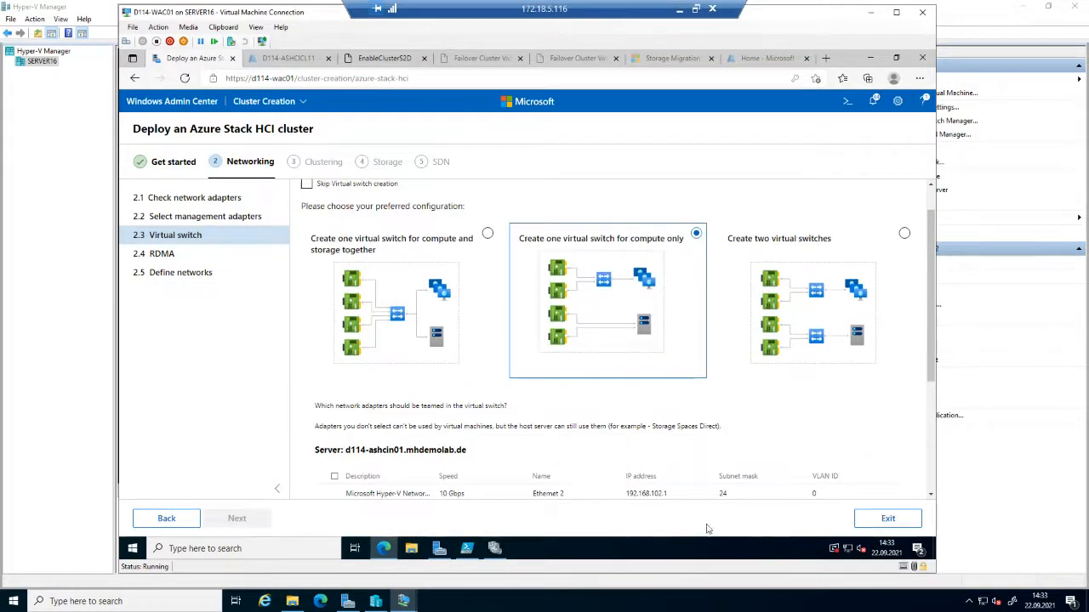
Compare how the three virtual switch configurations divide the network adapters between compute and storage.
click(698, 603)
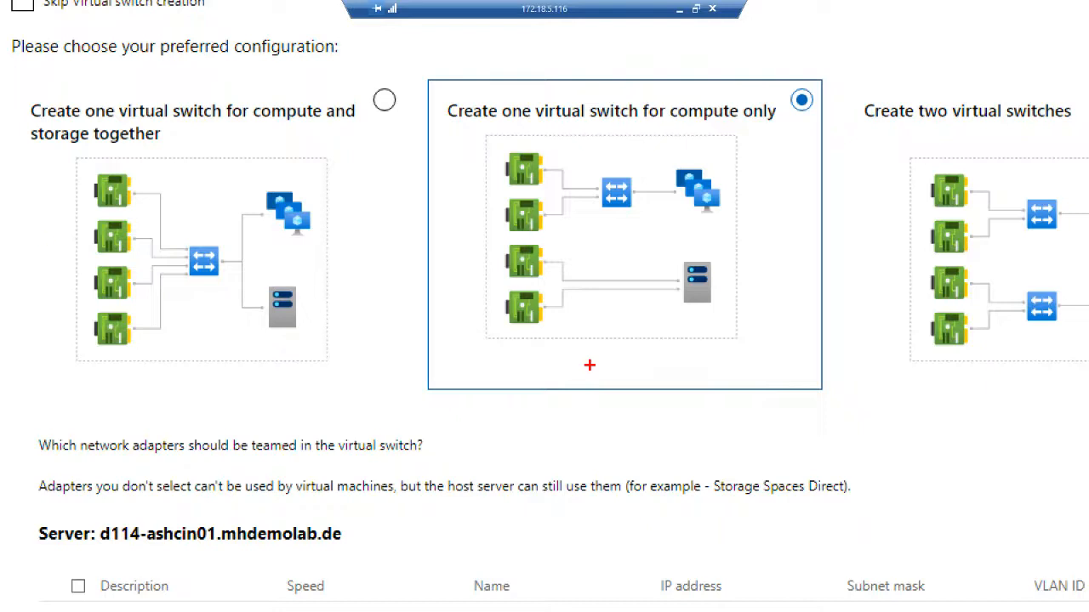
mouse_move(149, 162)
mouse_down()
mouse_move(111, 157)
mouse_move(62, 176)
mouse_move(31, 268)
mouse_move(32, 352)
mouse_move(74, 380)
mouse_move(165, 366)
mouse_move(191, 291)
mouse_move(187, 174)
mouse_move(119, 153)
mouse_move(89, 160)
mouse_up()
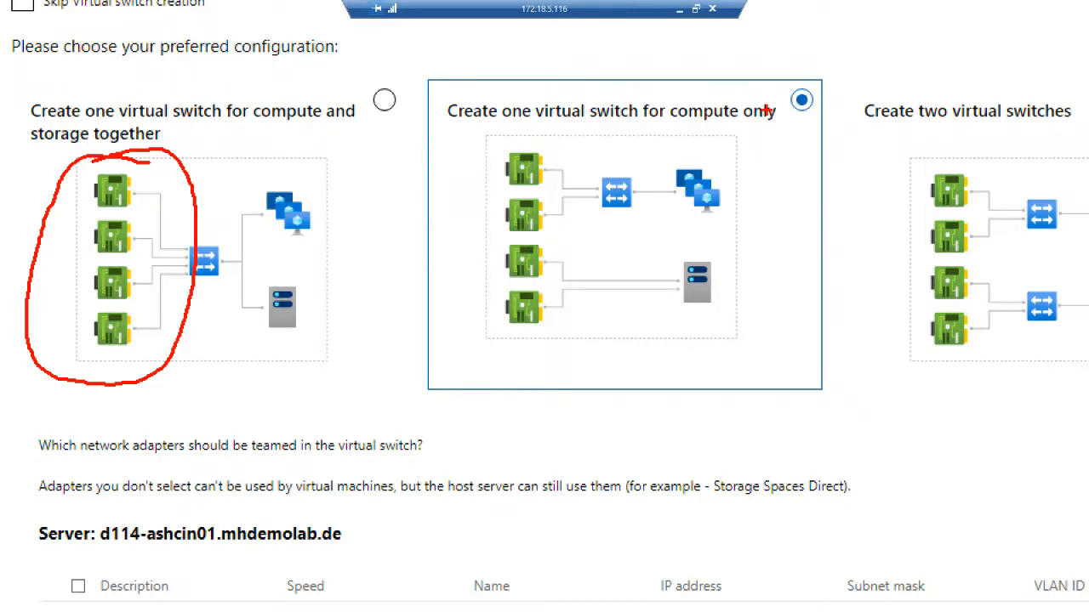
mouse_move(819, 84)
mouse_down()
mouse_move(784, 71)
mouse_move(778, 109)
mouse_move(818, 112)
mouse_move(798, 68)
mouse_up()
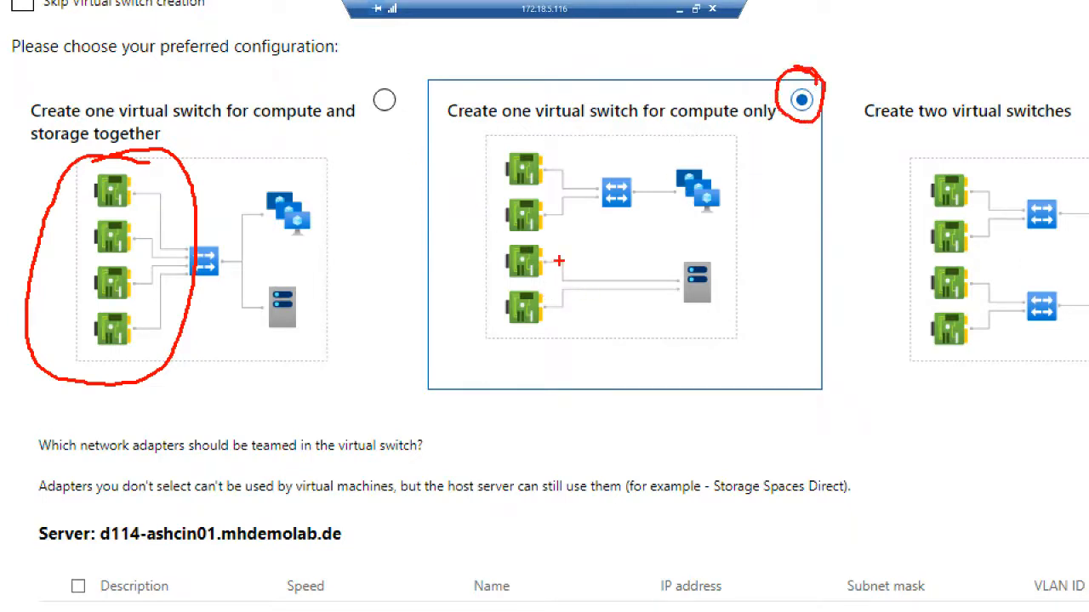
mouse_move(553, 242)
mouse_down()
mouse_move(527, 239)
mouse_move(493, 257)
mouse_move(484, 303)
mouse_move(536, 344)
mouse_move(726, 332)
mouse_move(765, 262)
mouse_move(679, 234)
mouse_move(545, 238)
mouse_up()
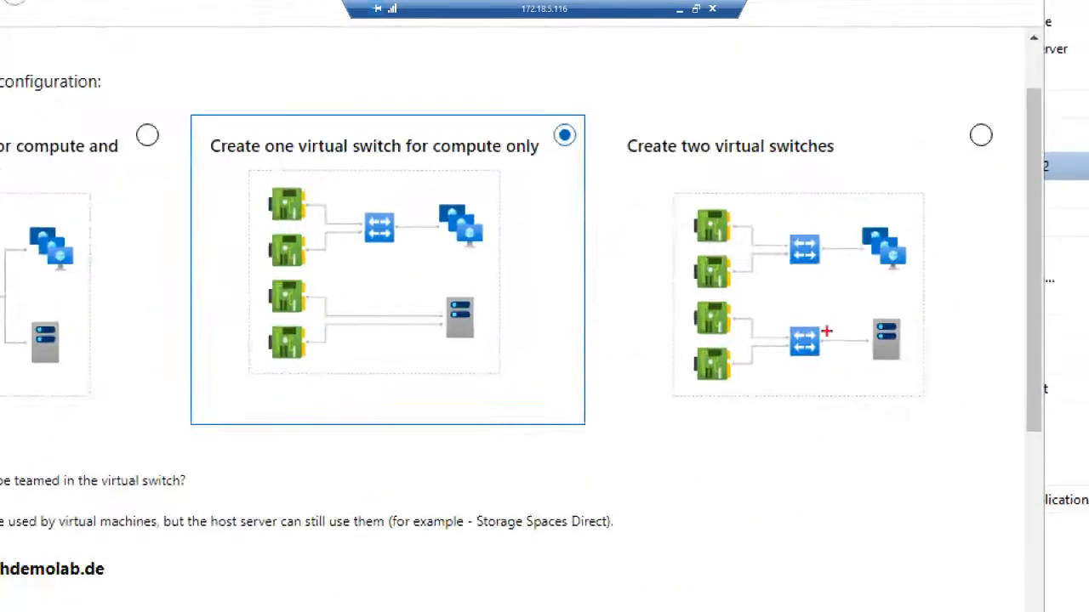
mouse_move(736, 293)
mouse_down()
mouse_move(638, 327)
mouse_move(660, 390)
mouse_move(791, 407)
mouse_move(939, 387)
mouse_move(898, 297)
mouse_move(707, 299)
mouse_up()
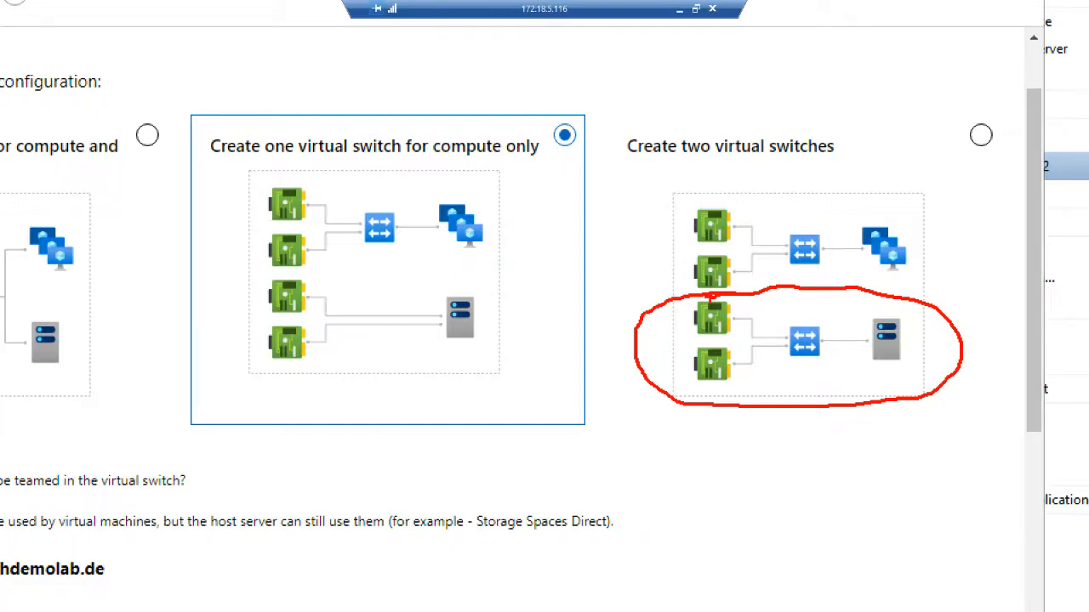
mouse_move(802, 373)
mouse_down()
mouse_move(802, 405)
mouse_move(802, 371)
mouse_move(819, 383)
mouse_up()
click(793, 380)
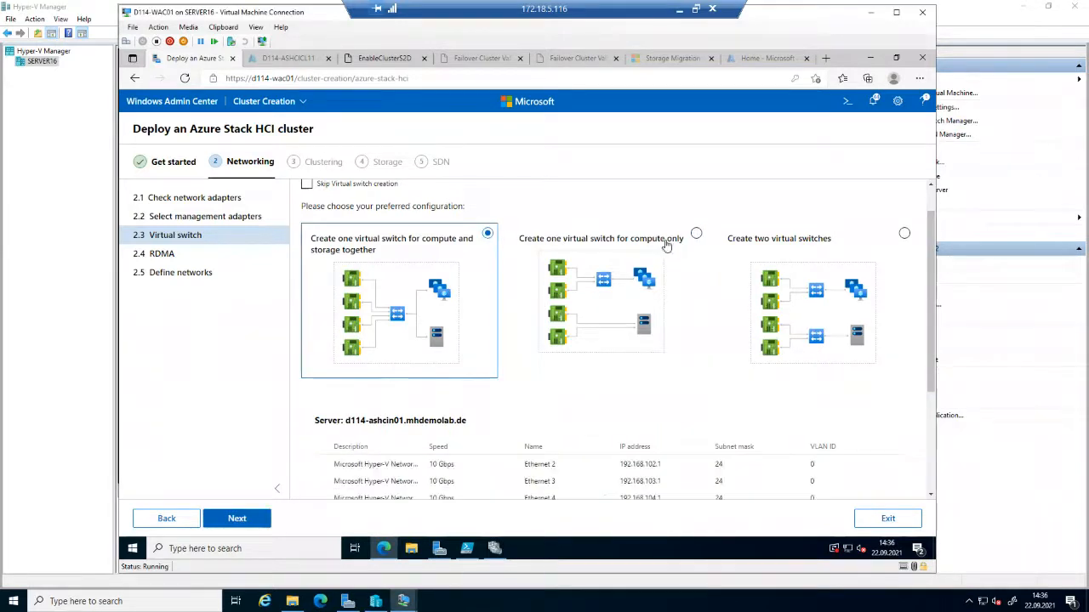
Choose one virtual switch for compute only and assign Ethernet 2 to it on both d114-ashcin01 and d114-ashcin02.
click(696, 233)
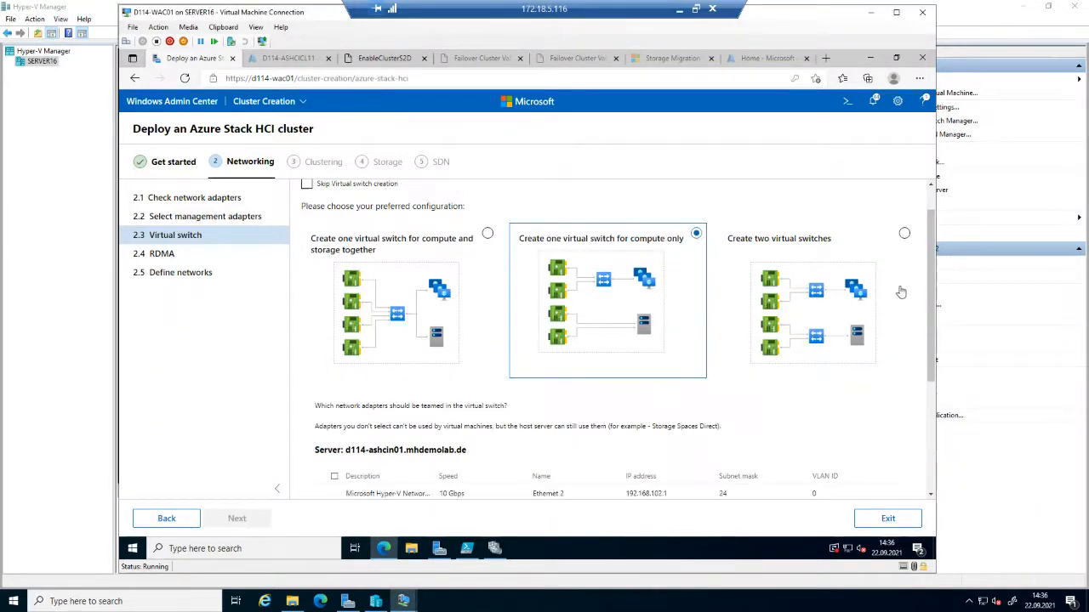
drag(931, 285, 942, 348)
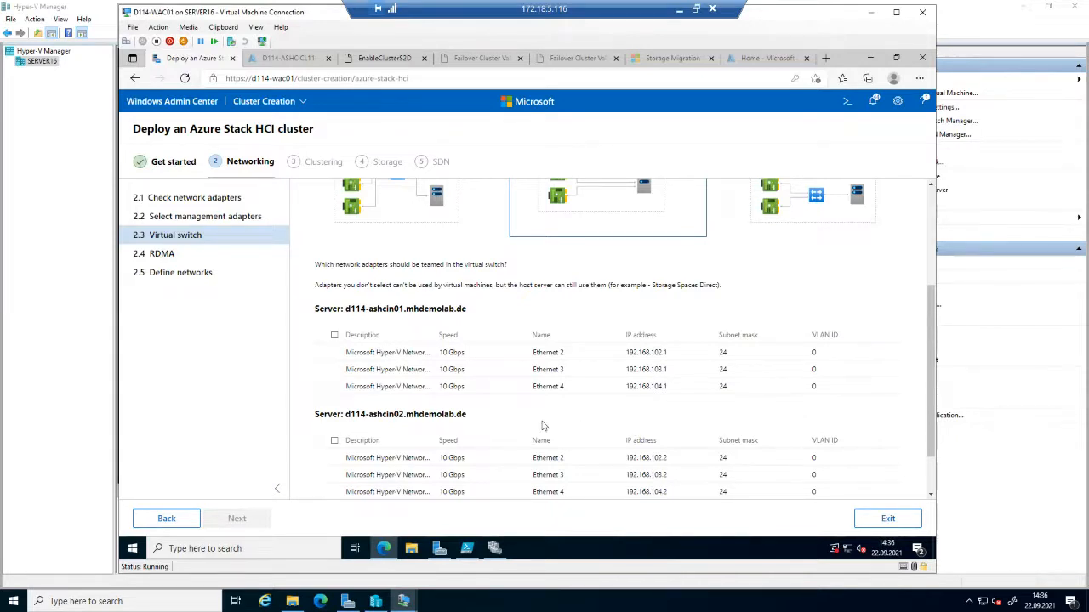
click(334, 353)
click(334, 458)
drag(930, 376, 950, 283)
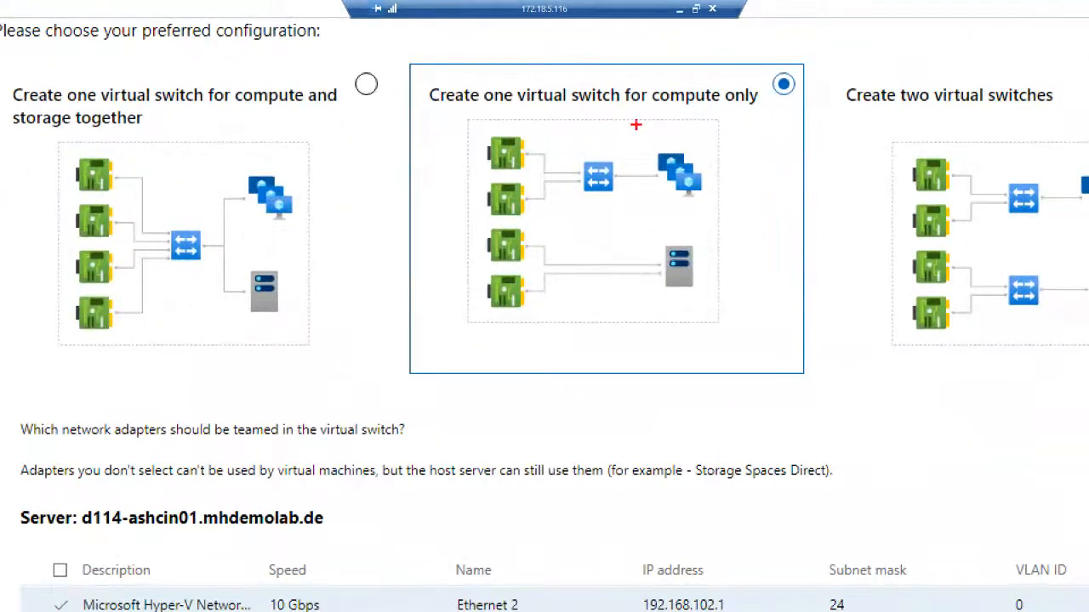
mouse_move(626, 133)
mouse_down()
mouse_move(575, 121)
mouse_move(559, 178)
mouse_move(583, 216)
mouse_move(624, 214)
mouse_move(631, 166)
mouse_move(618, 125)
mouse_up()
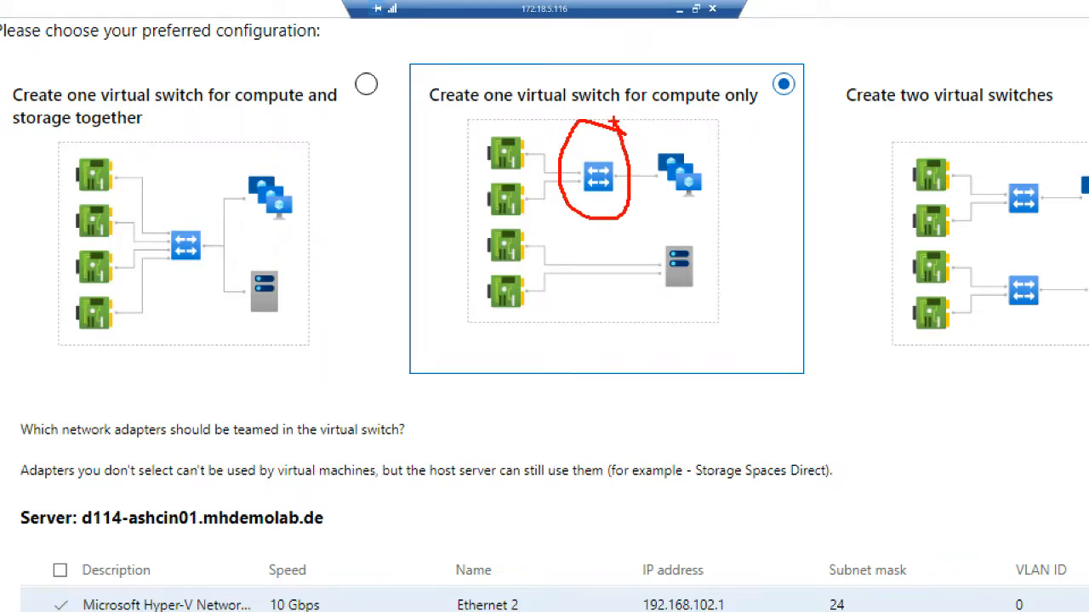
key(Escape)
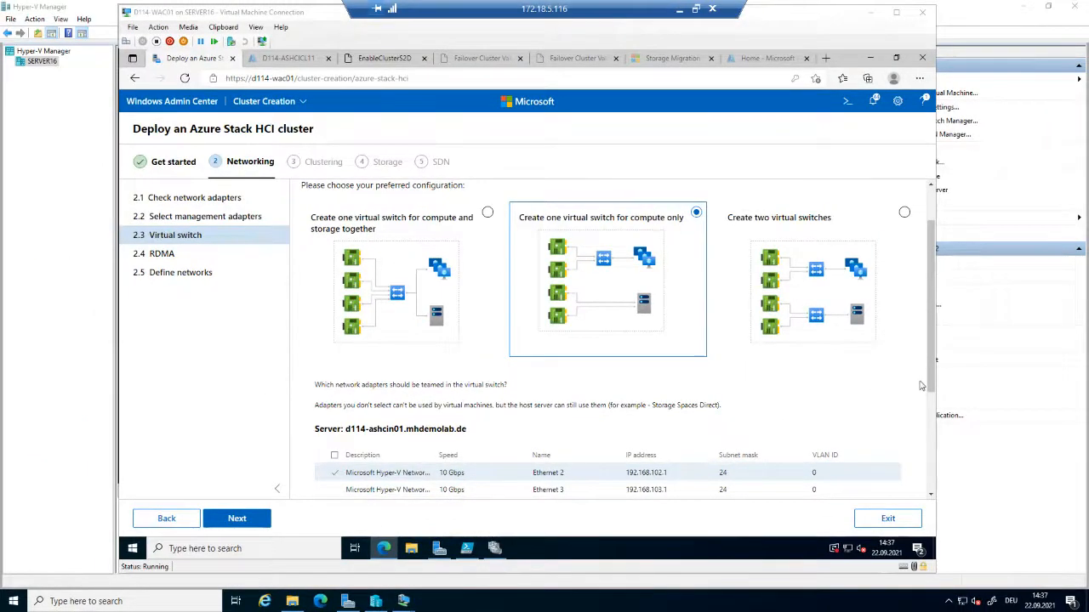
Review the advanced virtual switch settings: switch name, load balancing algorithm, switch-embedded teaming, SR-IOV, VMMQ and queue pairs.
scroll(935, 393, down, 2)
drag(936, 394, 931, 478)
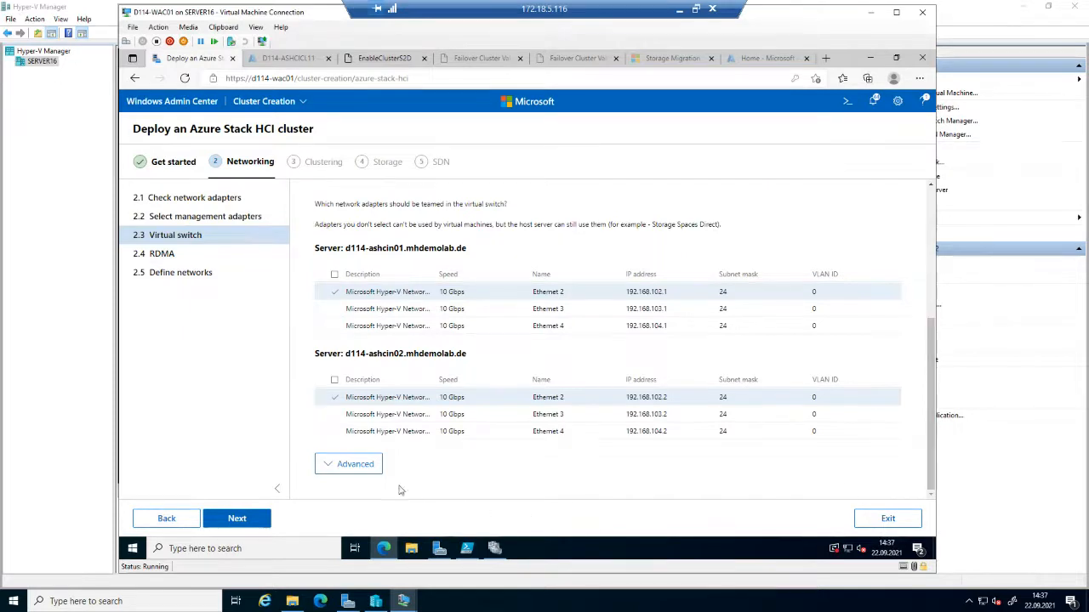
click(369, 473)
scroll(513, 479, down, 2)
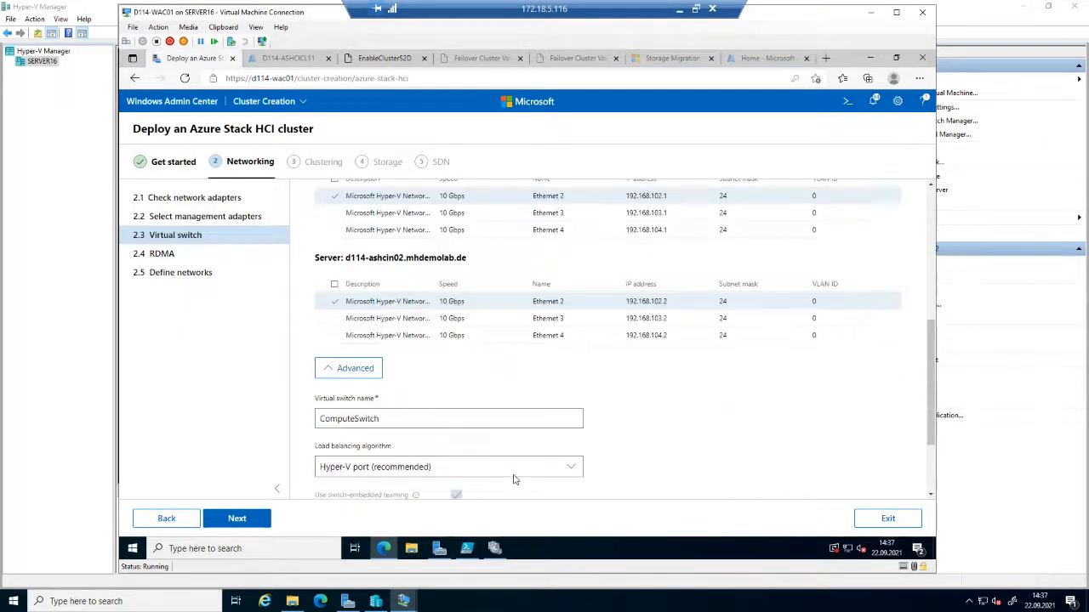
scroll(513, 480, down, 1)
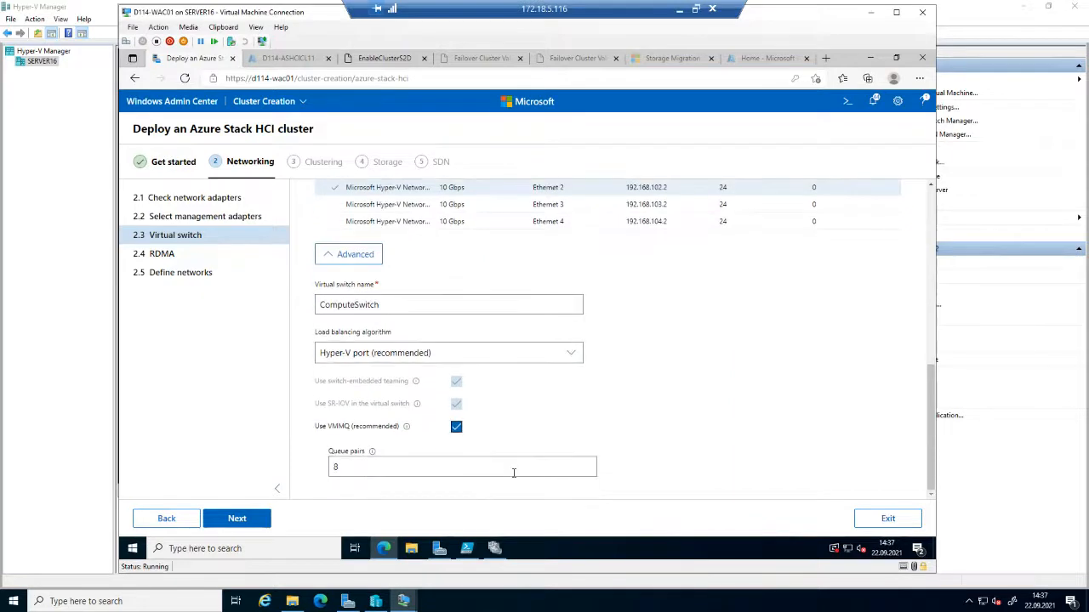
click(348, 255)
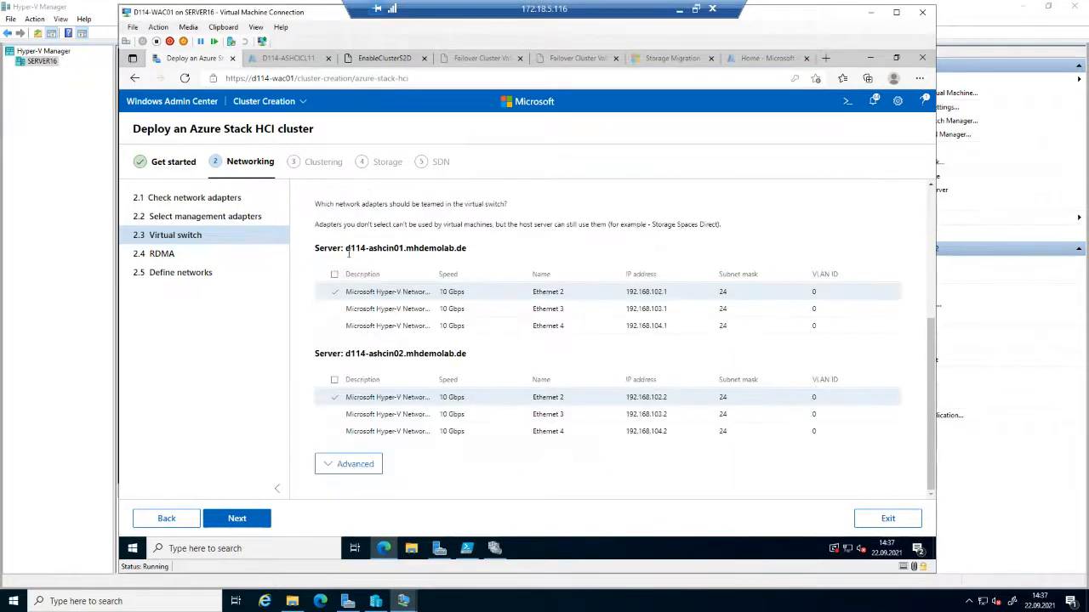
click(357, 463)
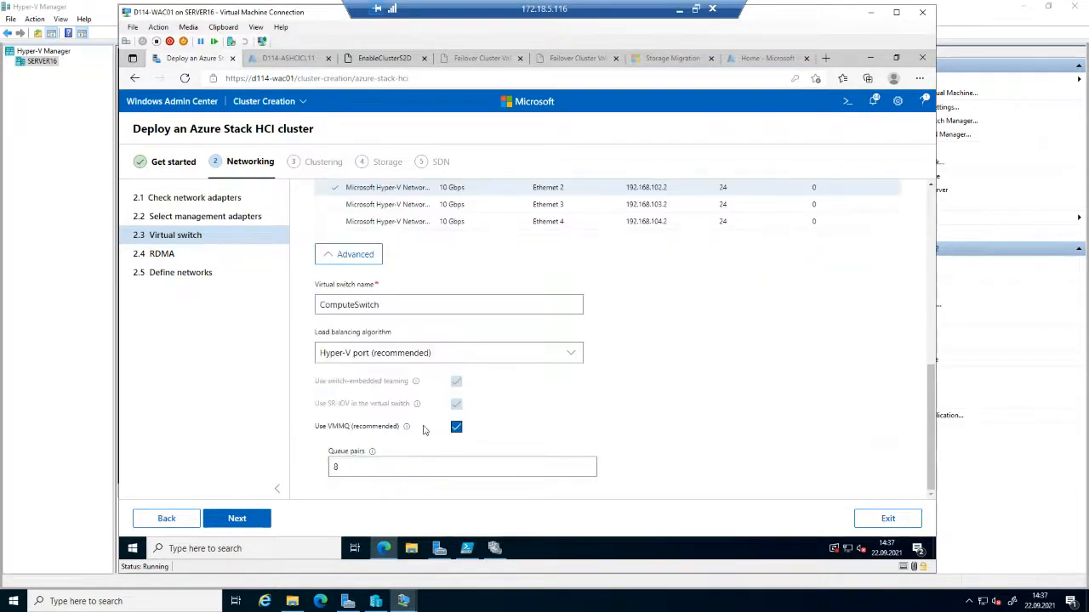
click(630, 609)
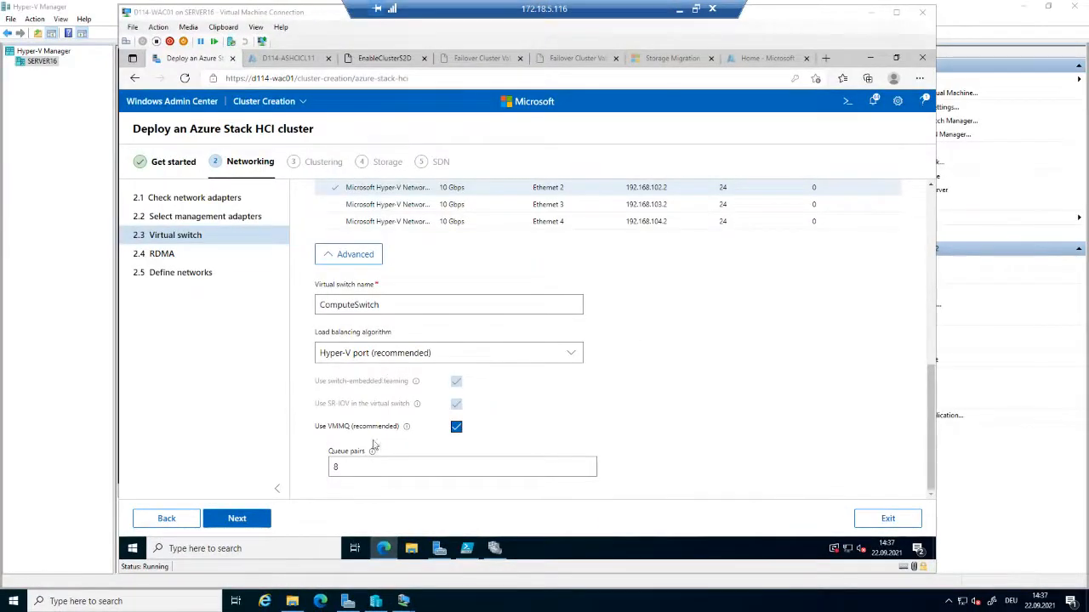
Accept the virtual switch settings, leave RDMA unconfigured, and continue to the Define networks stage.
click(253, 527)
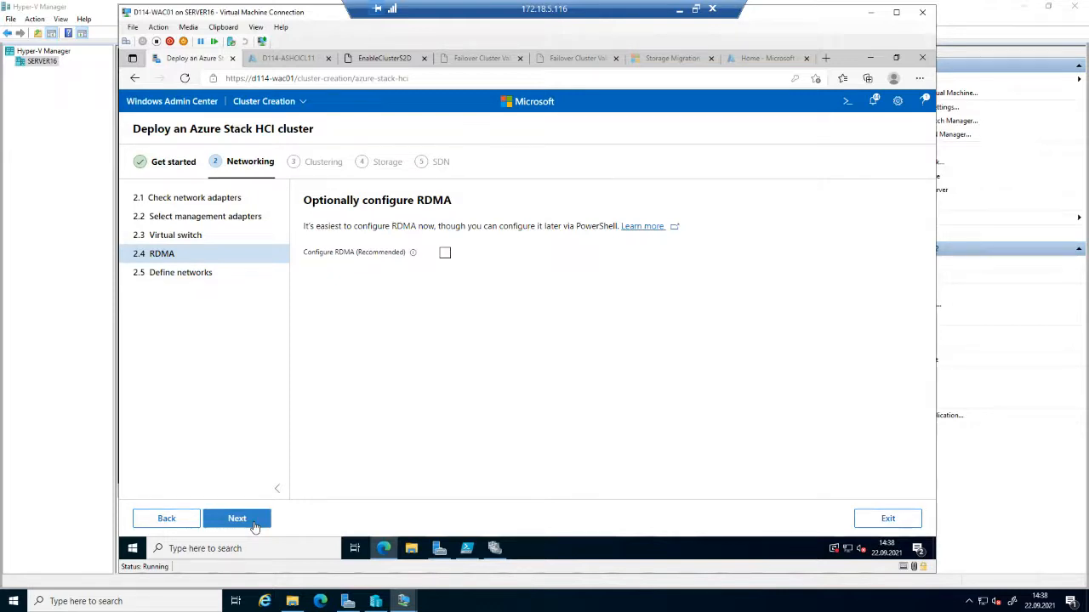
click(244, 525)
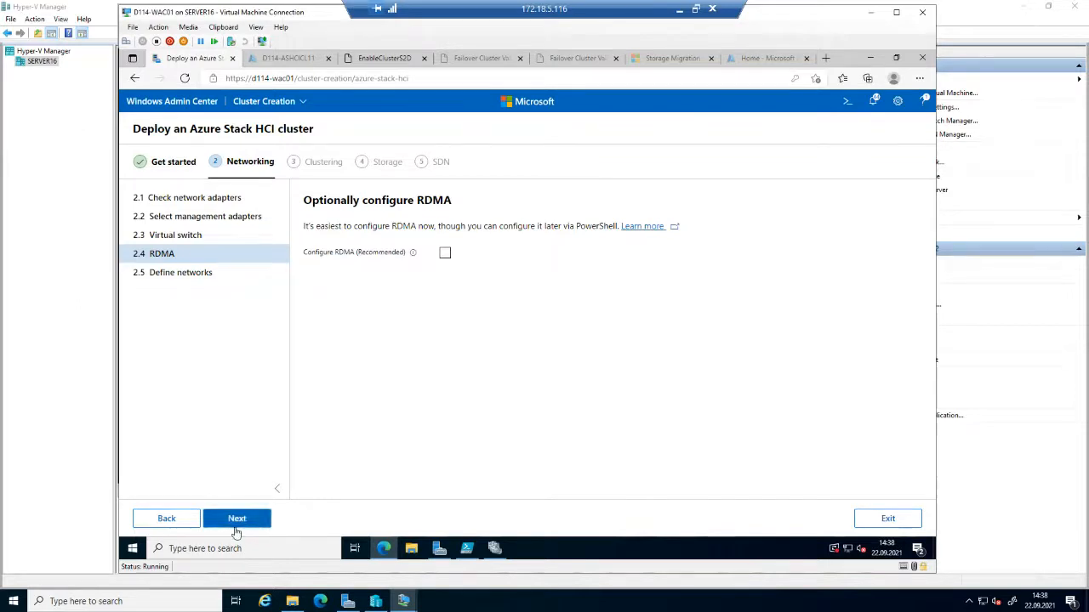
click(240, 524)
Apply the listed adapter names, IP addresses and default advanced packet settings on both servers and start the connectivity test.
scroll(654, 466, down, 1)
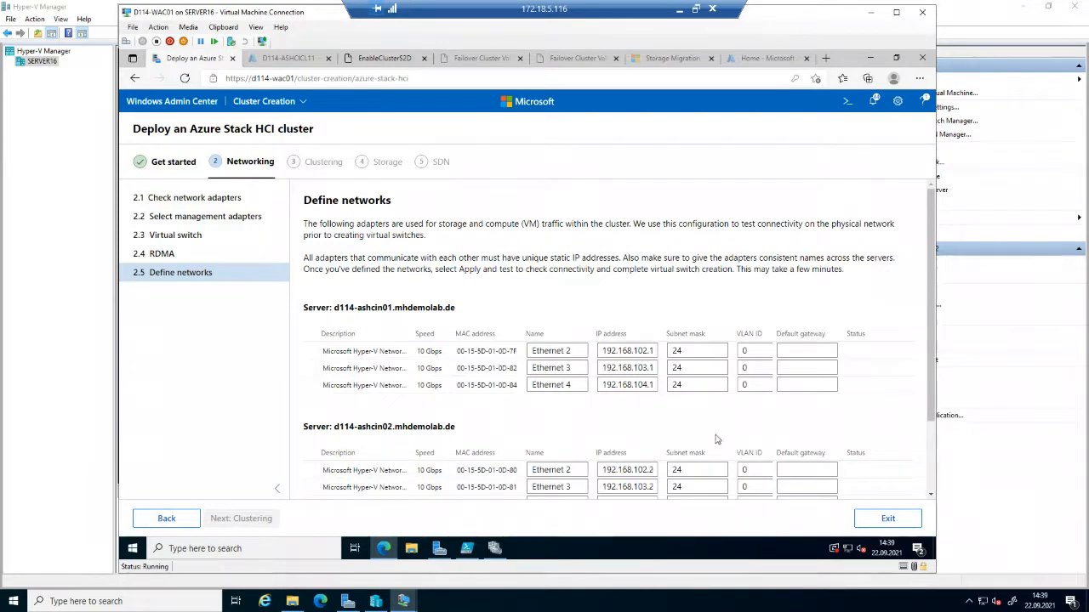
scroll(732, 414, down, 2)
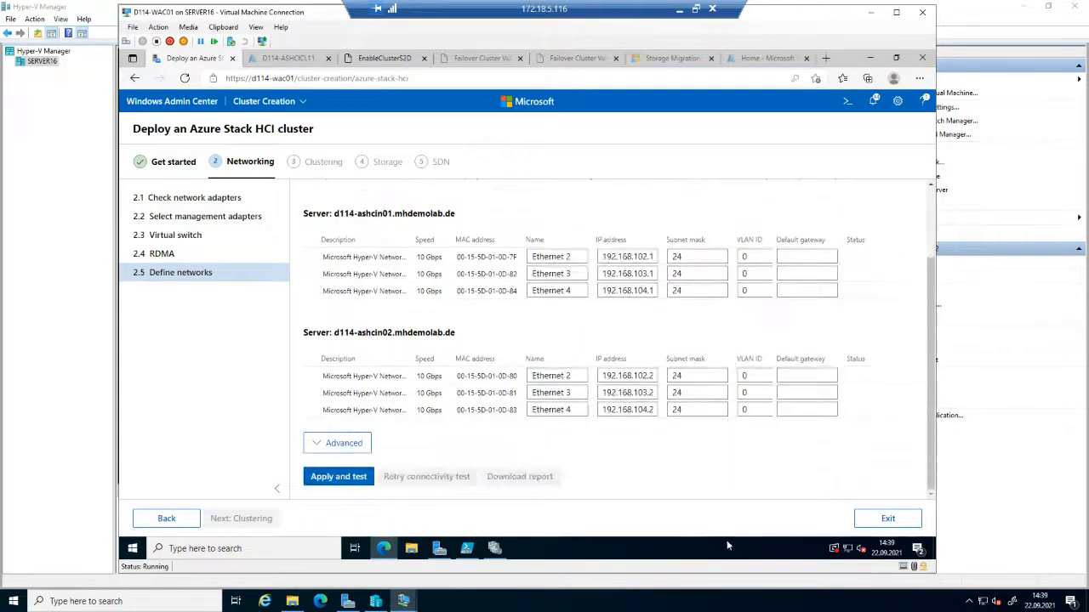
click(729, 605)
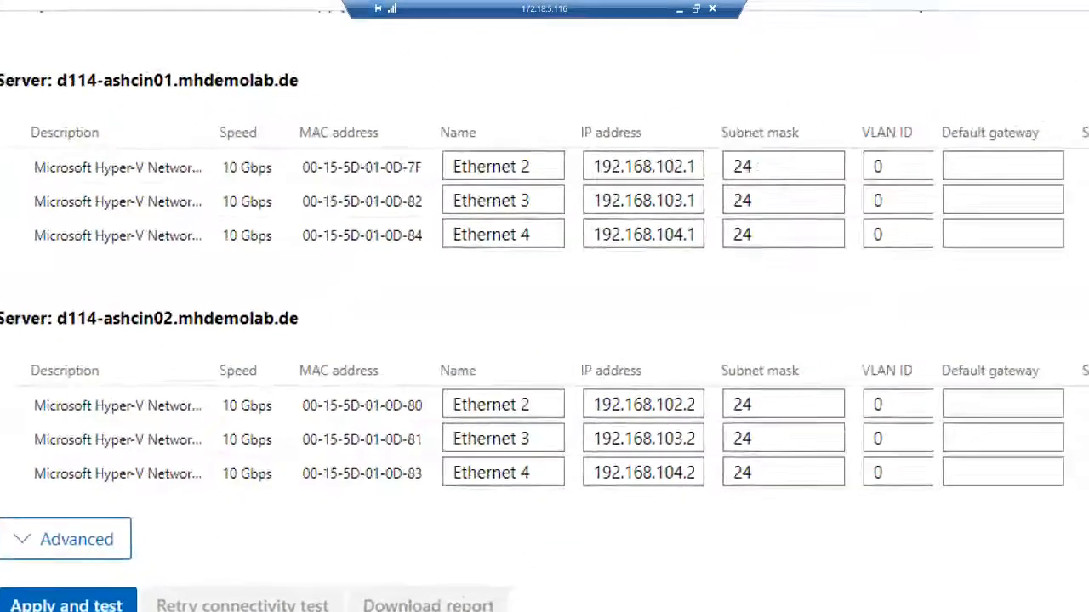
click(614, 343)
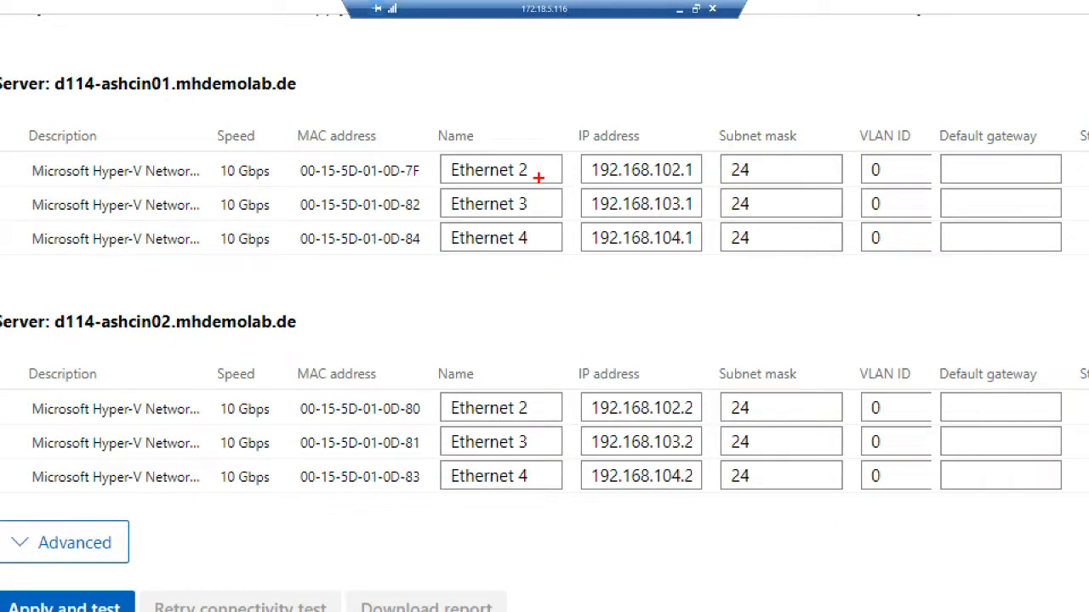
mouse_move(424, 141)
mouse_down()
mouse_move(605, 229)
mouse_move(832, 260)
mouse_move(944, 255)
mouse_up()
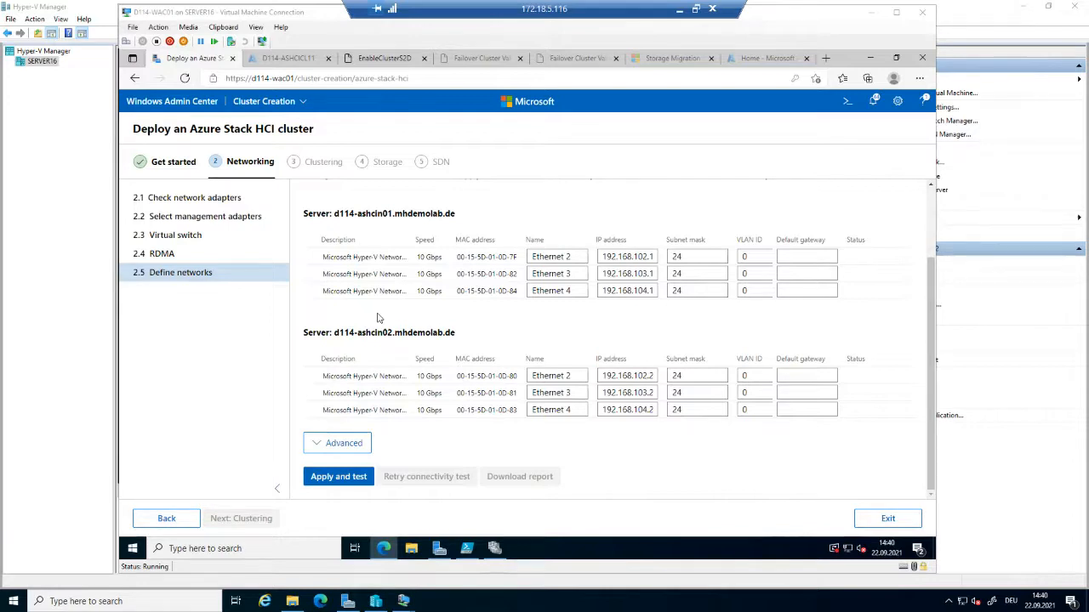
click(354, 451)
scroll(408, 476, down, 3)
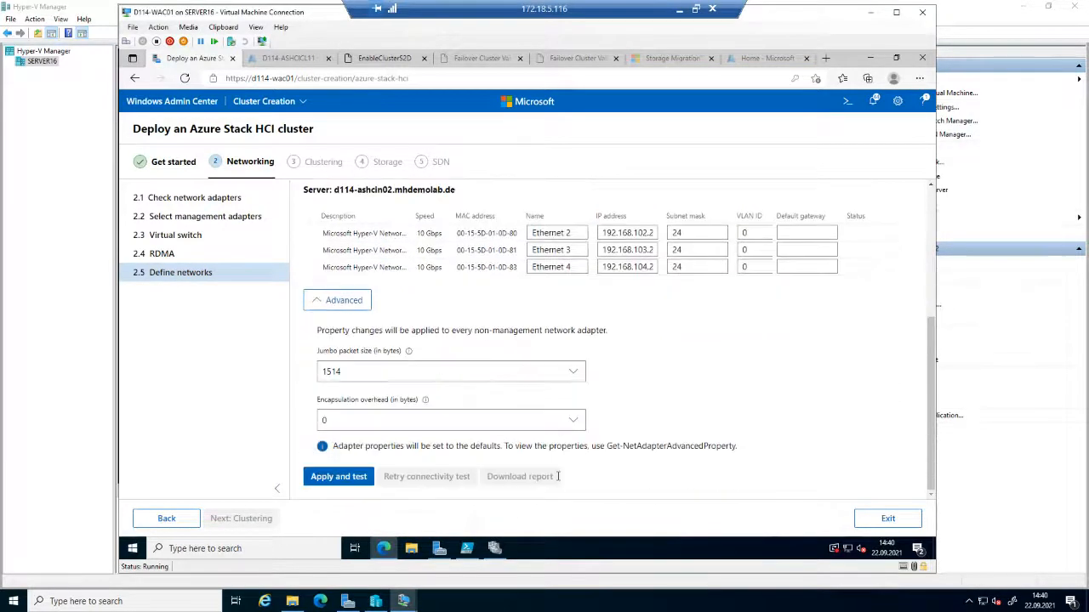
click(619, 606)
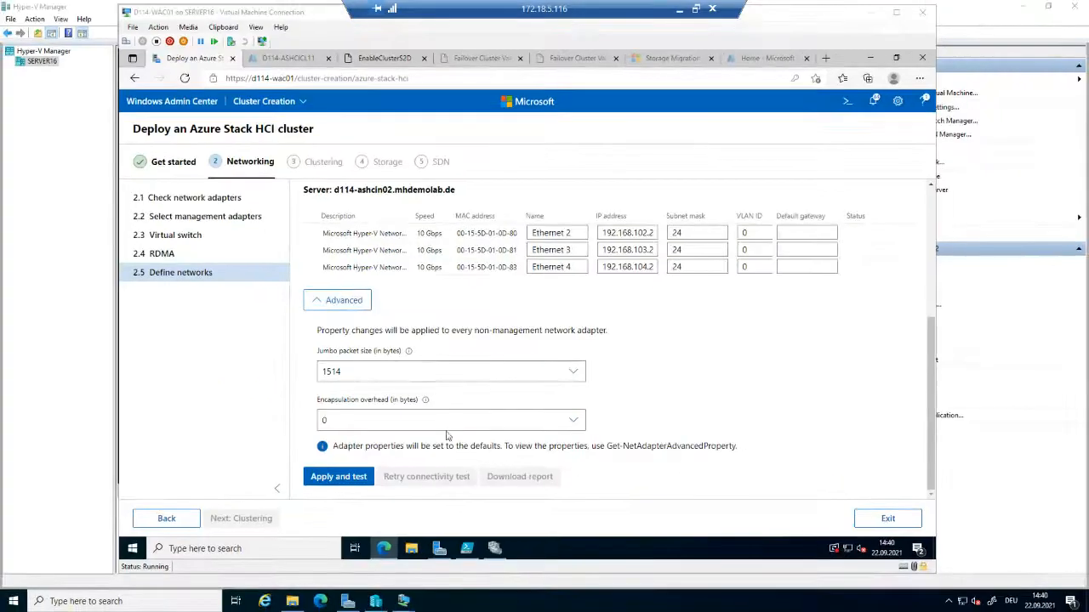
click(340, 480)
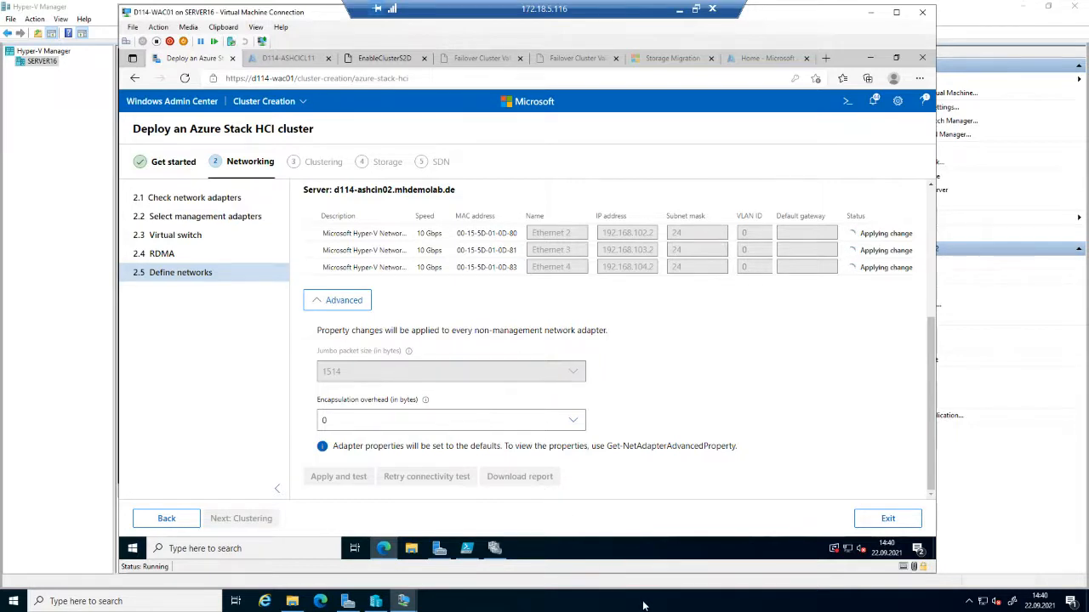
Monitor the connectivity test status of the network adapters on both servers.
click(602, 610)
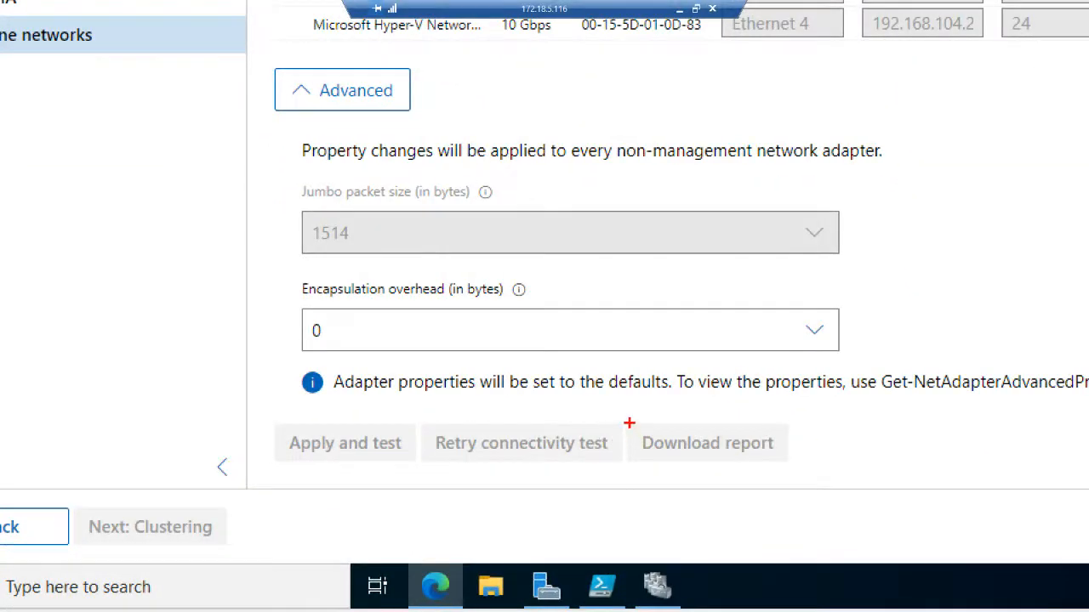
mouse_move(630, 423)
mouse_down()
mouse_move(736, 472)
mouse_move(801, 463)
mouse_up()
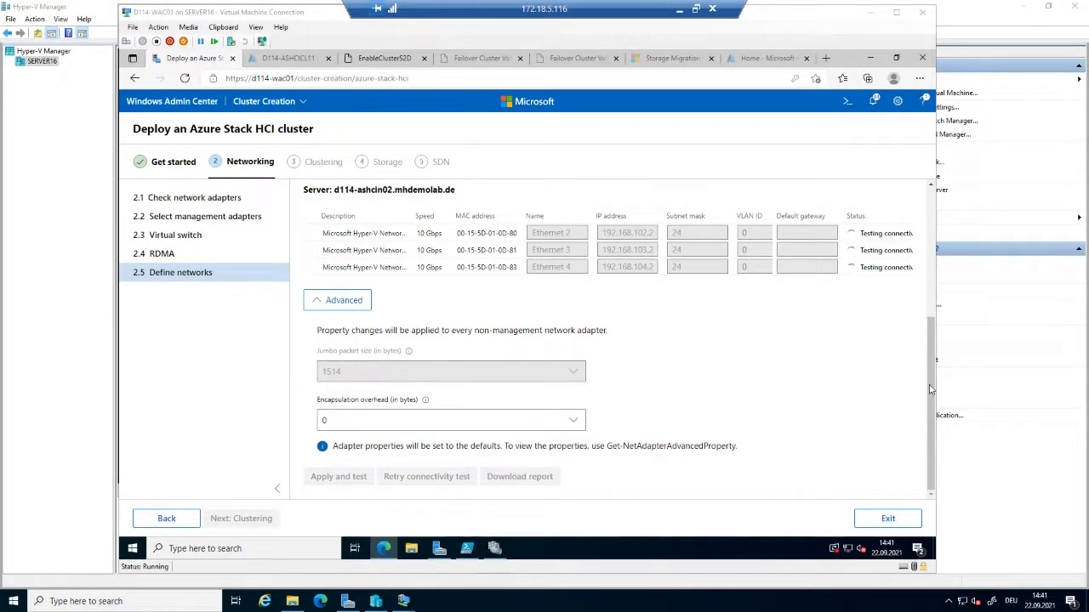
scroll(933, 315, up, 1)
scroll(933, 315, up, 1)
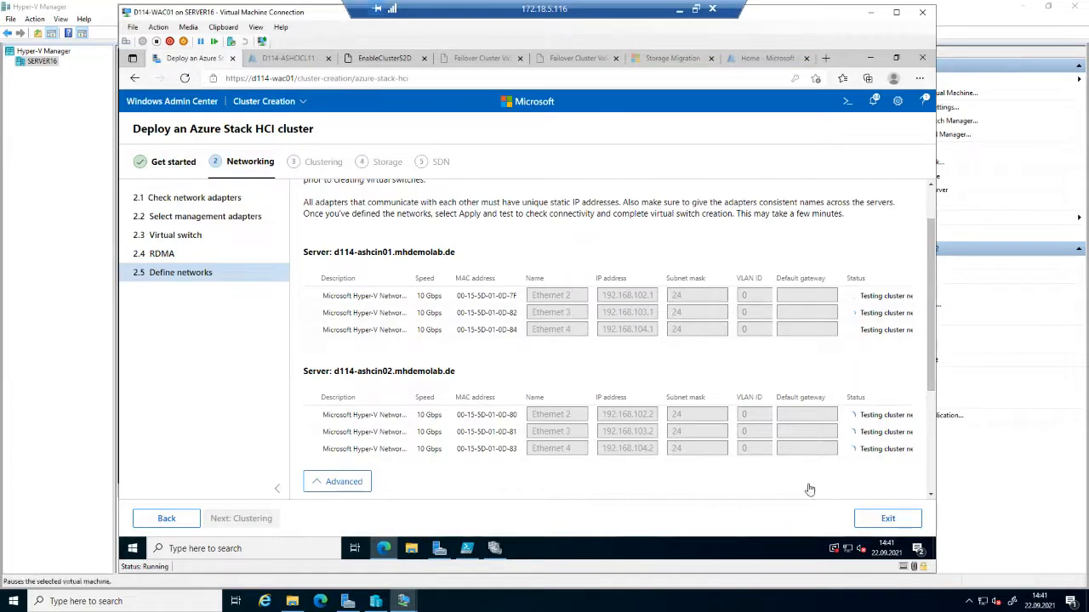
click(746, 605)
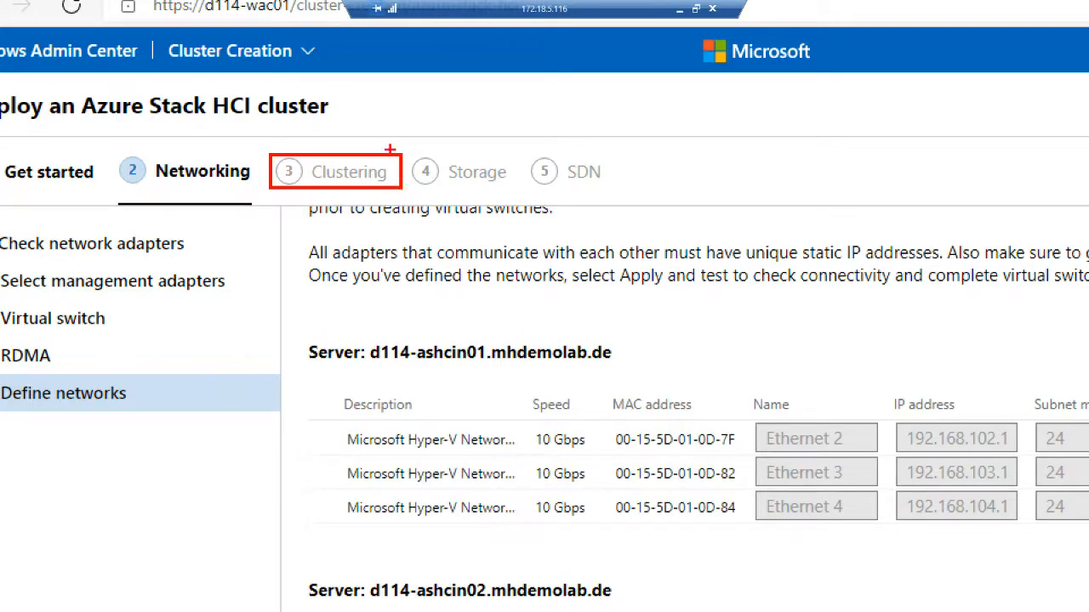
drag(403, 153, 516, 189)
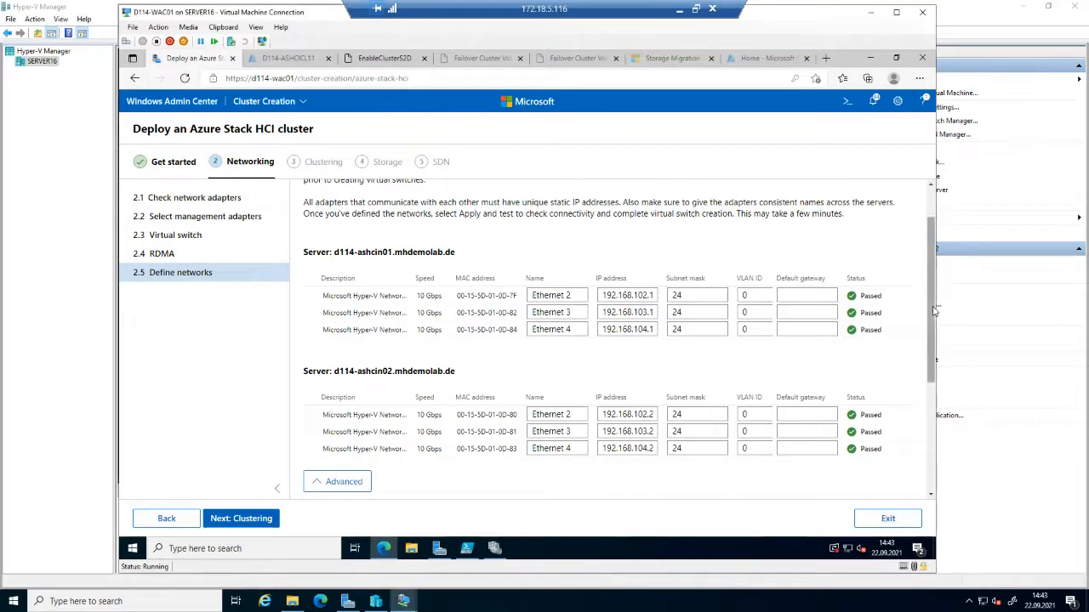
Download the network connectivity report and continue to the Clustering stage.
drag(933, 344, 936, 450)
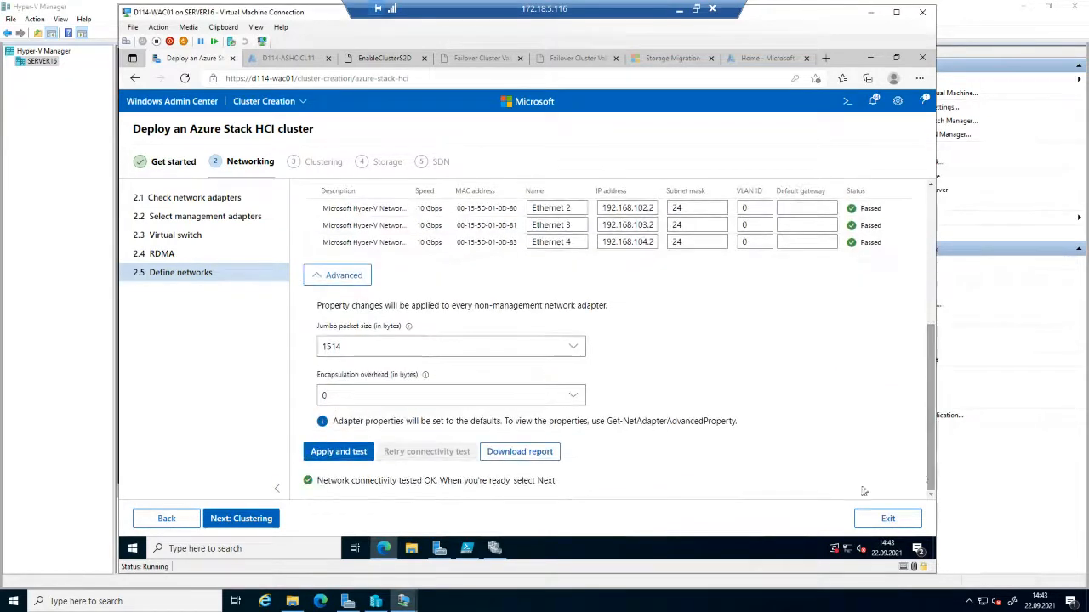
click(541, 456)
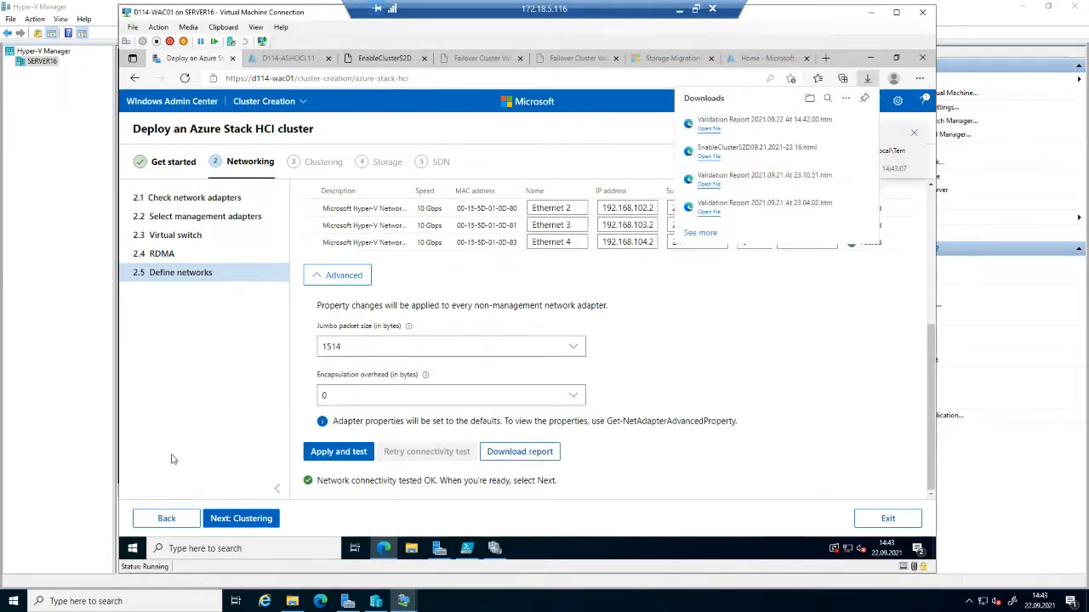
click(253, 518)
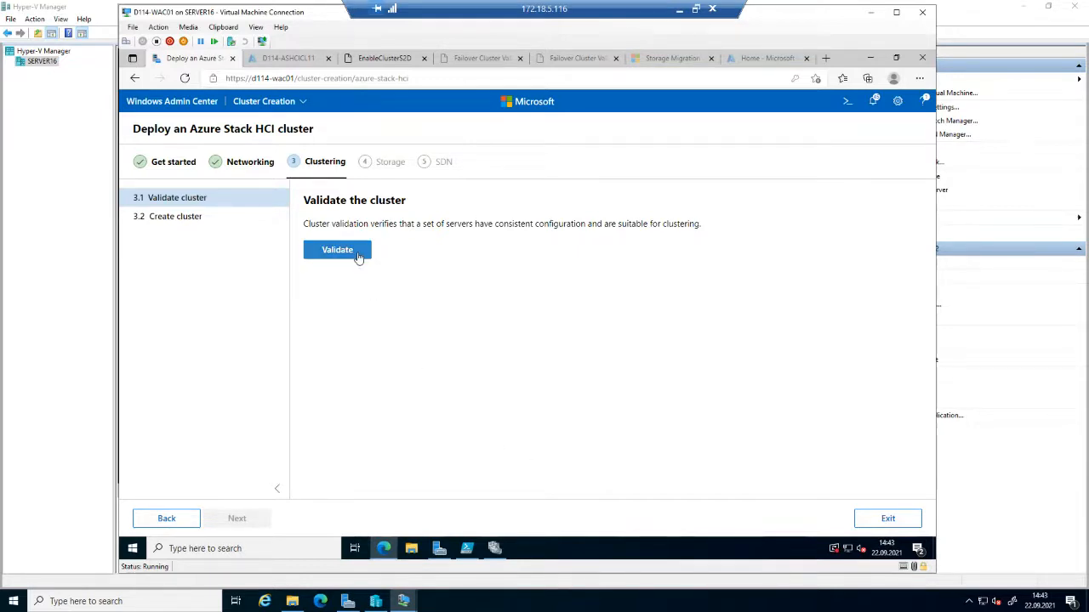
Run the cluster validation and review the individual System Configuration checks.
click(358, 258)
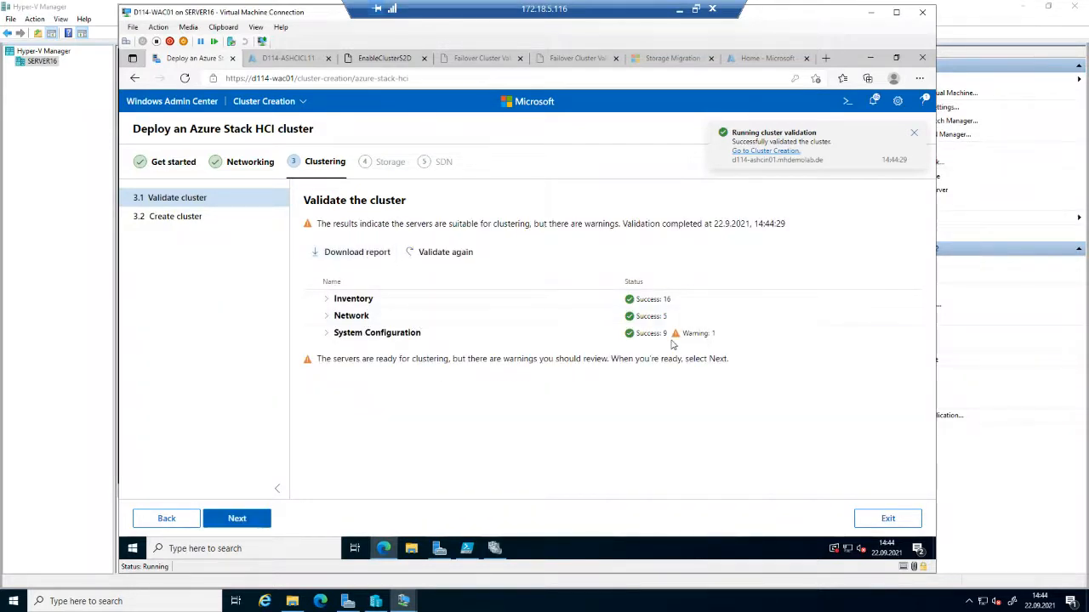
click(327, 334)
scroll(538, 410, down, 1)
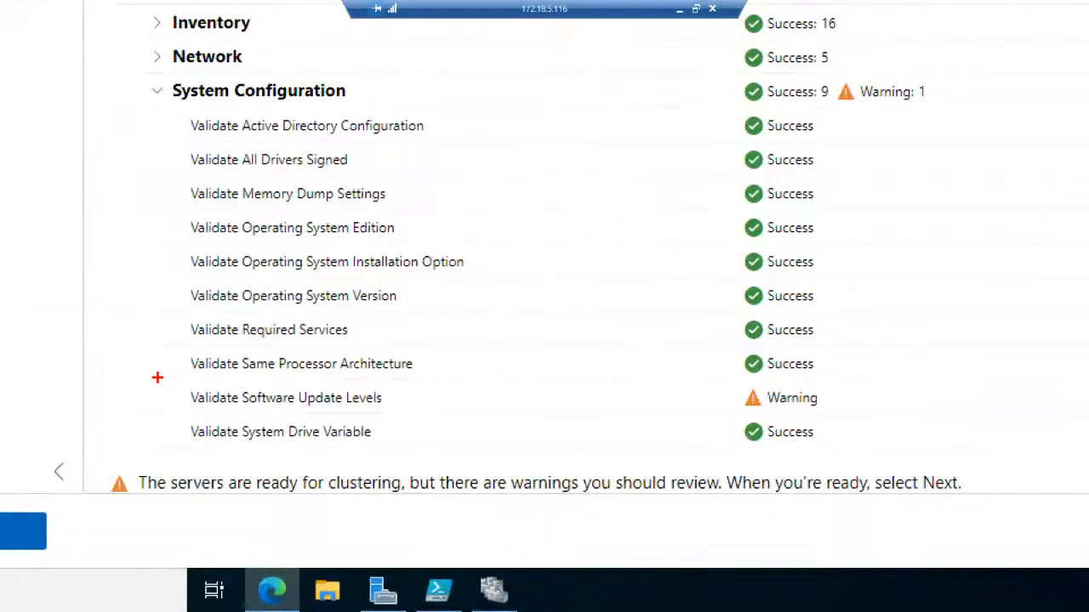
mouse_move(158, 377)
mouse_down()
mouse_move(333, 415)
mouse_move(834, 413)
mouse_up()
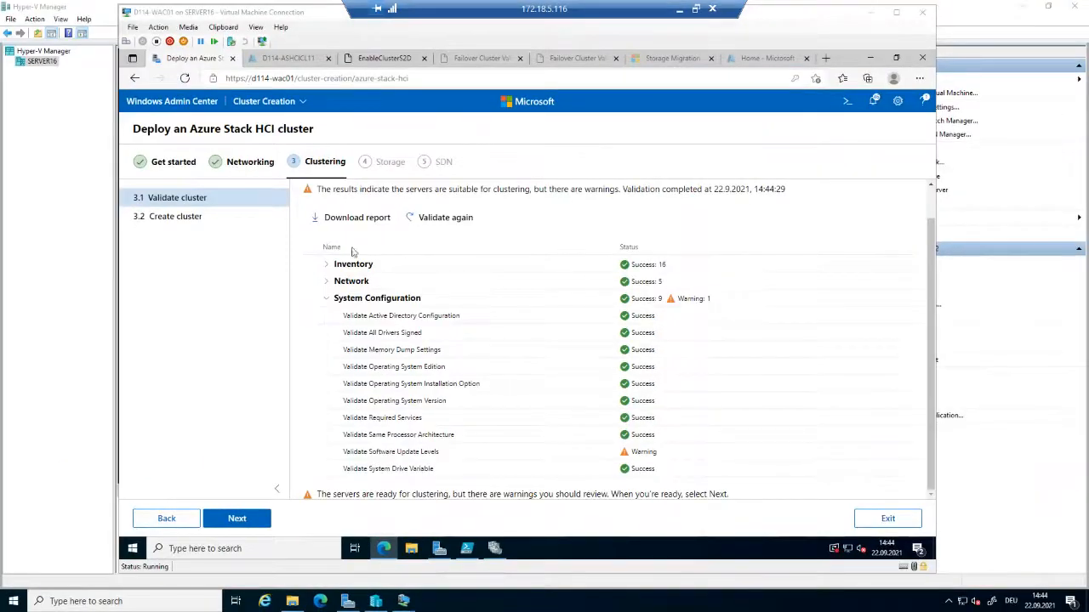
Download and open the cluster validation report, examine its software update levels check, and return to the deployment wizard.
click(356, 218)
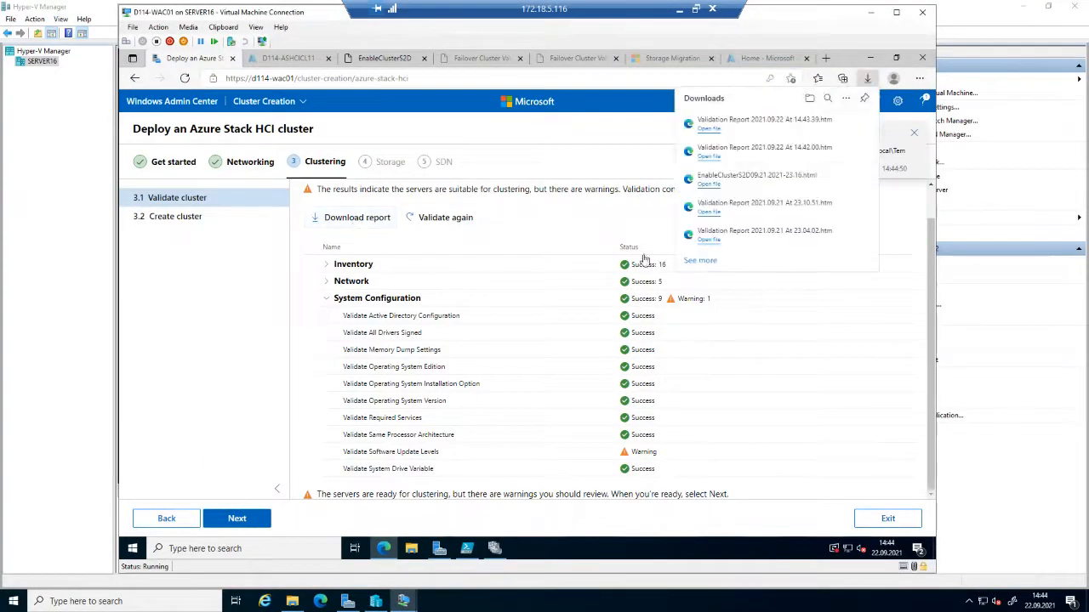
click(708, 129)
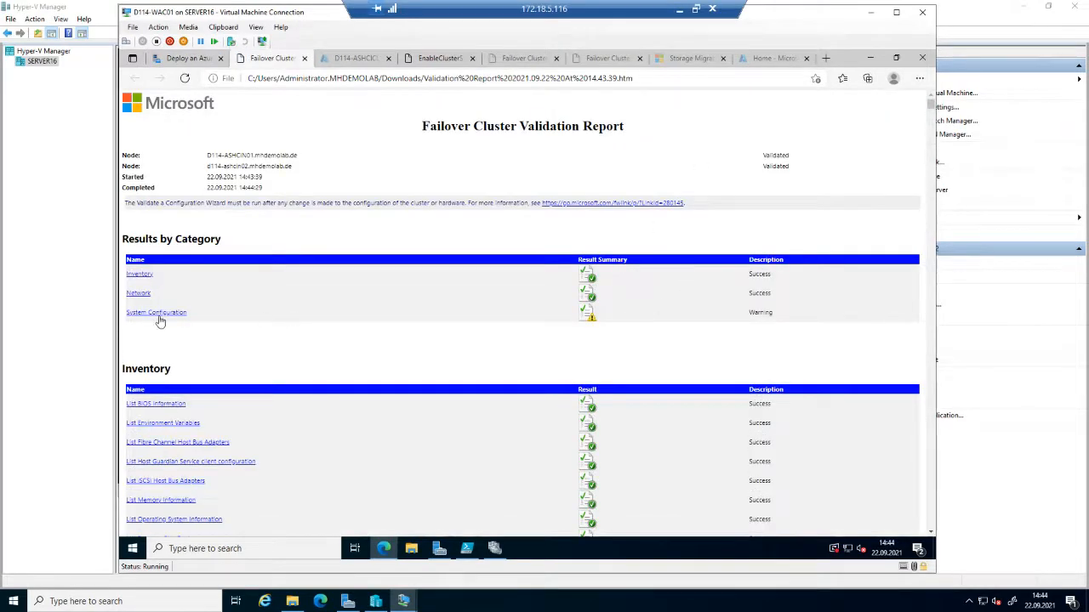
click(142, 315)
click(172, 293)
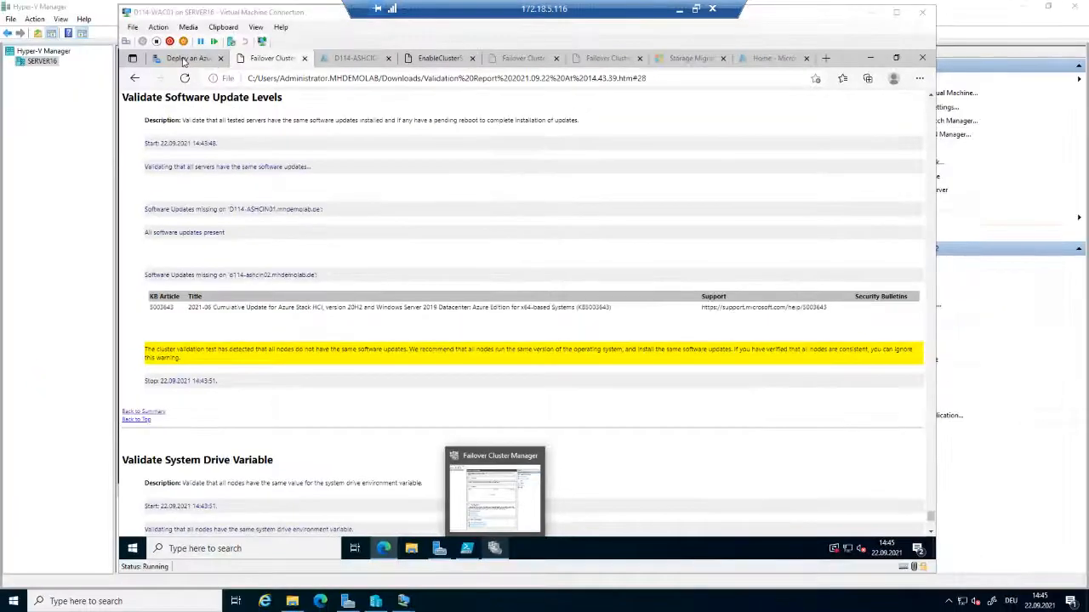
click(184, 59)
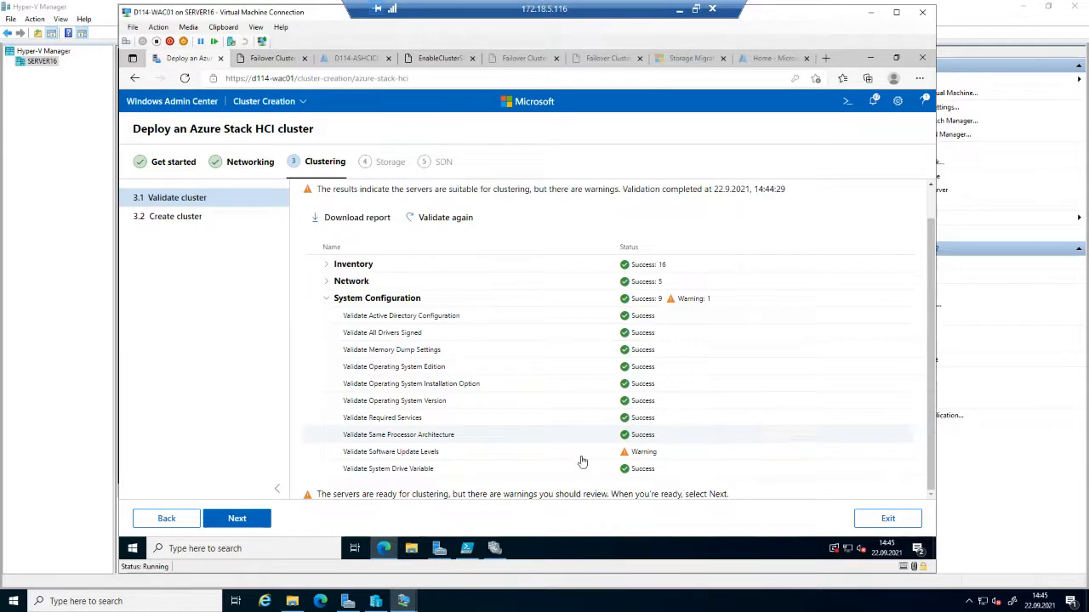
Continue to the cluster creation page and name the cluster D114-ASHCICL21.
click(245, 519)
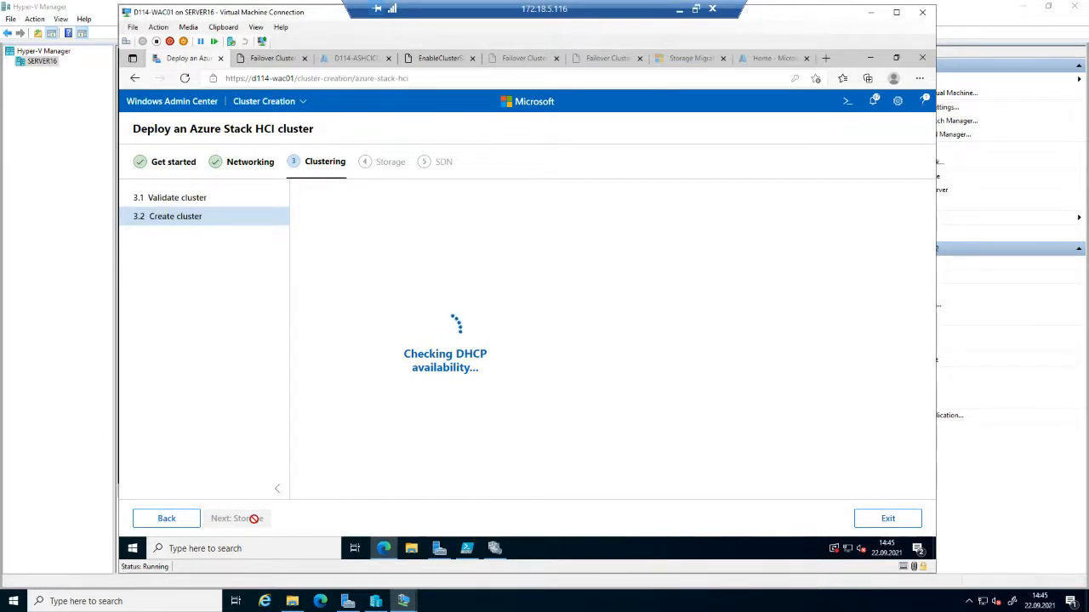
click(357, 247)
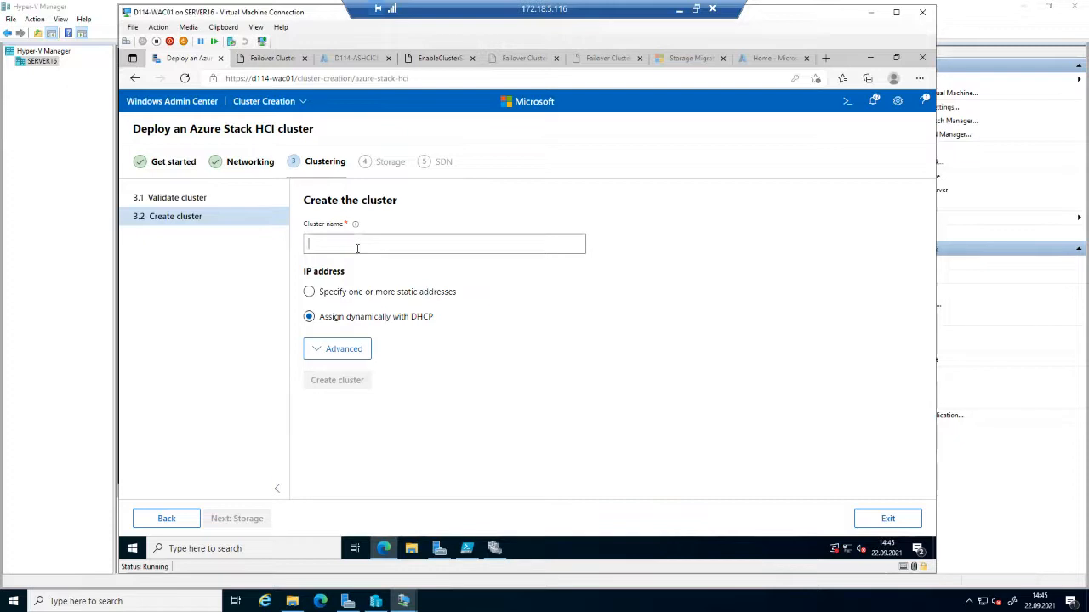
text(D11)
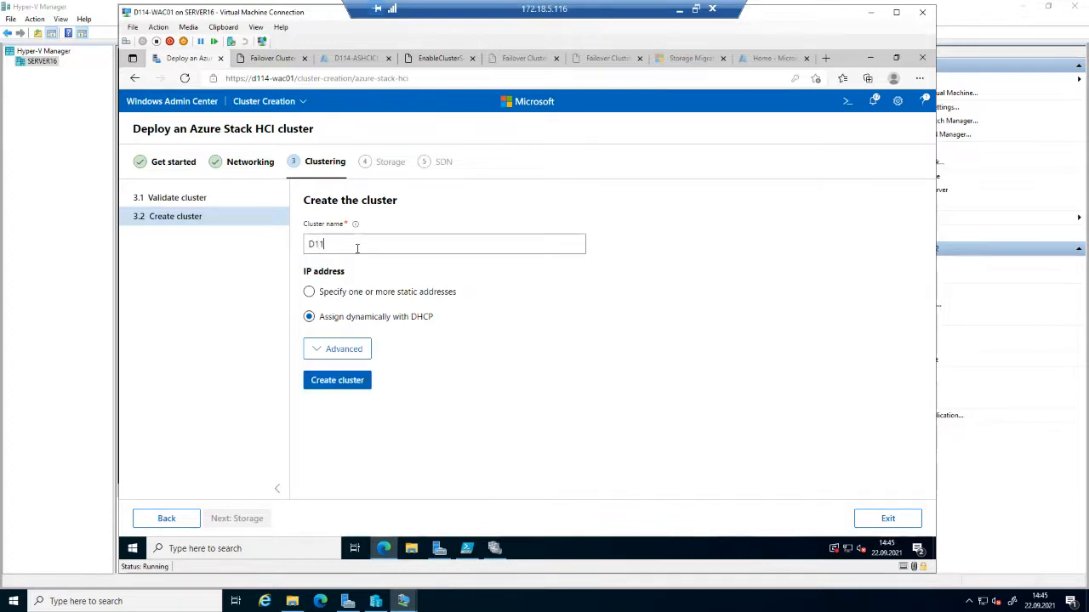
text(4-ASHCICL2102)
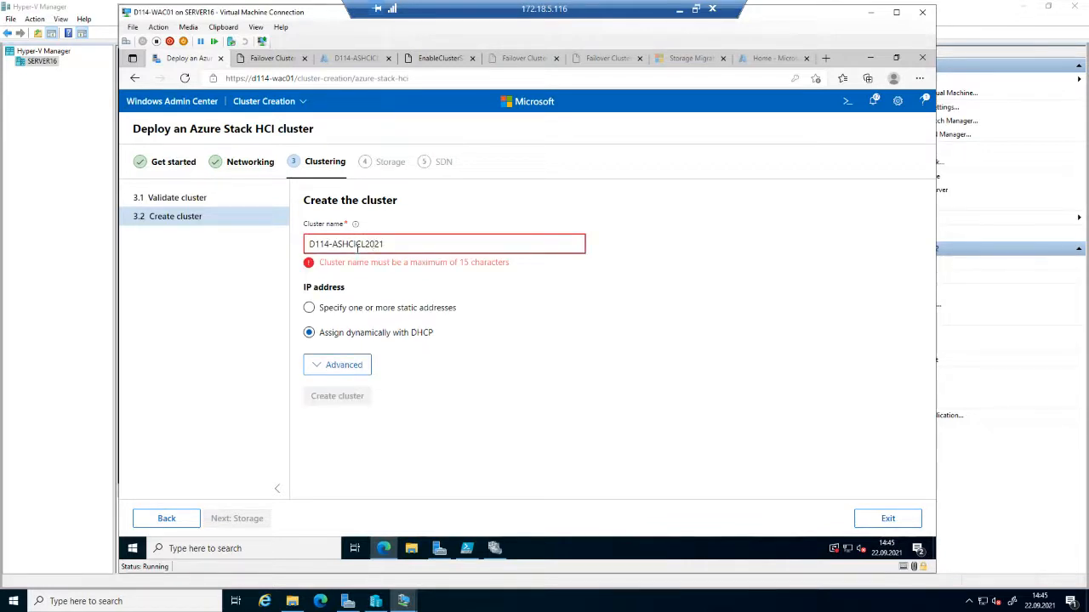
key(BackSpace)
key(BackSpace)
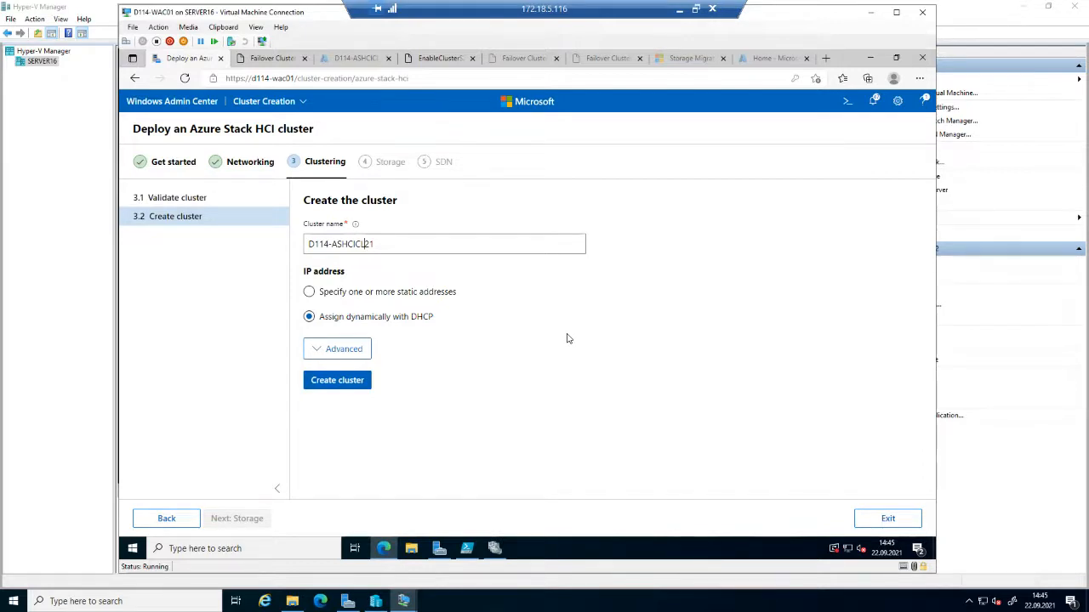
Create the cluster with DHCP addressing, all eligible storage and all networks, and continue to the Storage stage.
click(321, 353)
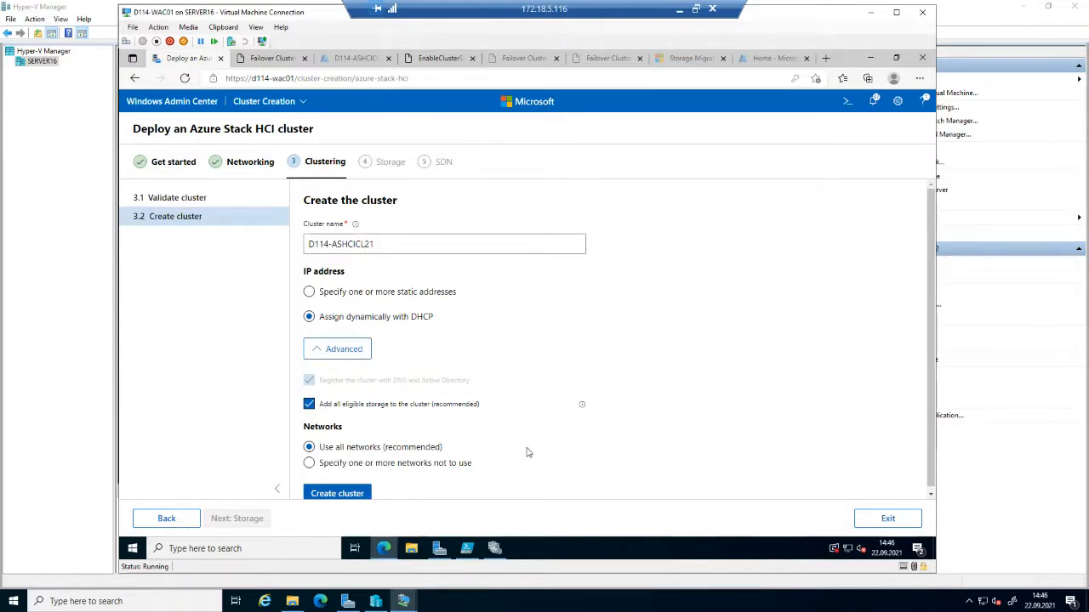
click(553, 605)
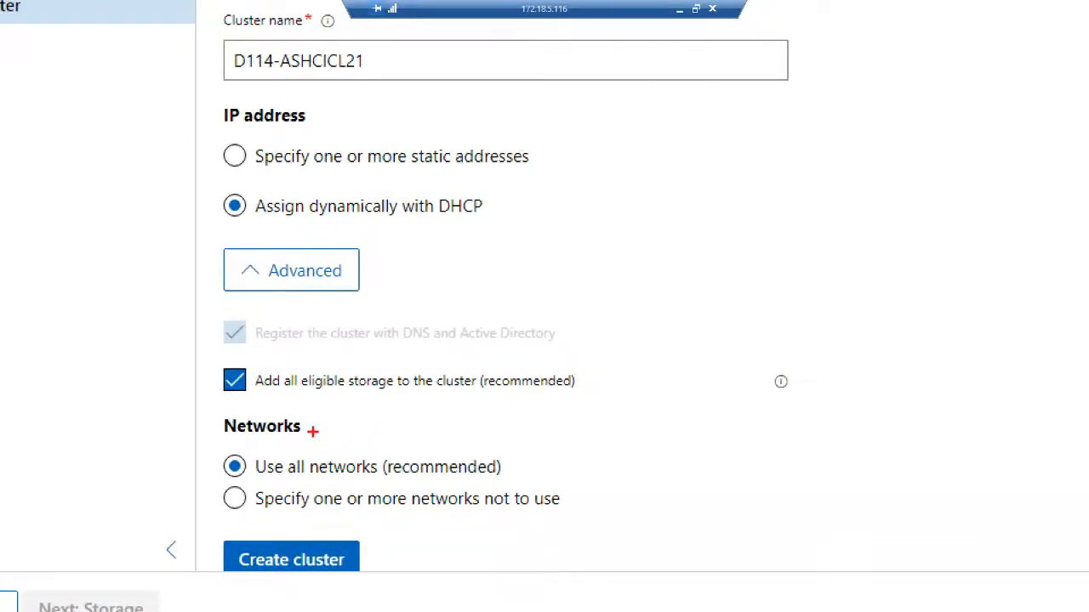
mouse_move(204, 360)
mouse_down()
mouse_move(306, 396)
mouse_move(613, 401)
mouse_up()
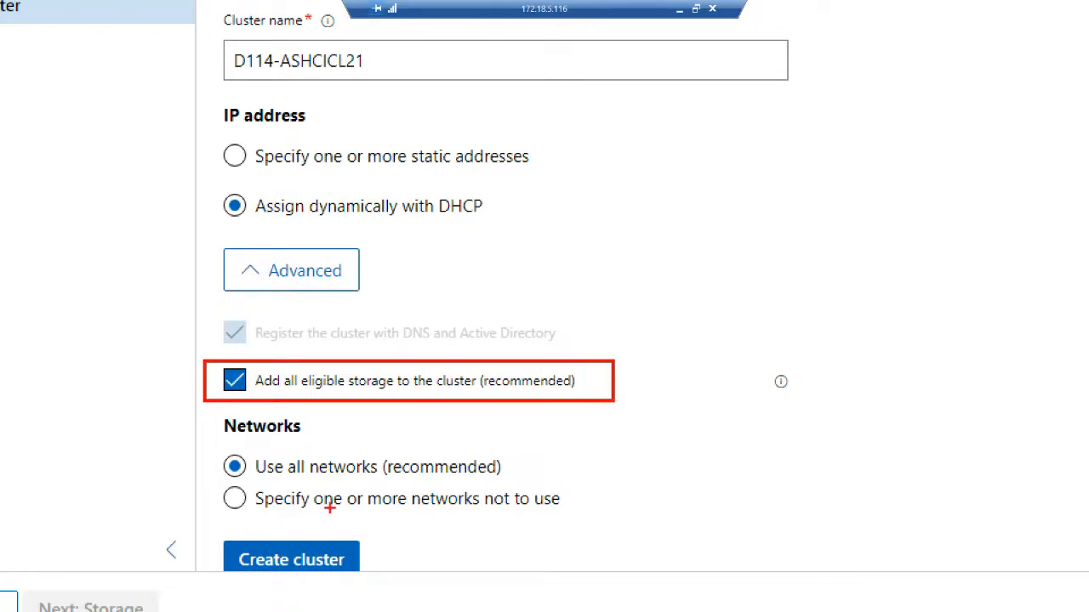
mouse_move(209, 449)
mouse_down()
mouse_move(264, 468)
mouse_move(536, 484)
mouse_up()
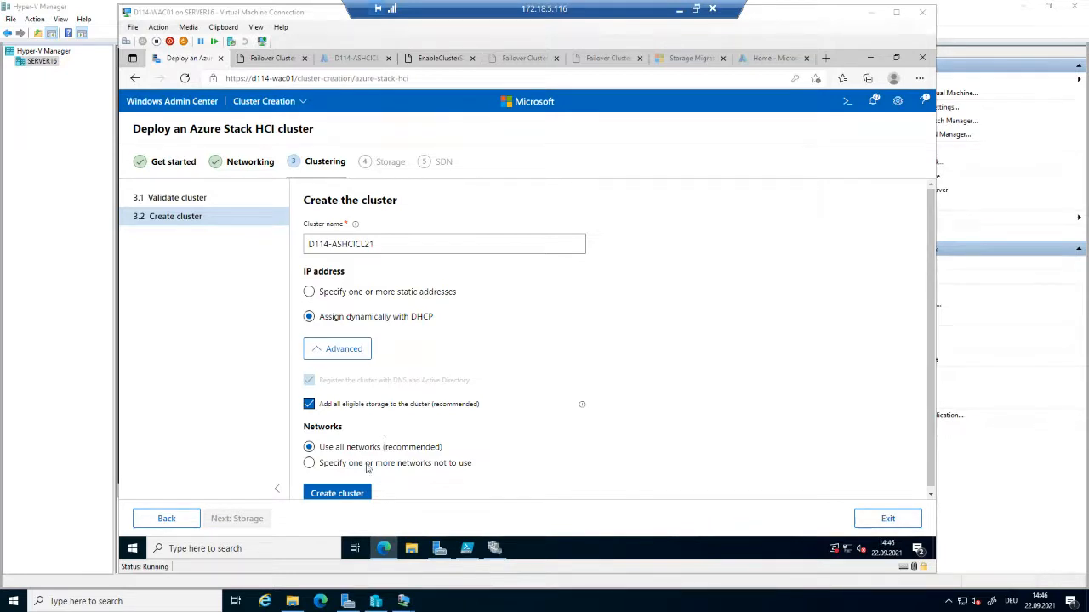
click(349, 495)
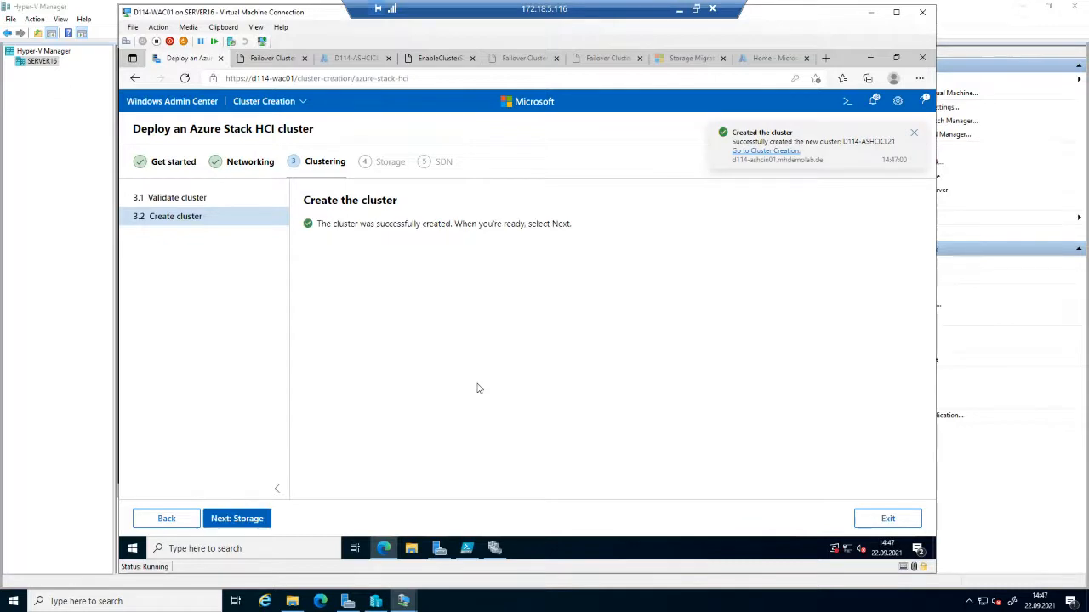
click(249, 521)
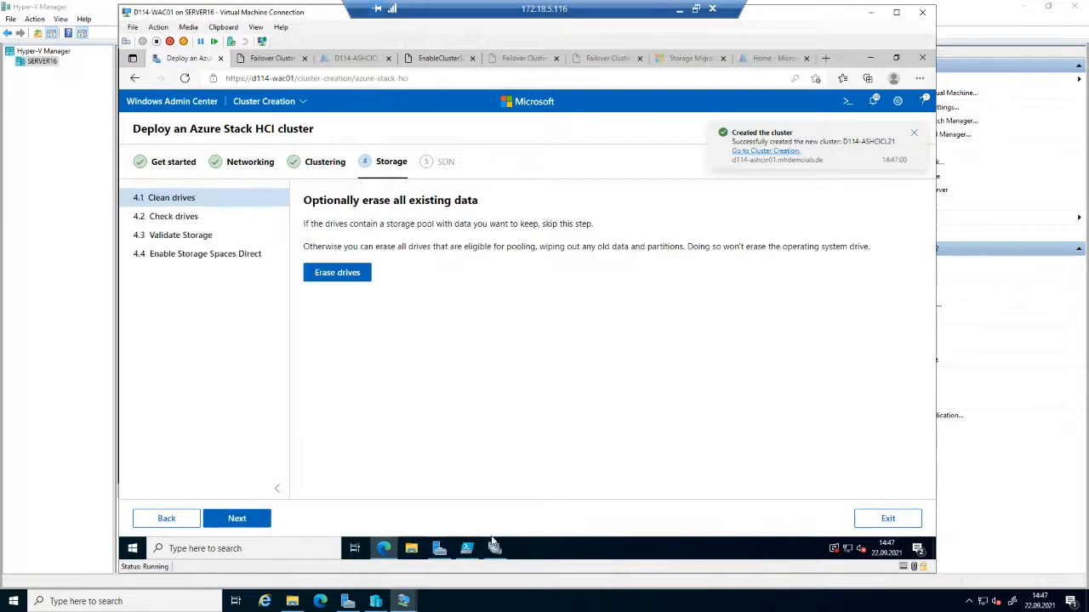
click(572, 606)
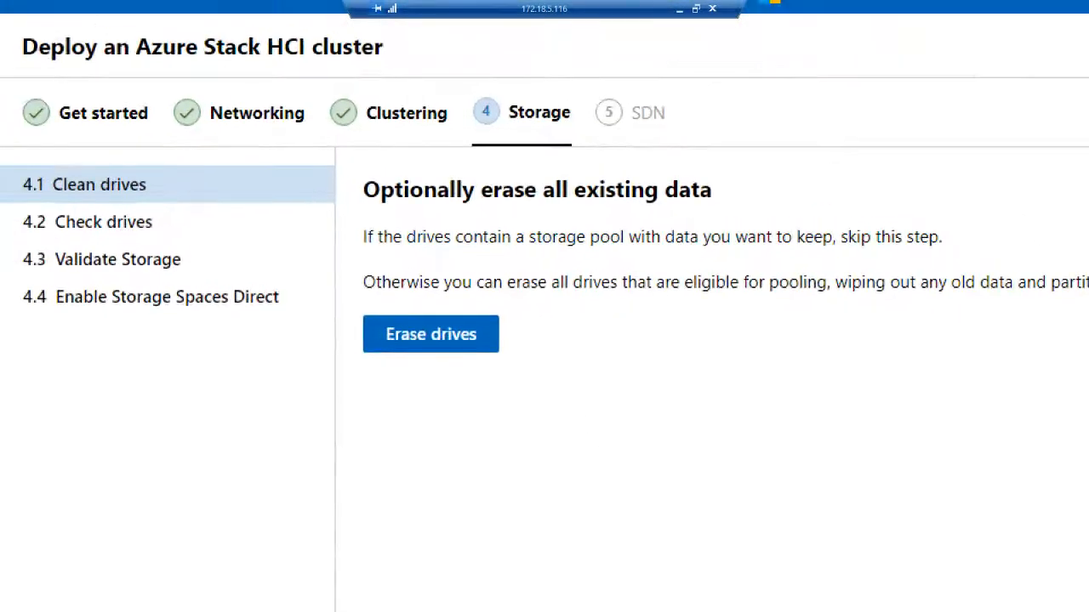
Erase all existing data on the cluster's non-system drives and continue to the drive check.
mouse_move(347, 164)
mouse_down()
mouse_move(680, 370)
mouse_move(934, 395)
mouse_move(1012, 380)
mouse_up()
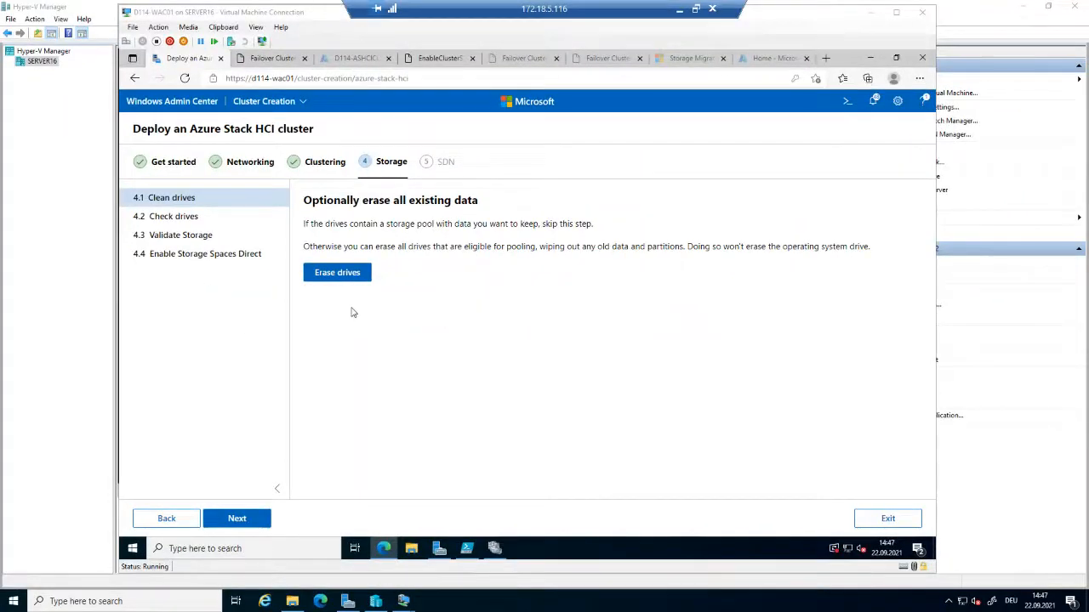
click(346, 275)
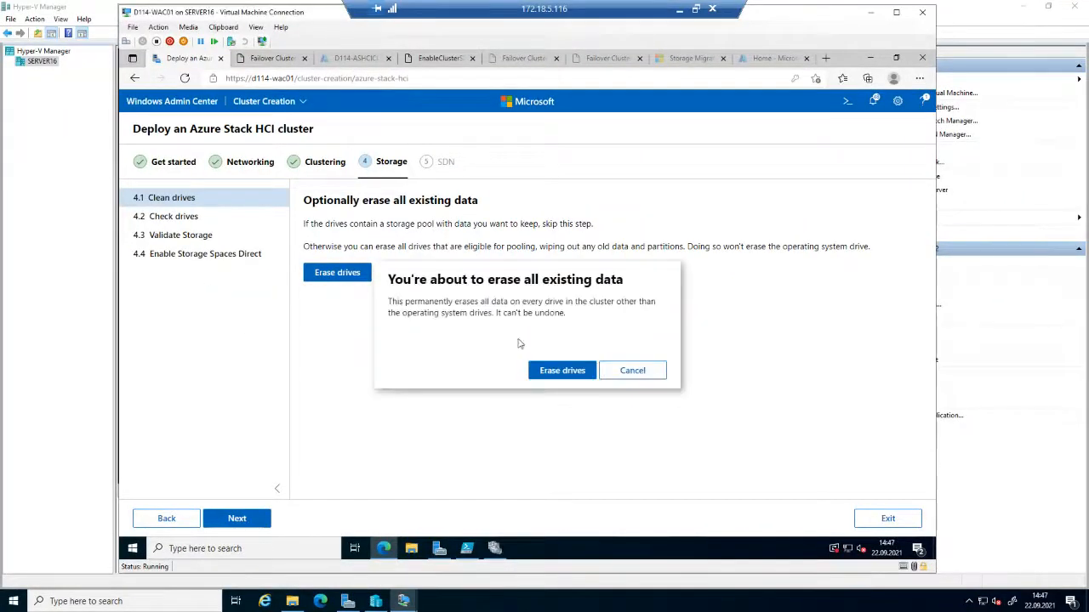
click(559, 371)
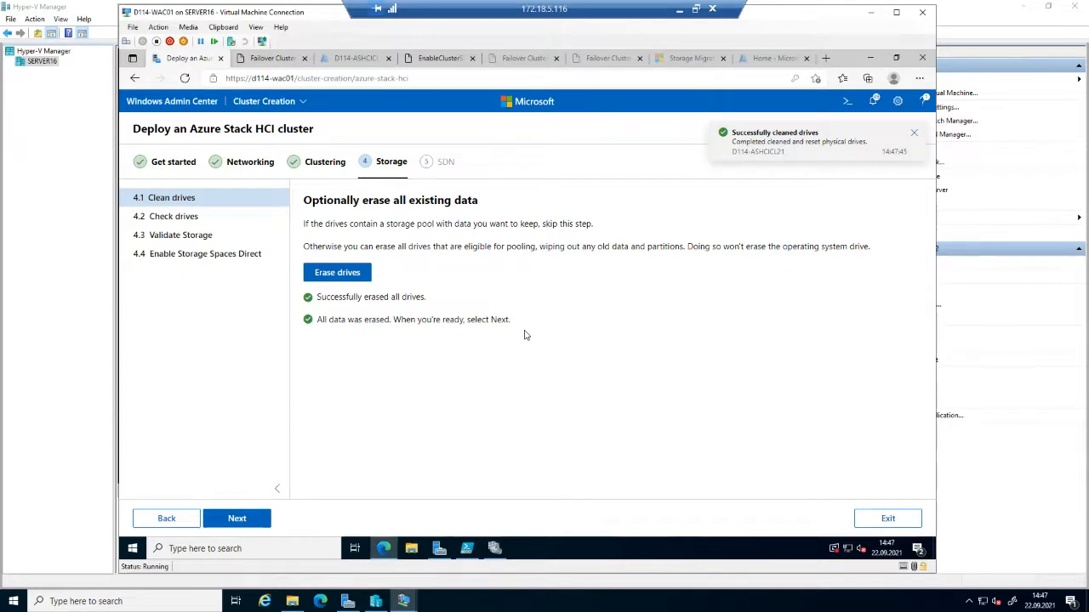
click(247, 519)
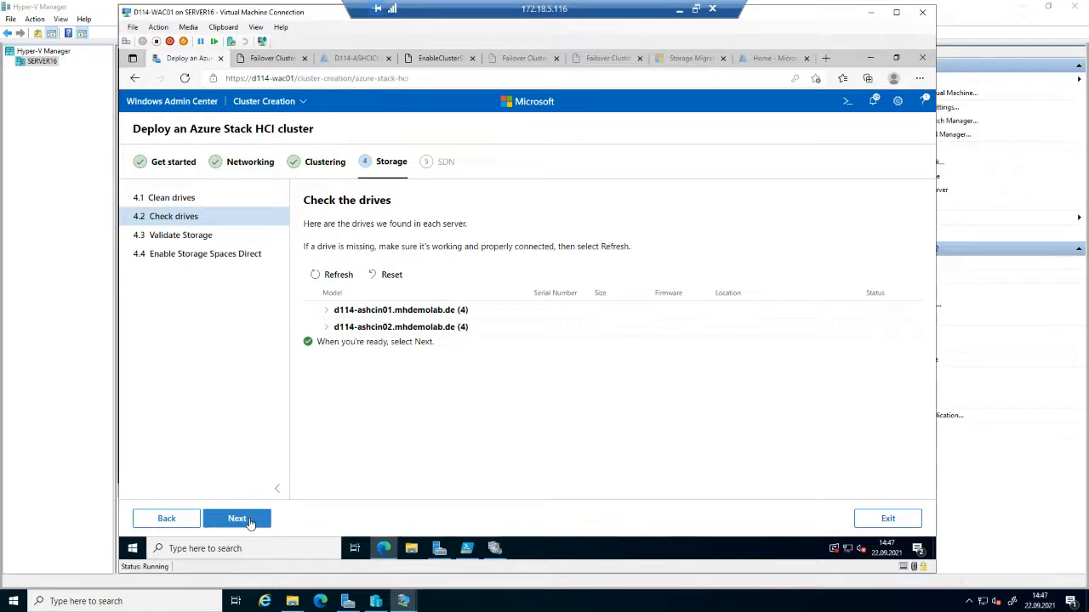
Examine the drives found in d114-ashcin01 and d114-ashcin02, including their size, location and status.
click(328, 311)
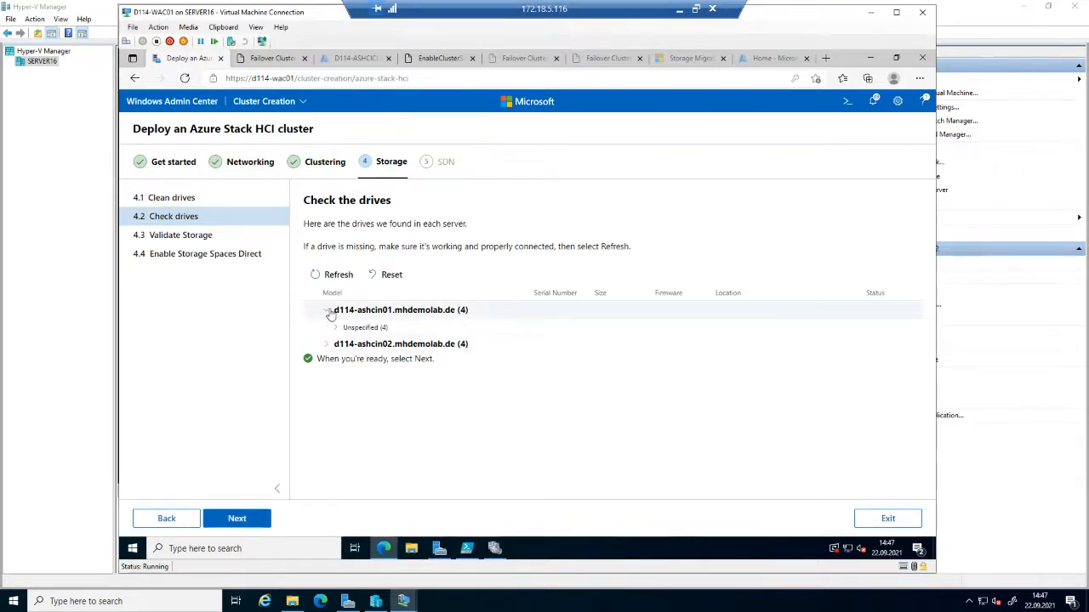
click(336, 330)
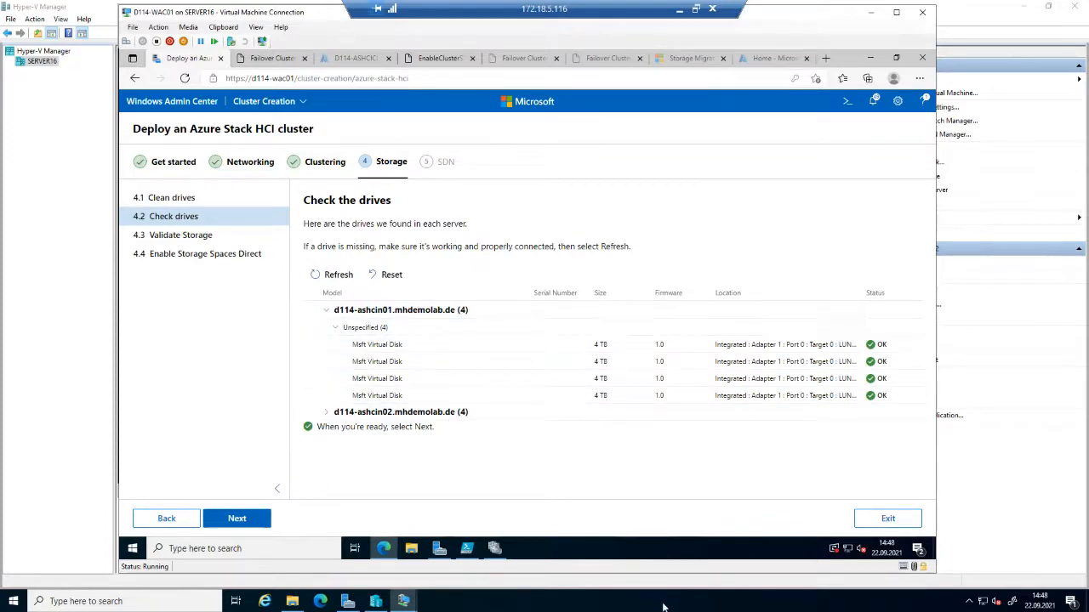
click(699, 606)
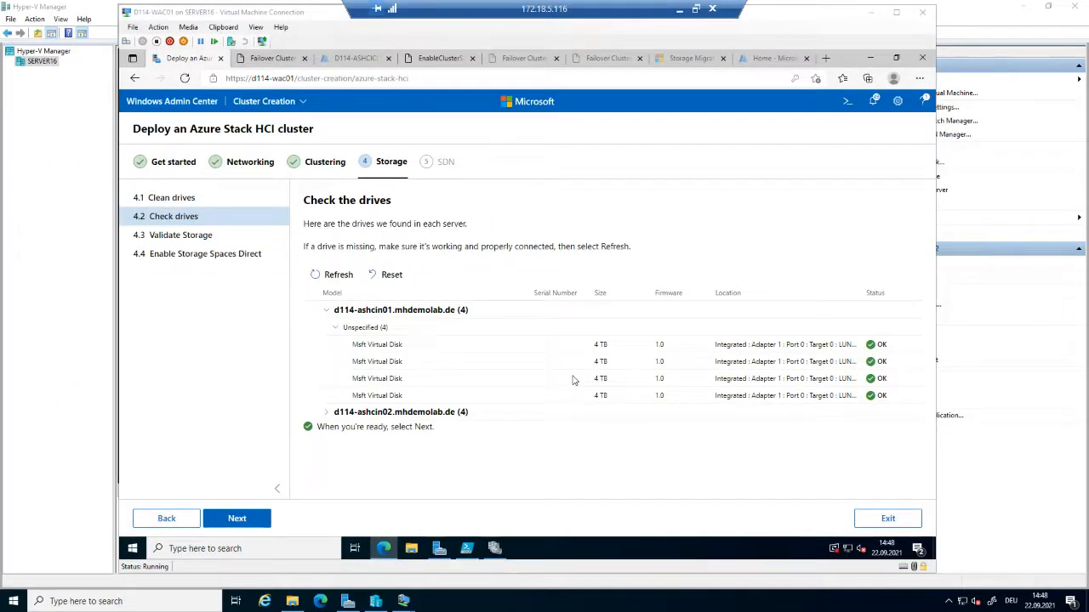
click(323, 413)
click(323, 413)
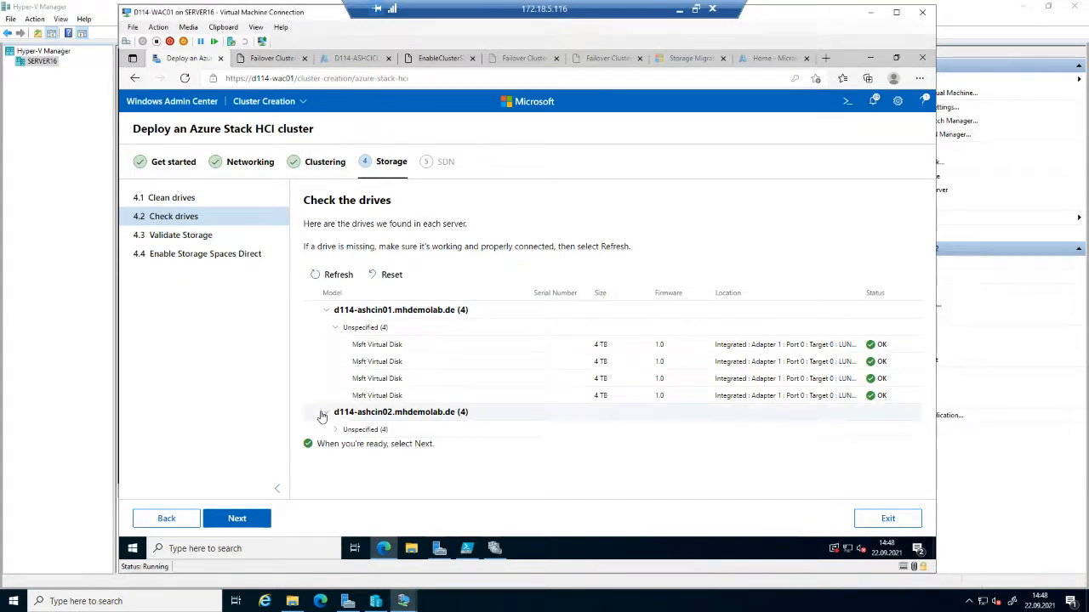
click(335, 431)
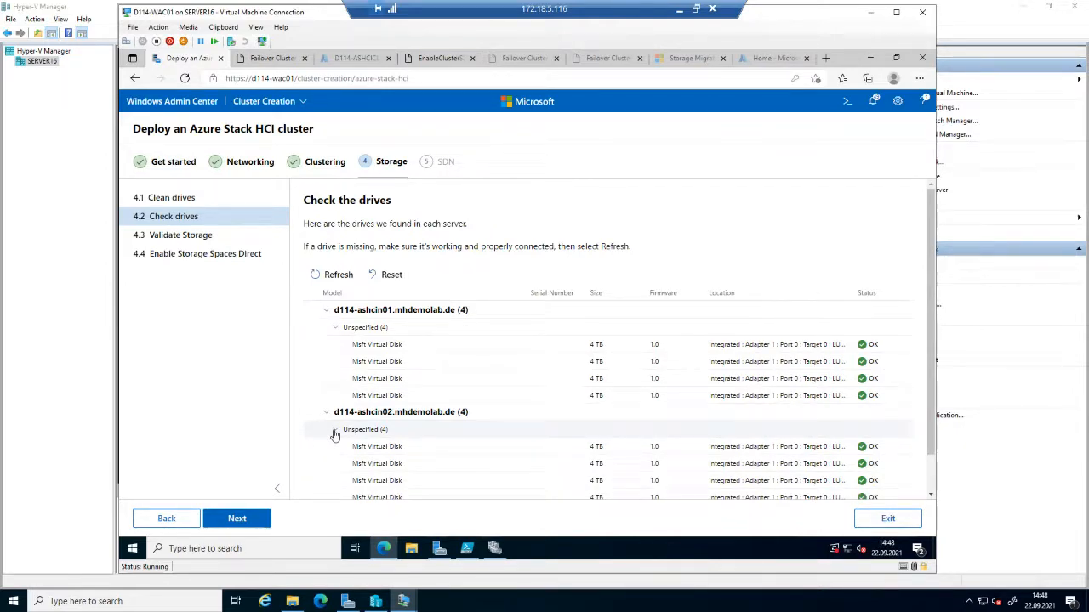
Run the storage validation, review its test results, and continue to the Storage Spaces Direct page.
click(258, 522)
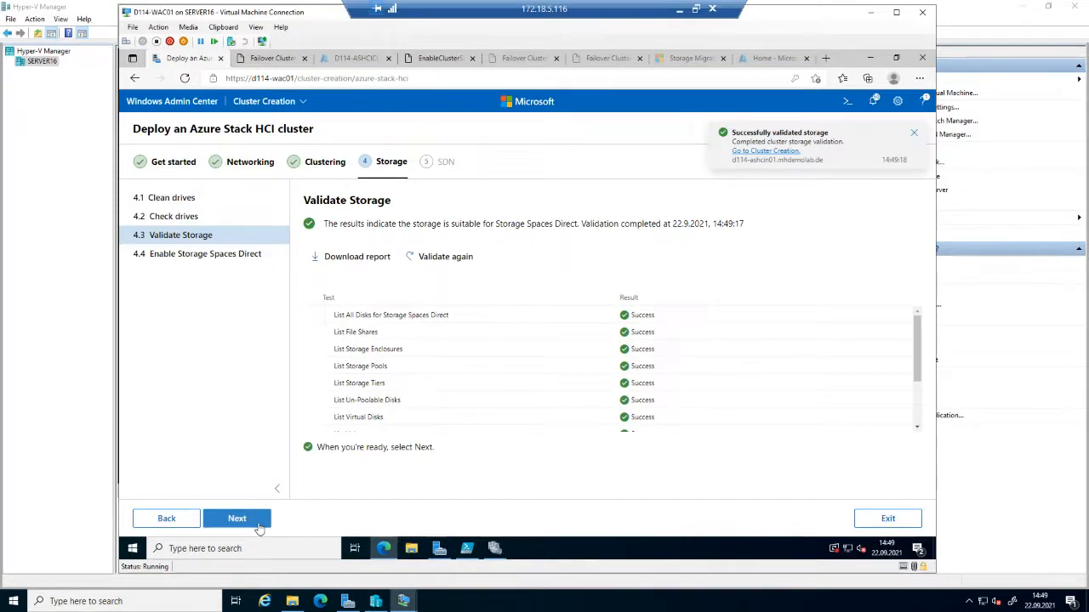
scroll(561, 355, down, 3)
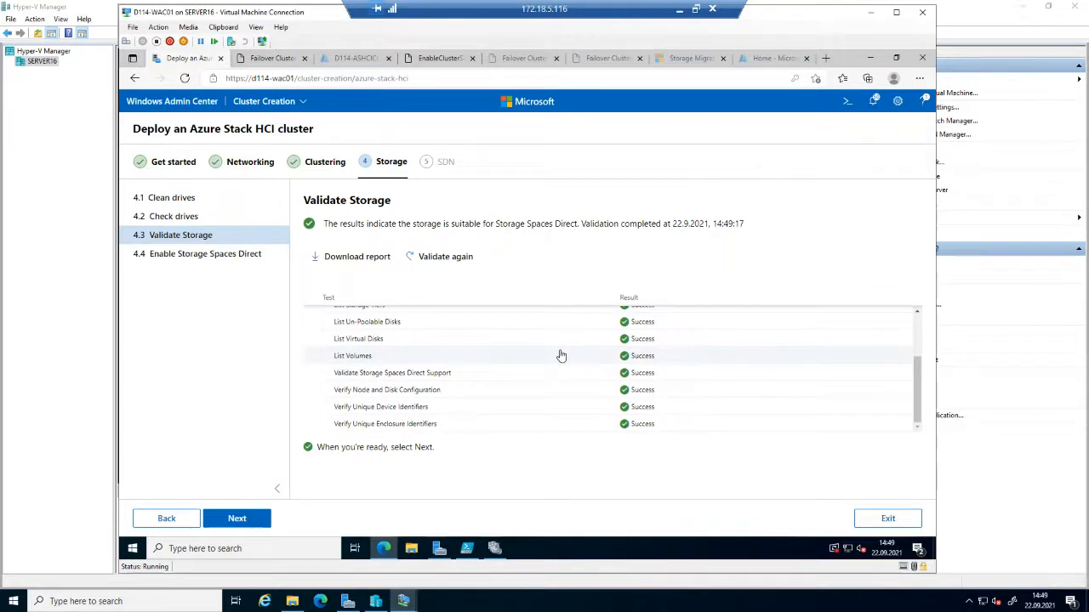
click(241, 521)
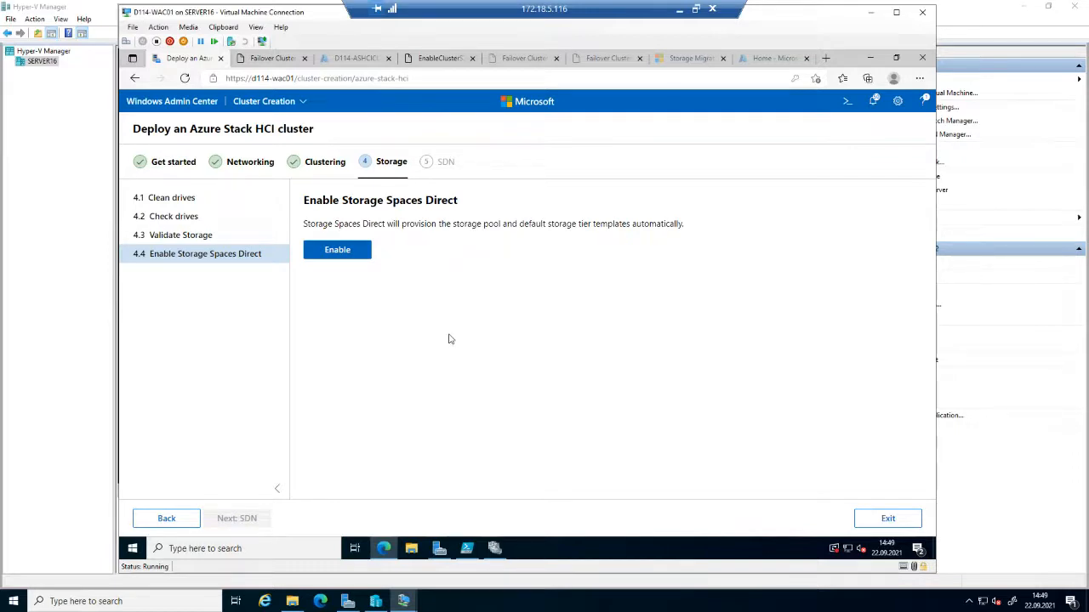
Enable Storage Spaces Direct on the cluster and finish the deployment without setting up the SDN network controller.
click(352, 254)
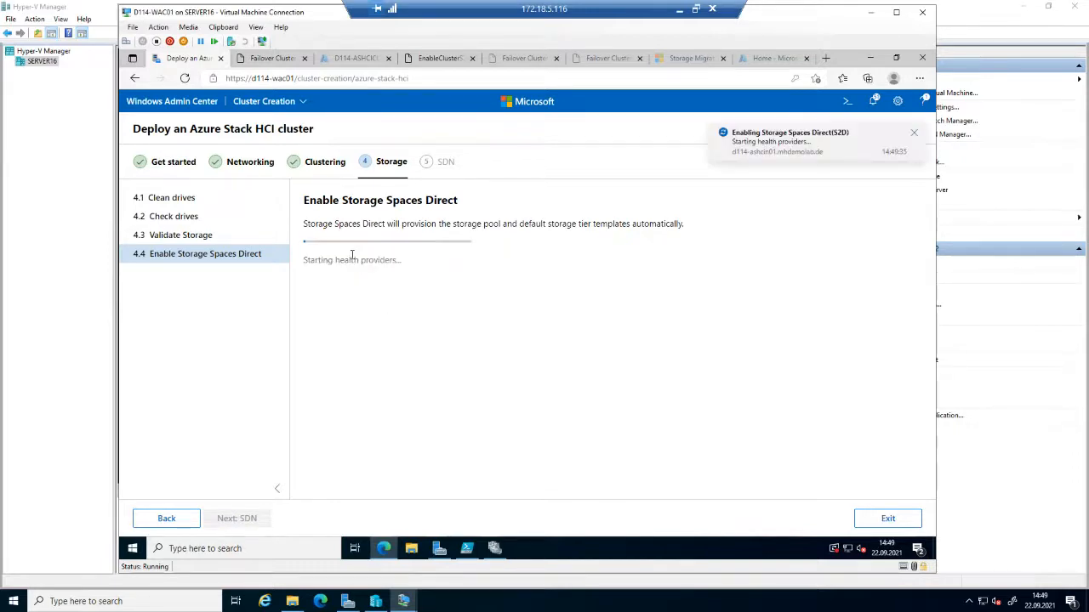
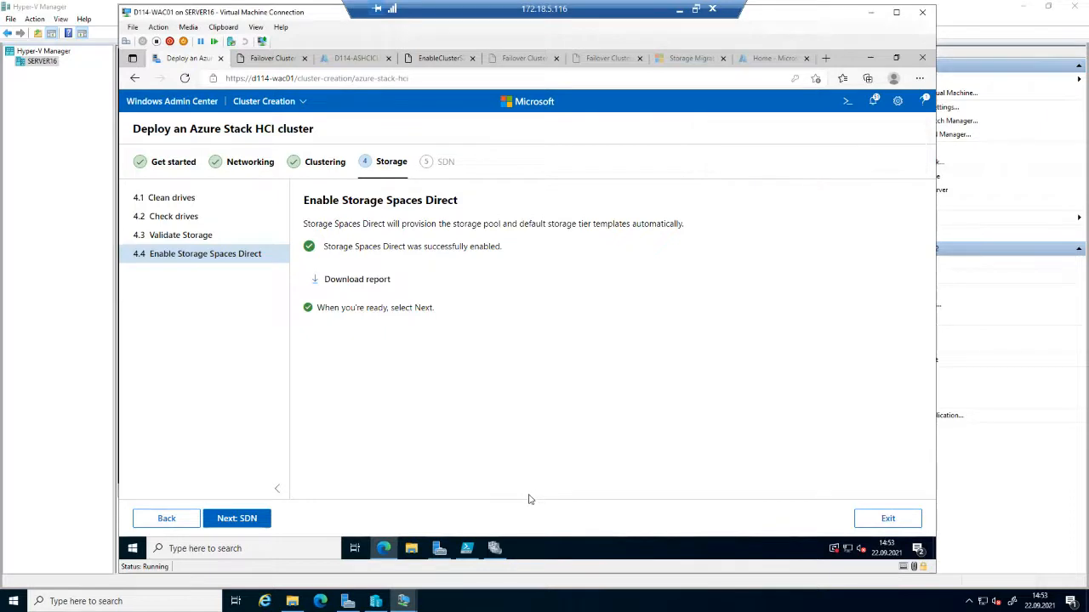
click(252, 524)
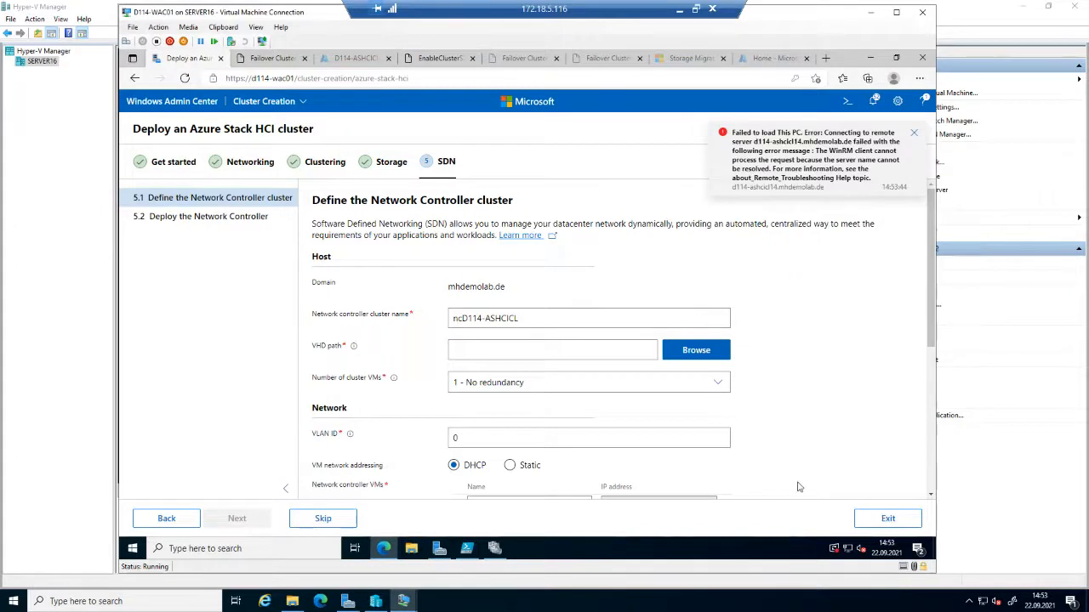
scroll(807, 463, down, 1)
scroll(806, 462, down, 4)
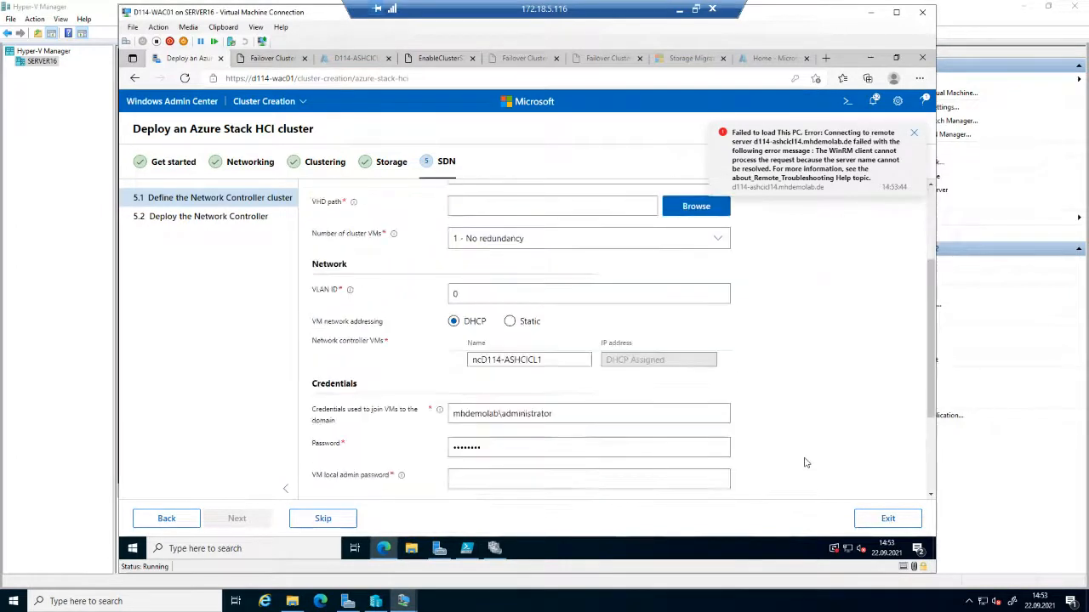
click(318, 519)
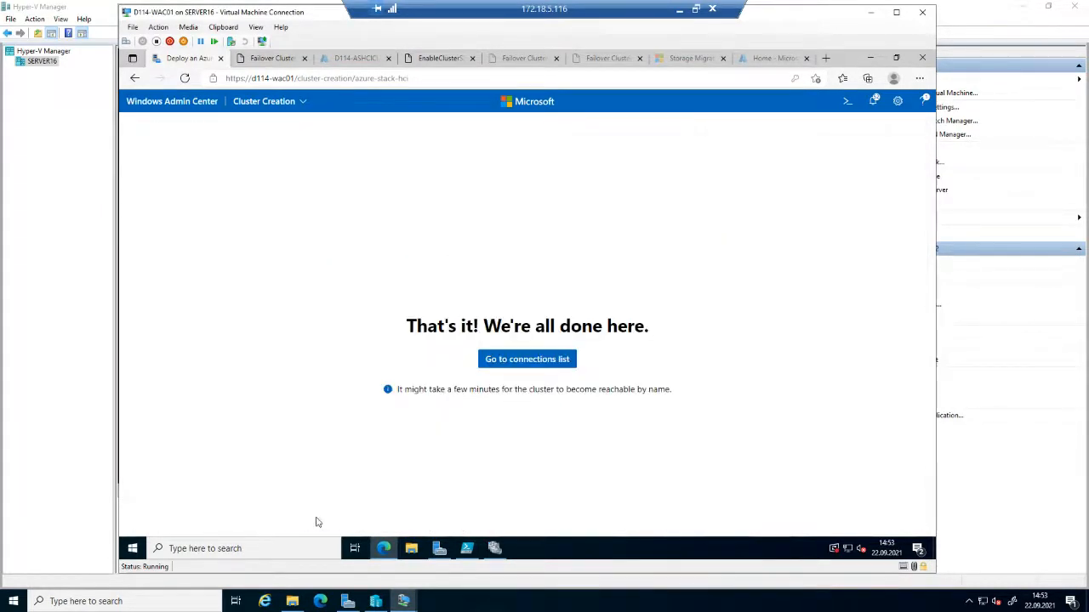
Connect to the d114-ashcicl21.mhdemolab.de cluster from the connections list and open its Azure Stack HCI registration settings.
click(522, 363)
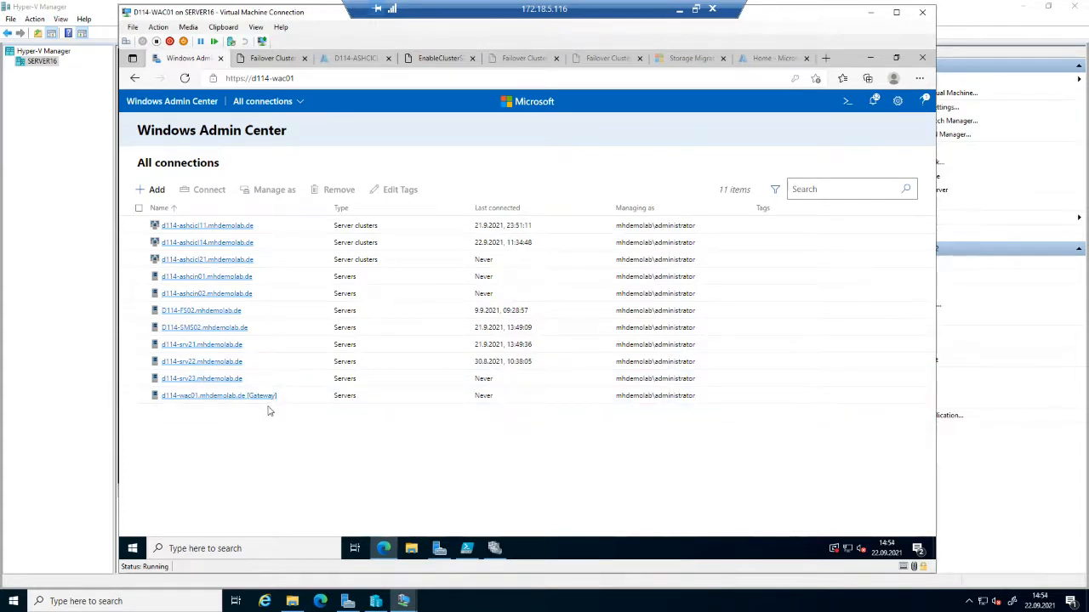
click(220, 260)
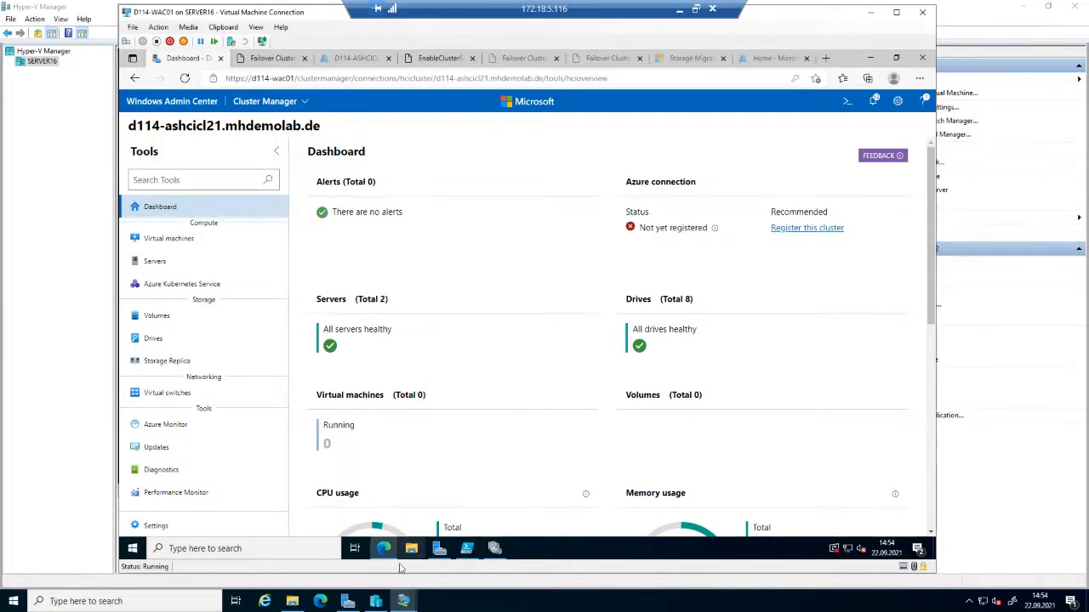
click(161, 527)
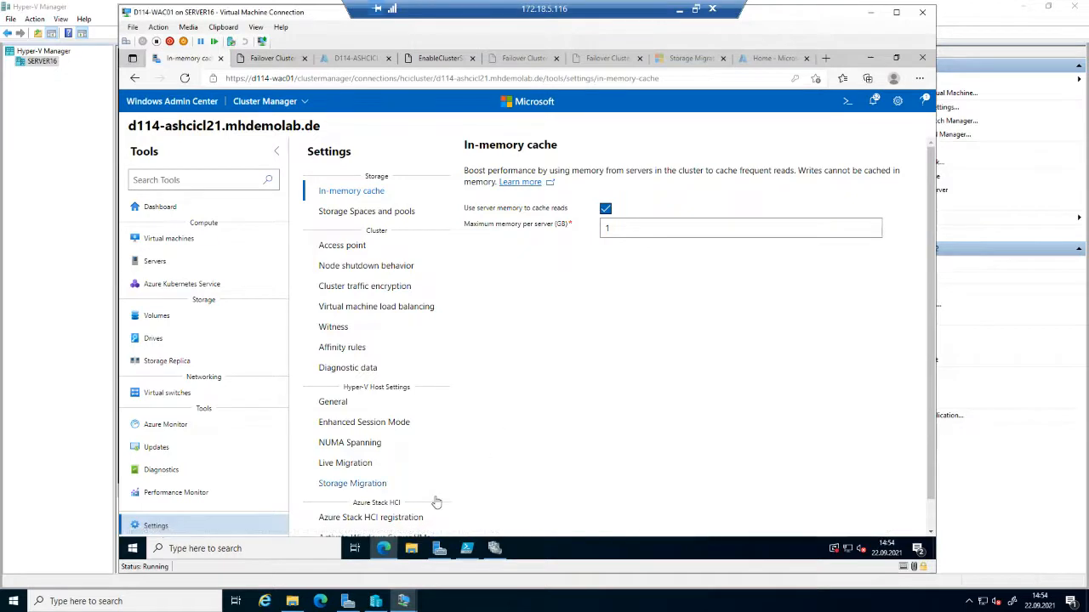
click(405, 524)
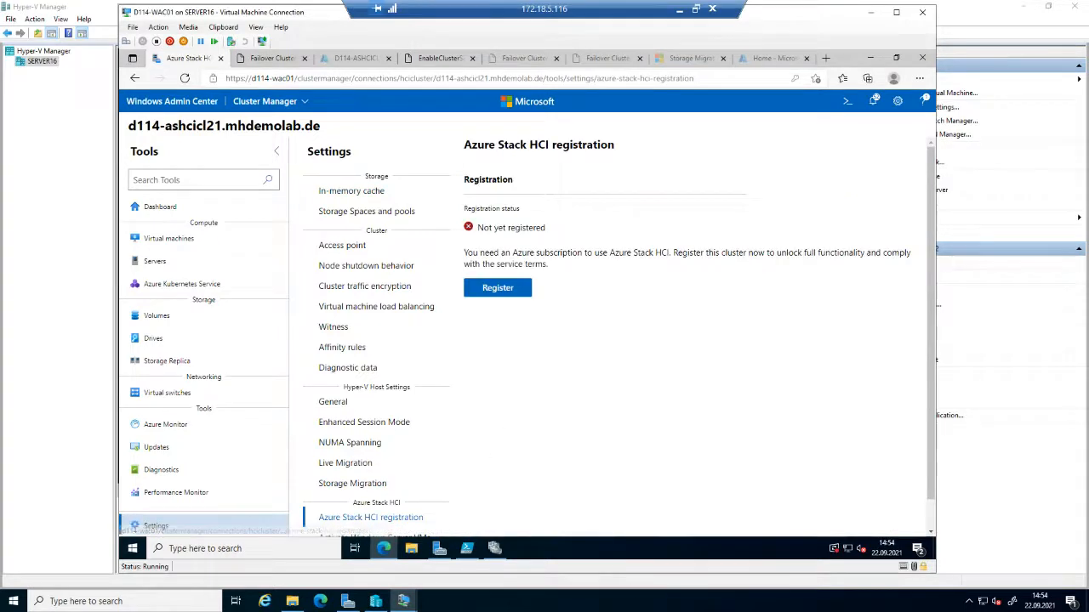
Try to register the cluster with Azure and dismiss the error notifications.
click(646, 607)
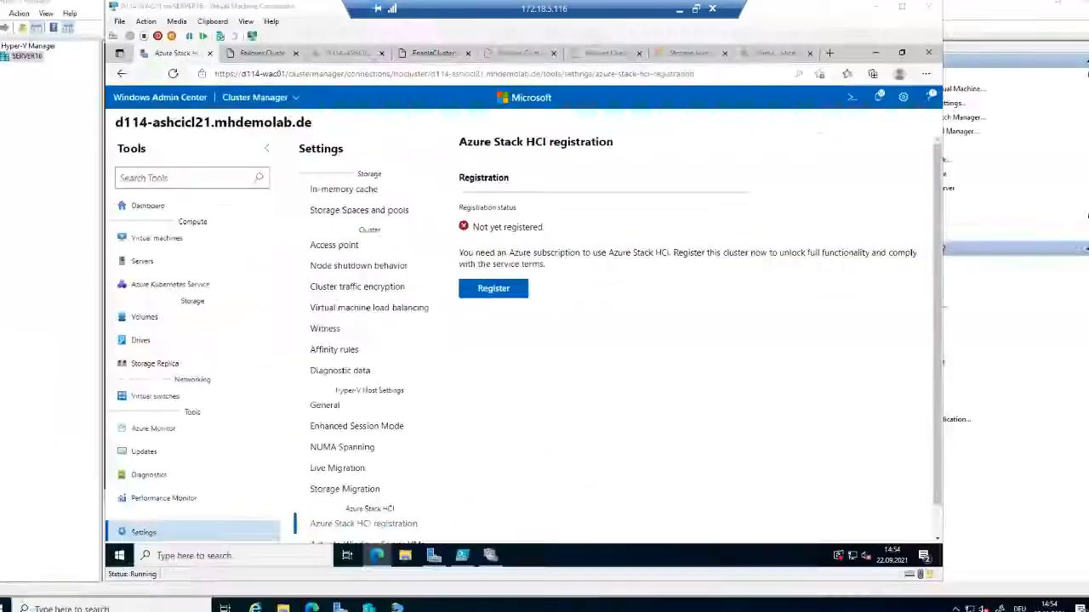
click(511, 293)
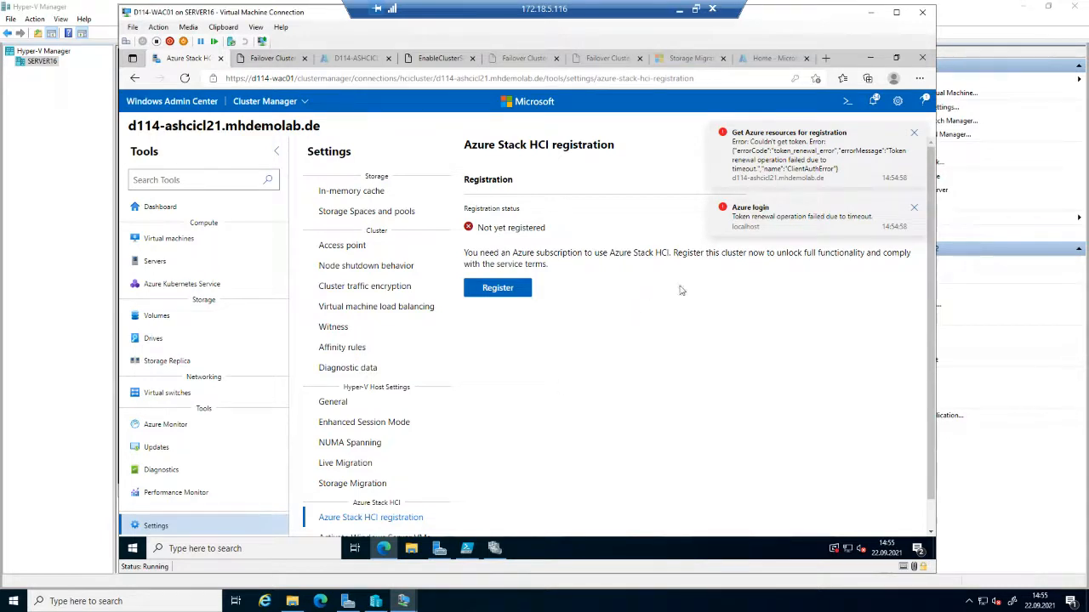
click(911, 135)
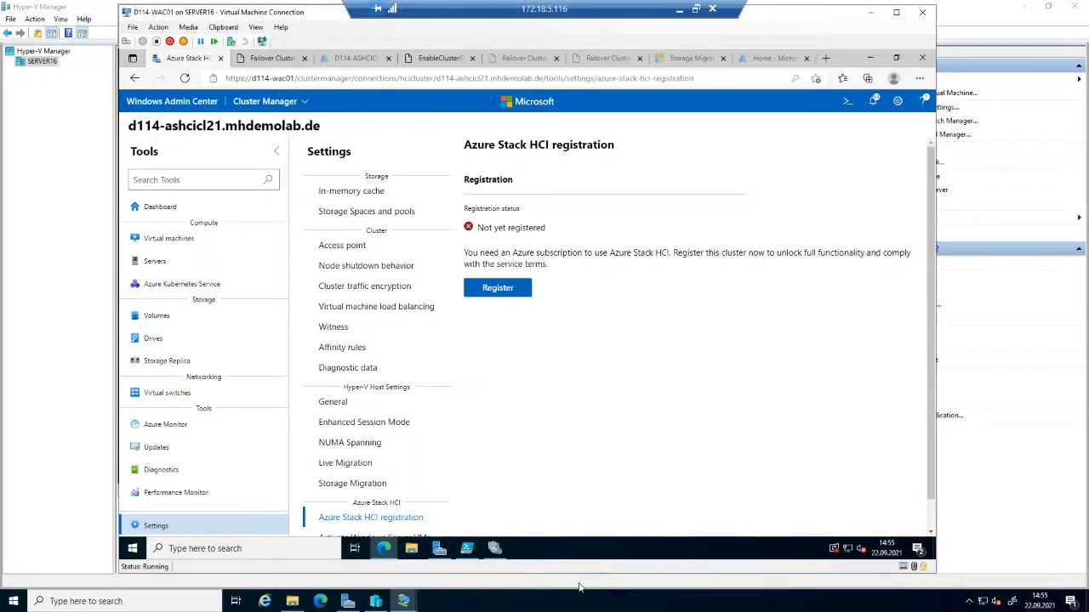
Switch to the D114-ASHCIN01 virtual machine console and exit its server configuration menu to PowerShell with option 15.
click(405, 604)
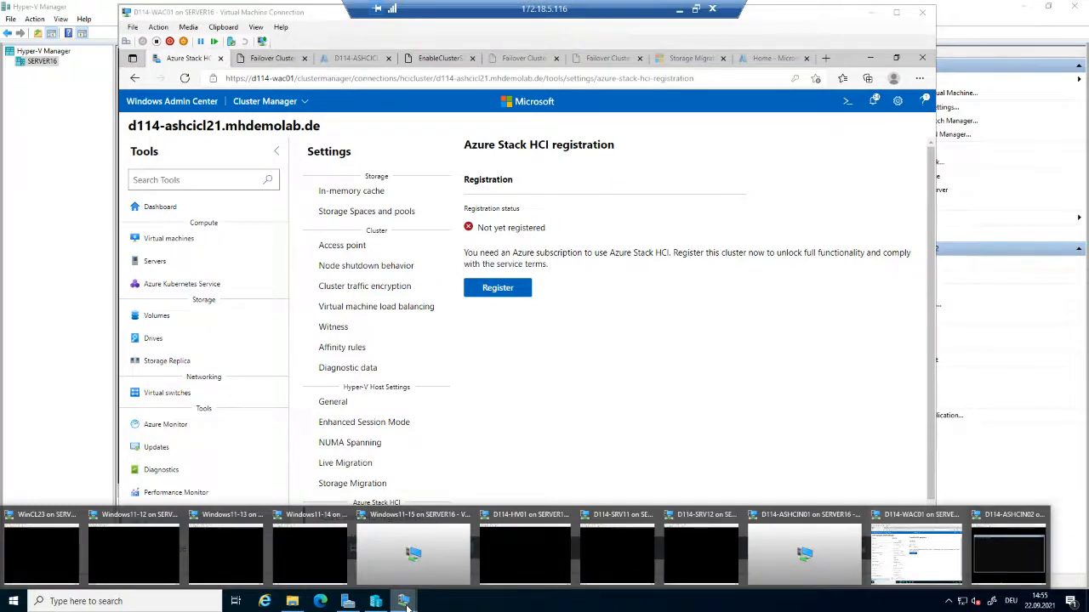
click(814, 563)
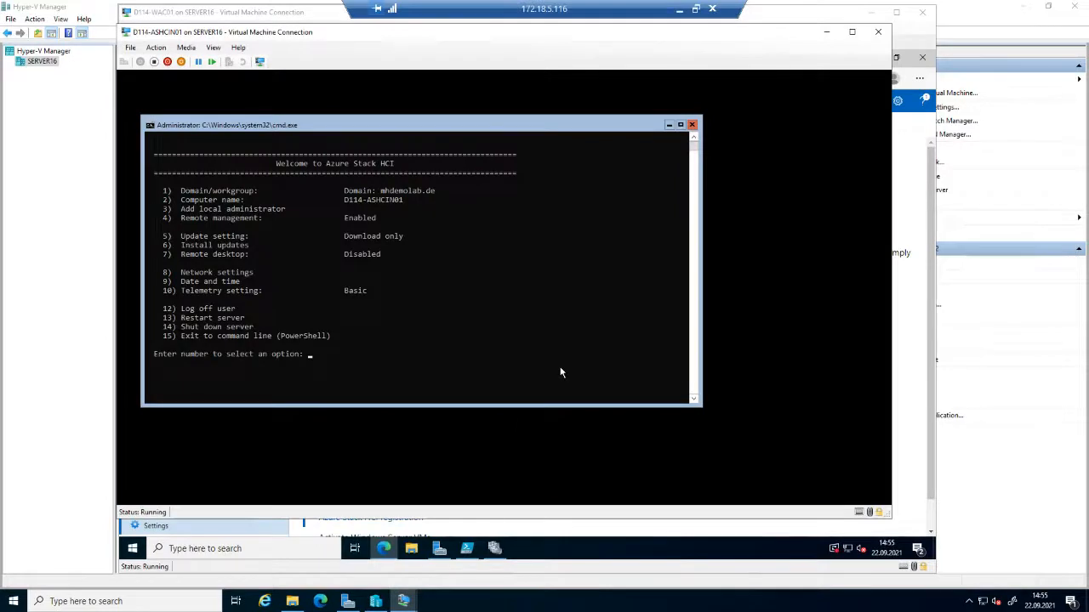
drag(333, 33, 404, 56)
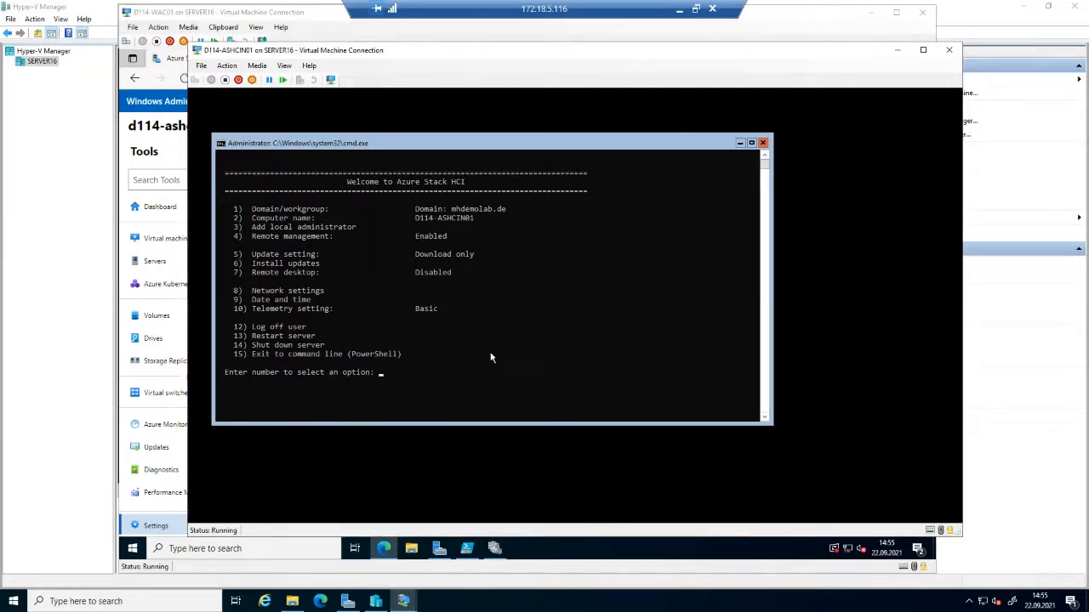
text(15)
key(Return)
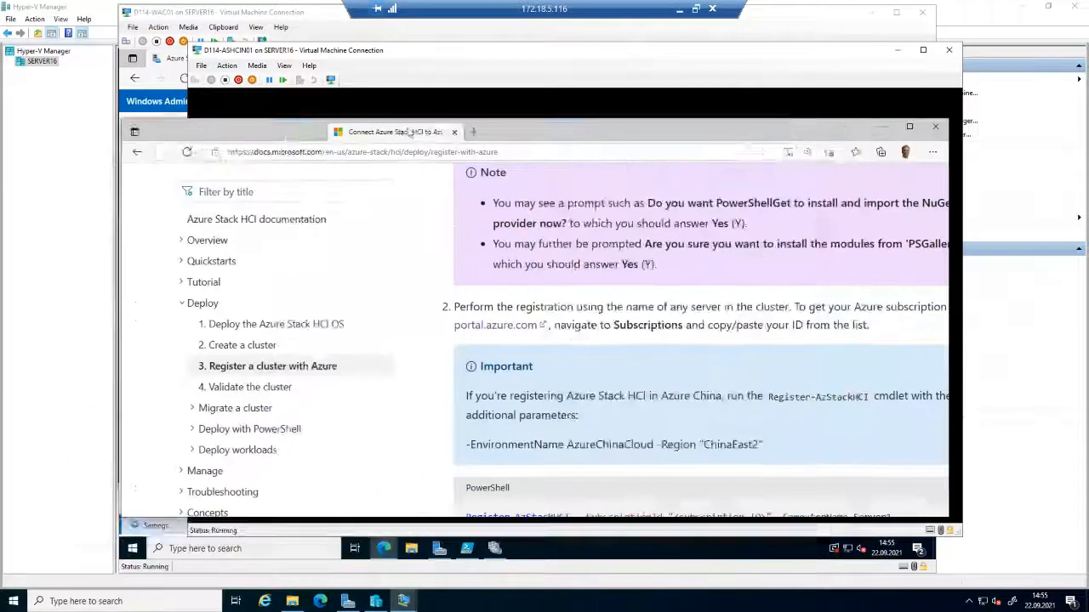
Review the cluster registration instructions in the Azure Stack HCI documentation and select the command Install-Module -Name Az.StackHCI in the PowerShell section.
scroll(480, 296, up, 5)
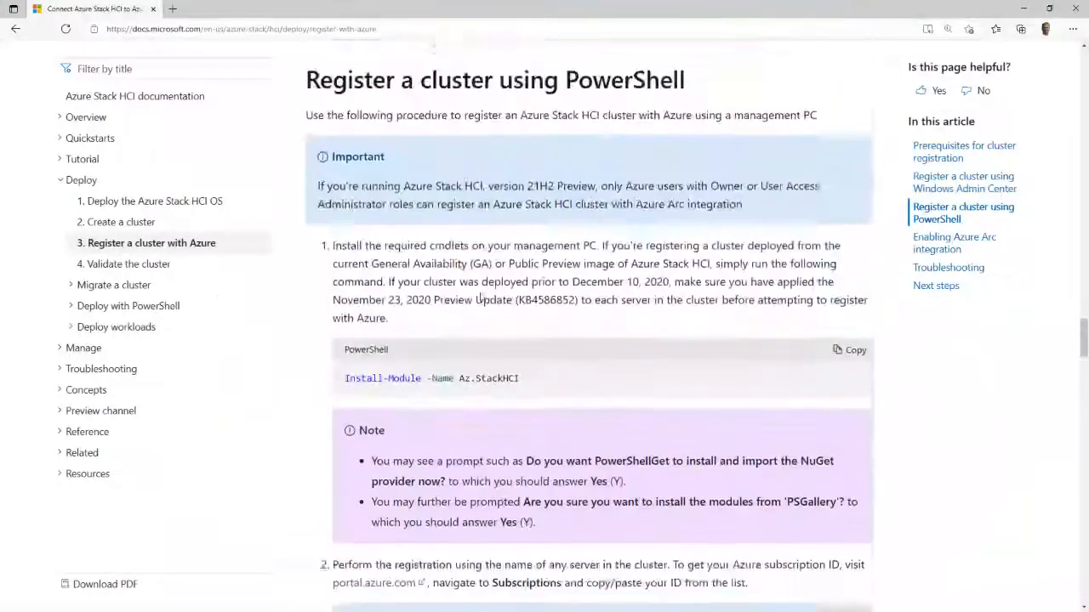
scroll(482, 293, up, 2)
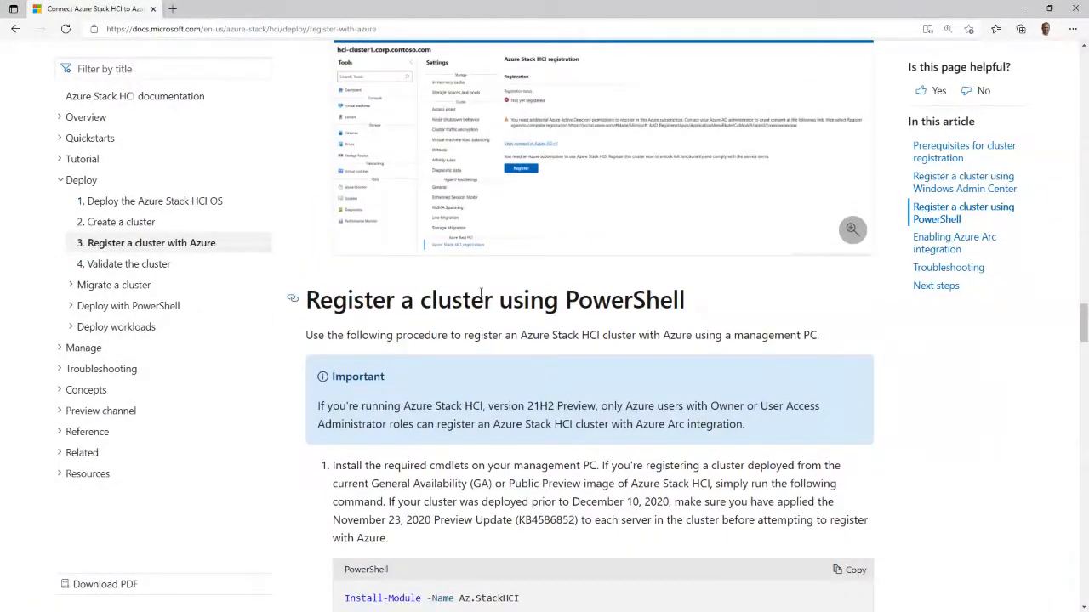
scroll(481, 294, up, 5)
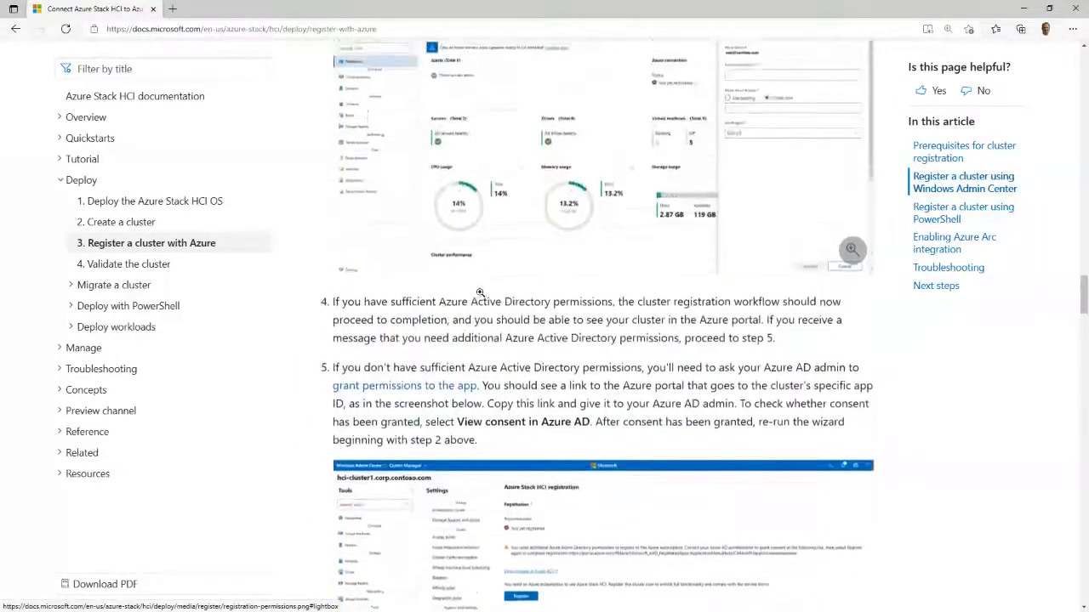
scroll(480, 292, up, 3)
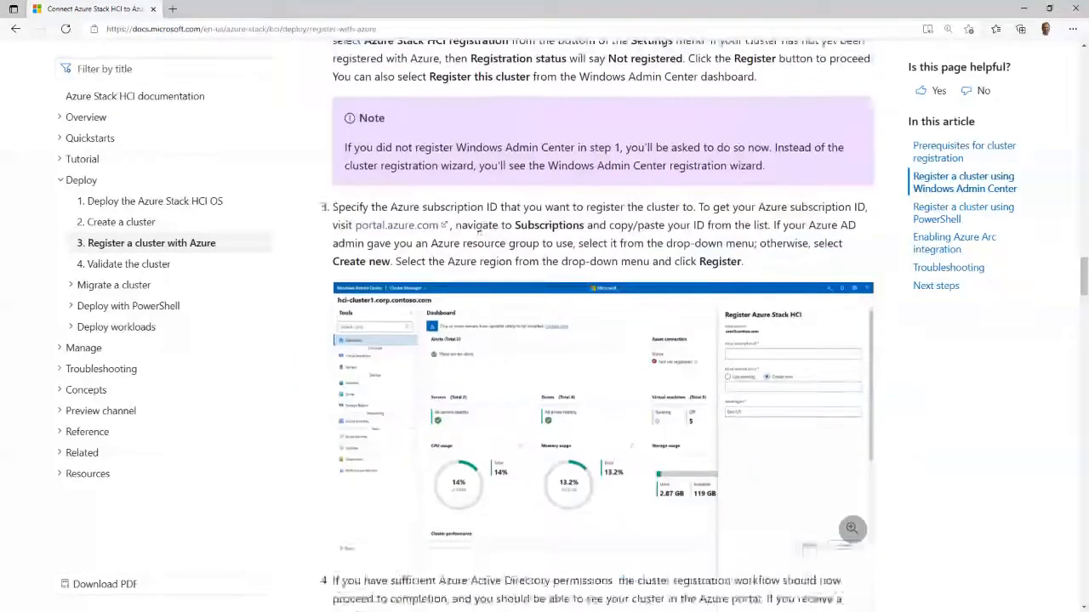
scroll(479, 230, down, 10)
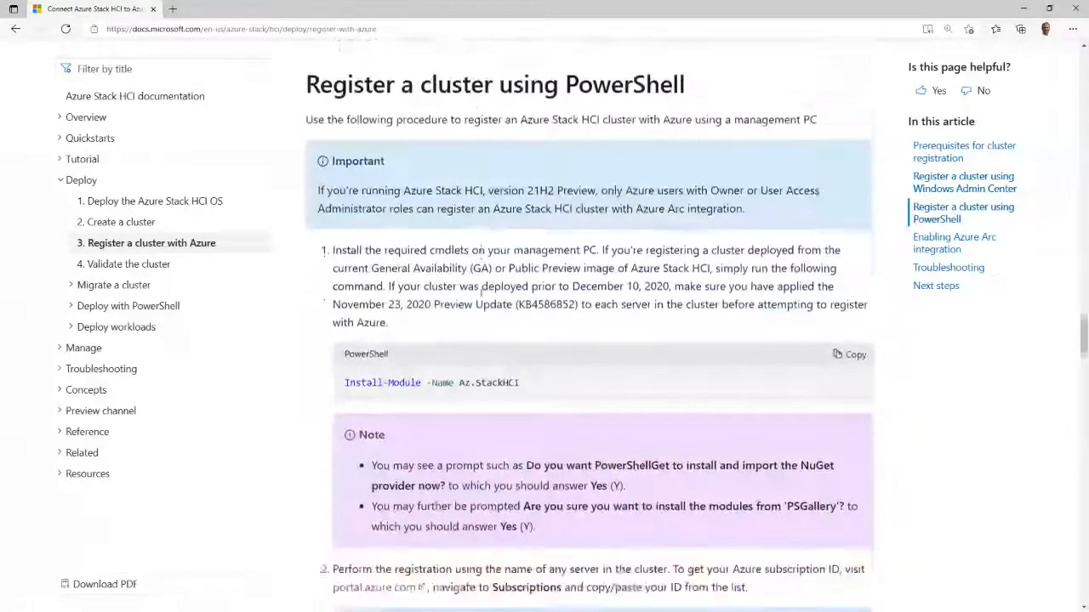
scroll(482, 289, down, 2)
drag(521, 256, 346, 260)
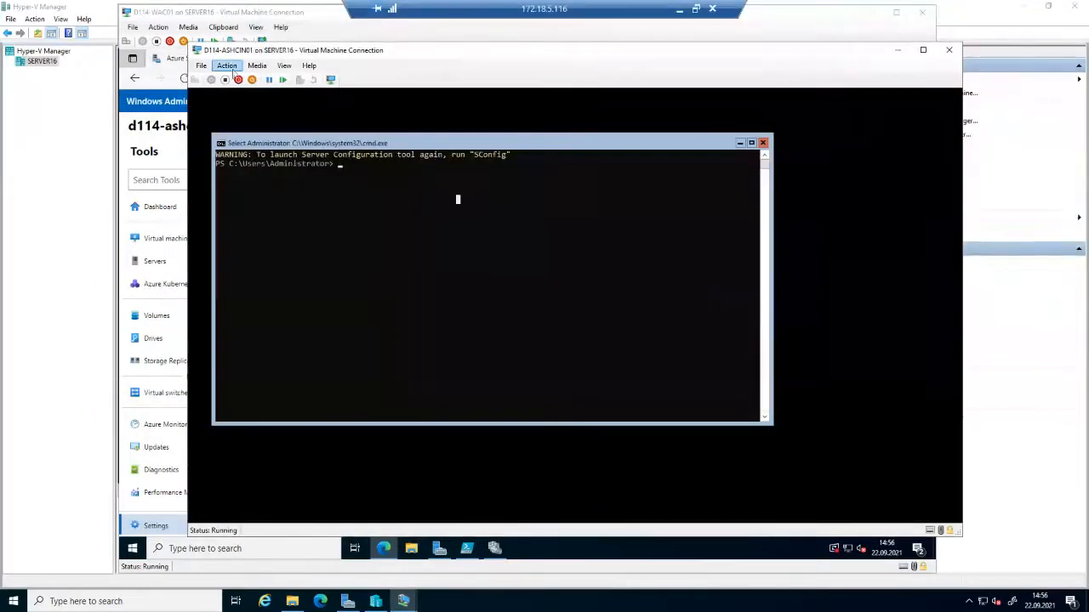
click(231, 68)
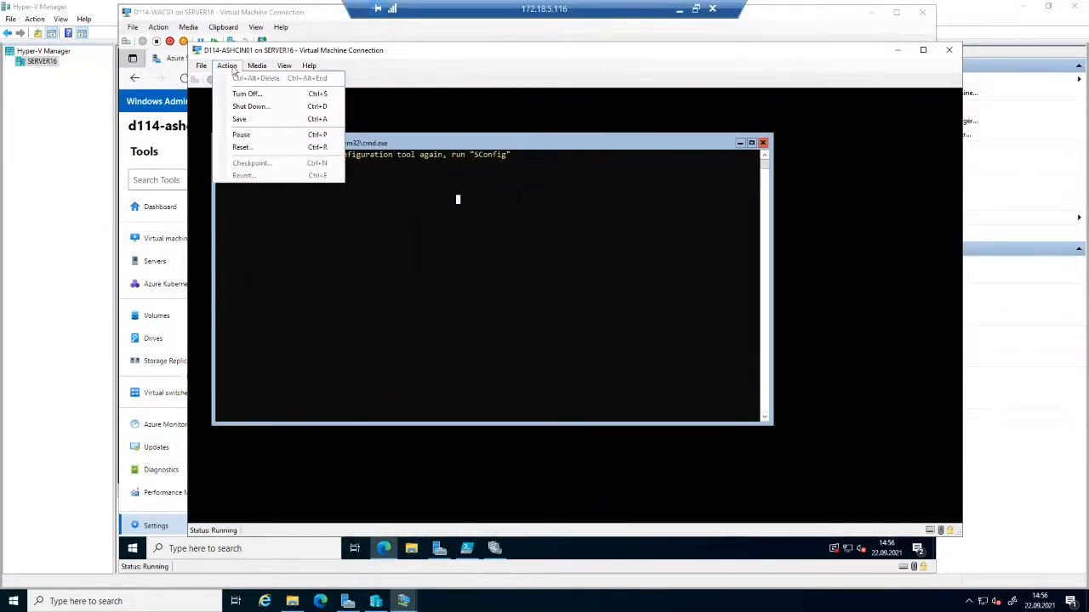
click(233, 70)
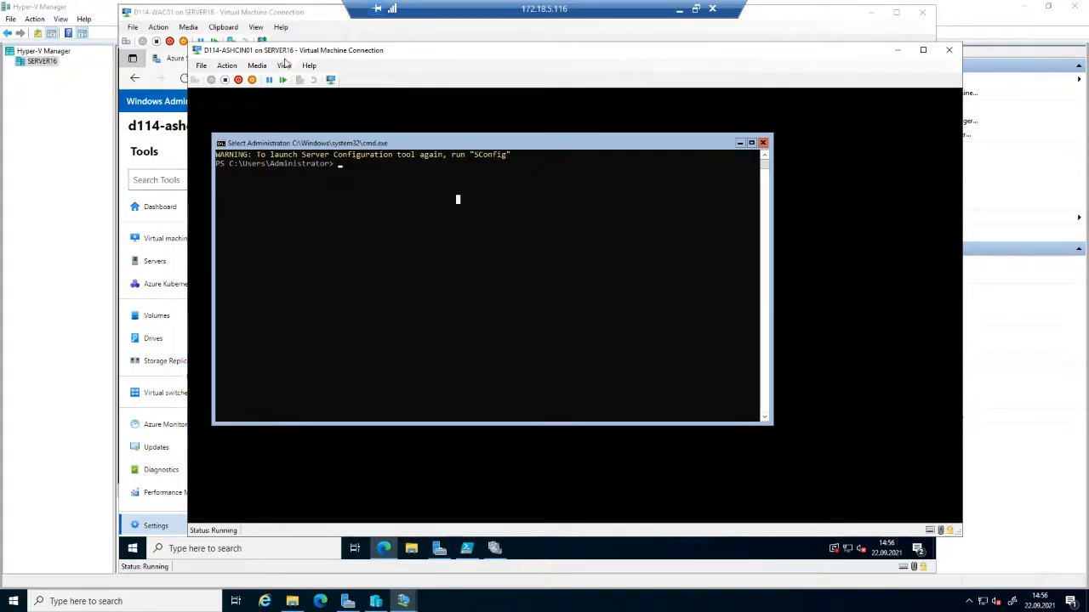
drag(290, 51, 267, 51)
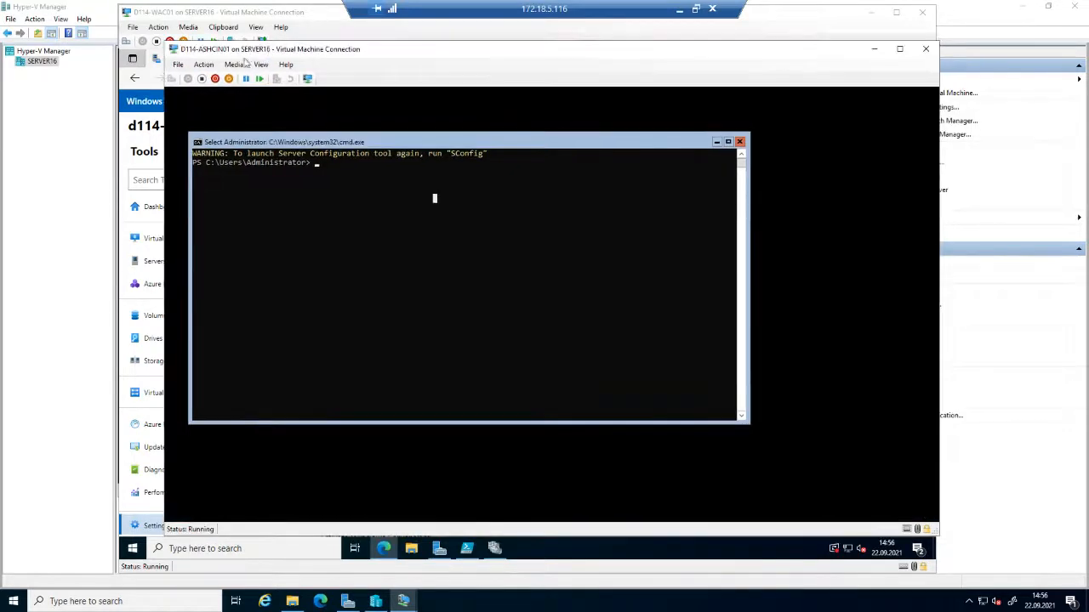
click(203, 66)
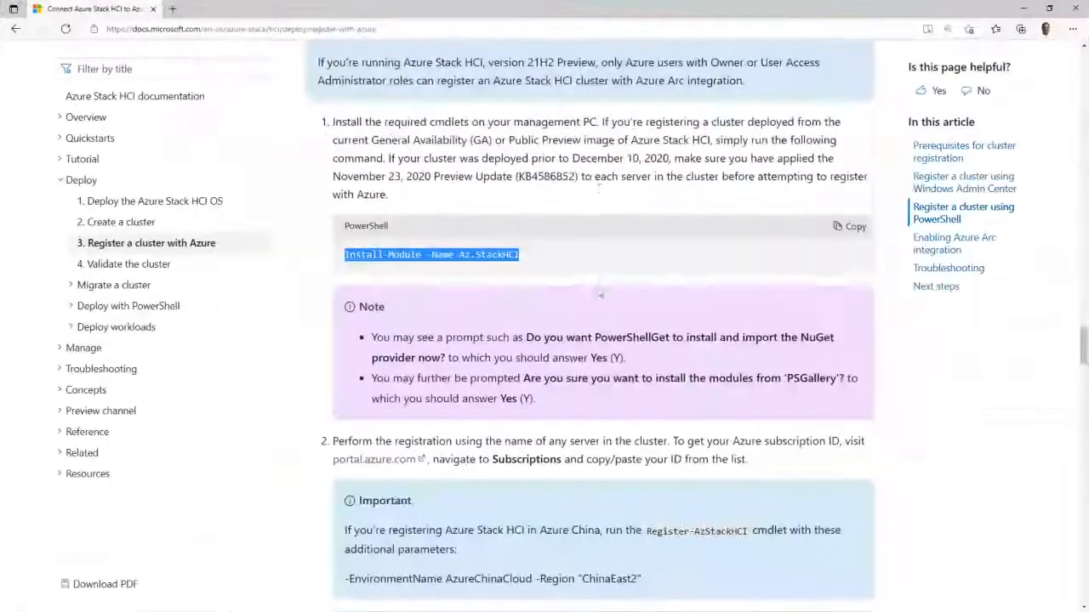
Examine the documented Register-AzStackHCI command syntax, highlighting its SubscriptionId and ComputerName parameters.
scroll(599, 295, down, 8)
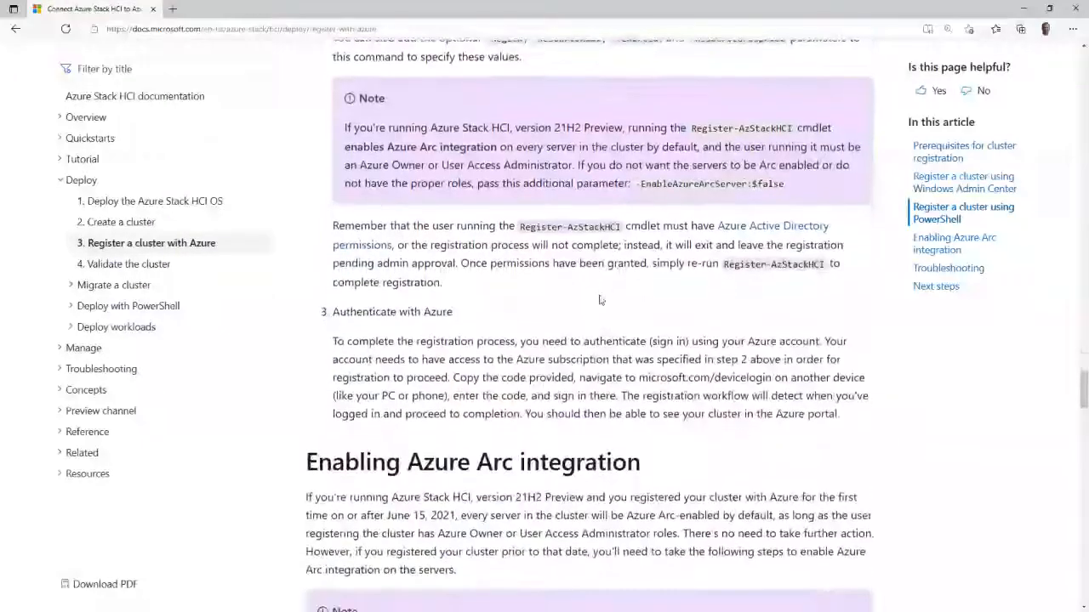
scroll(600, 295, down, 3)
scroll(600, 296, up, 4)
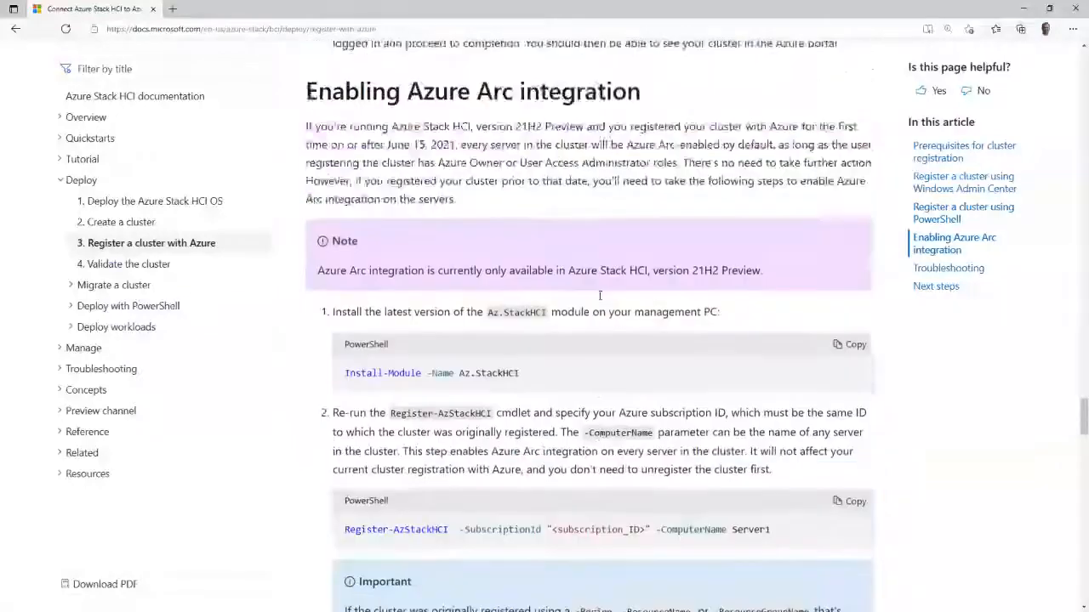
scroll(600, 295, up, 5)
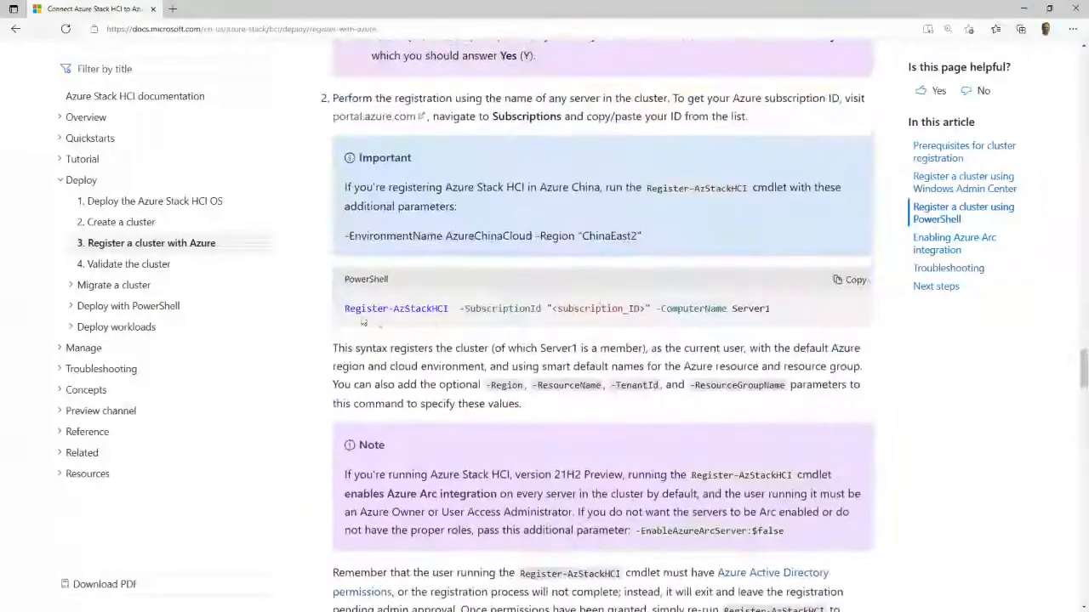
drag(348, 311, 653, 308)
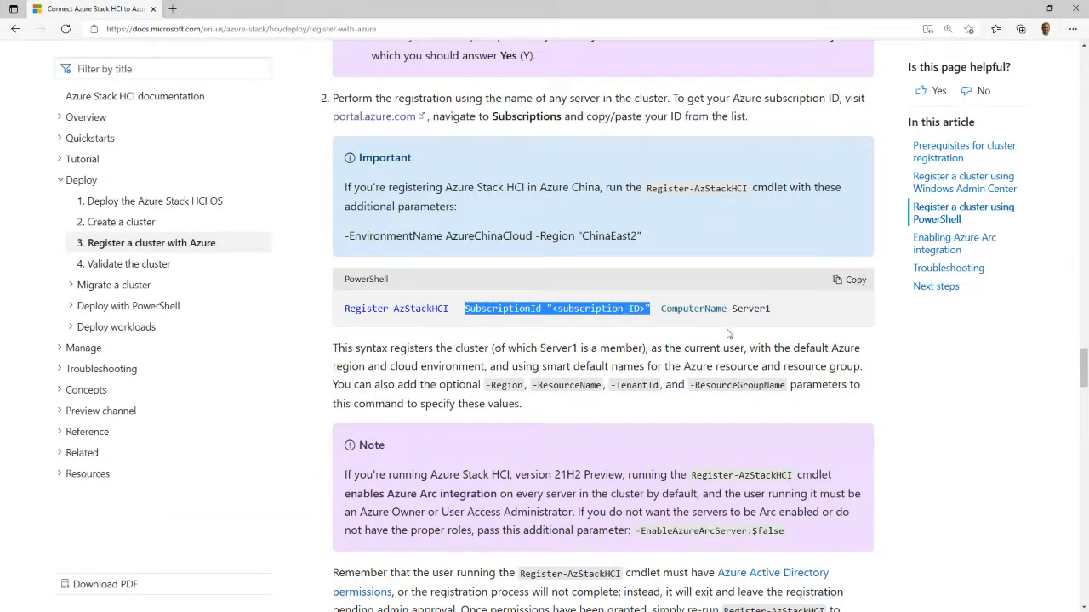
drag(661, 309, 772, 313)
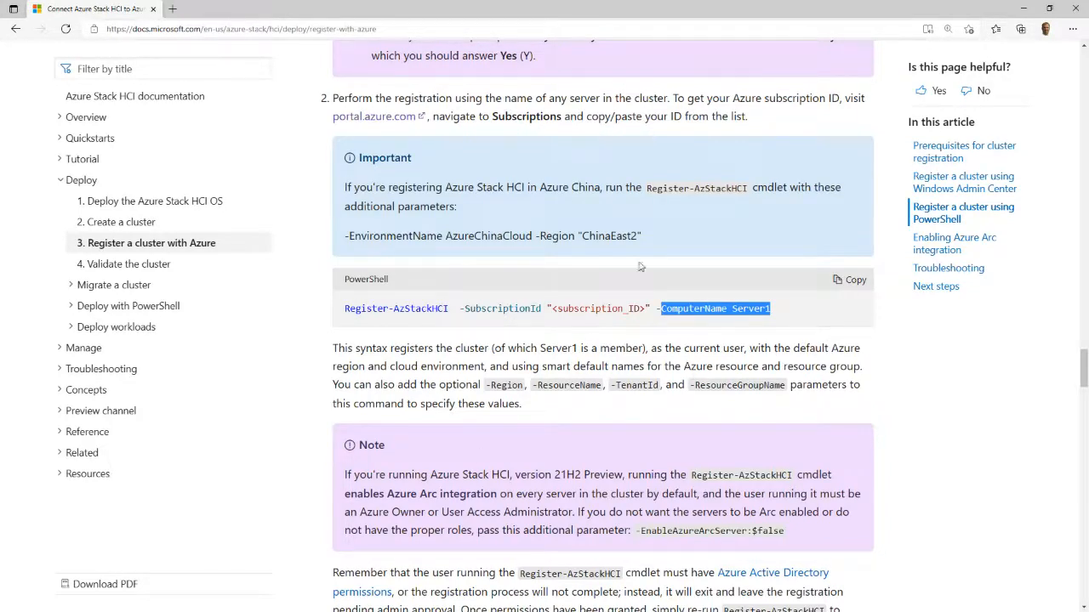
key(alt+Tab)
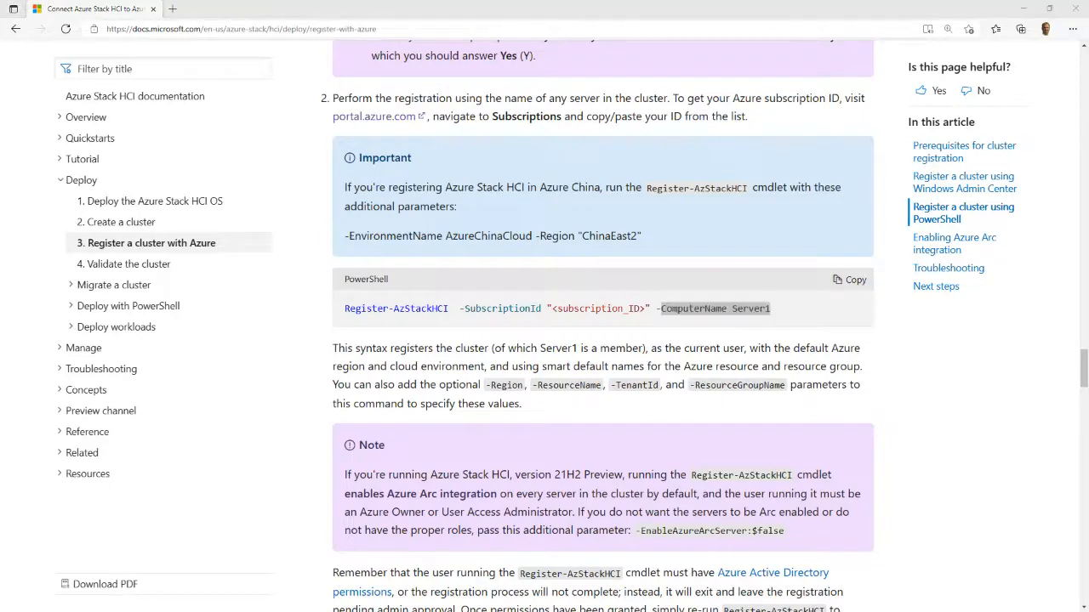